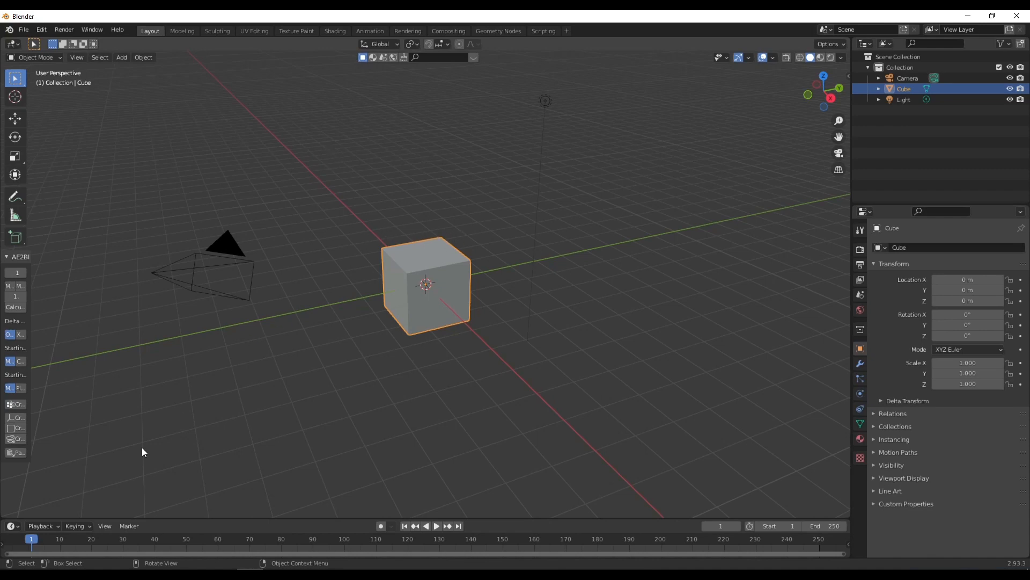
Switch to Chrome's YouTube results for the Switzerland 8K footage and view the Y2Mate video downloader page, closing it again
mouse_move(91, 573)
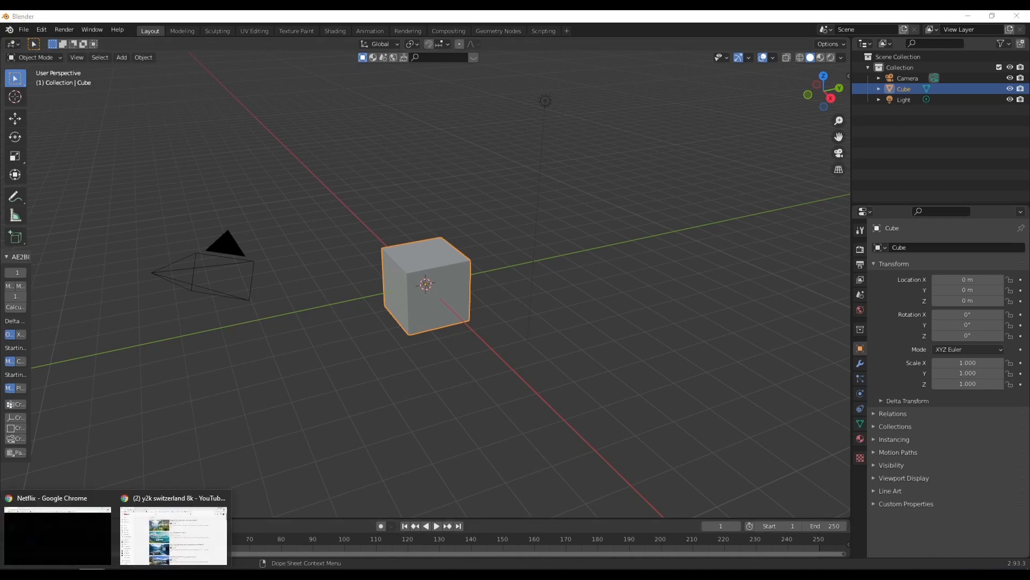
left_click(183, 537)
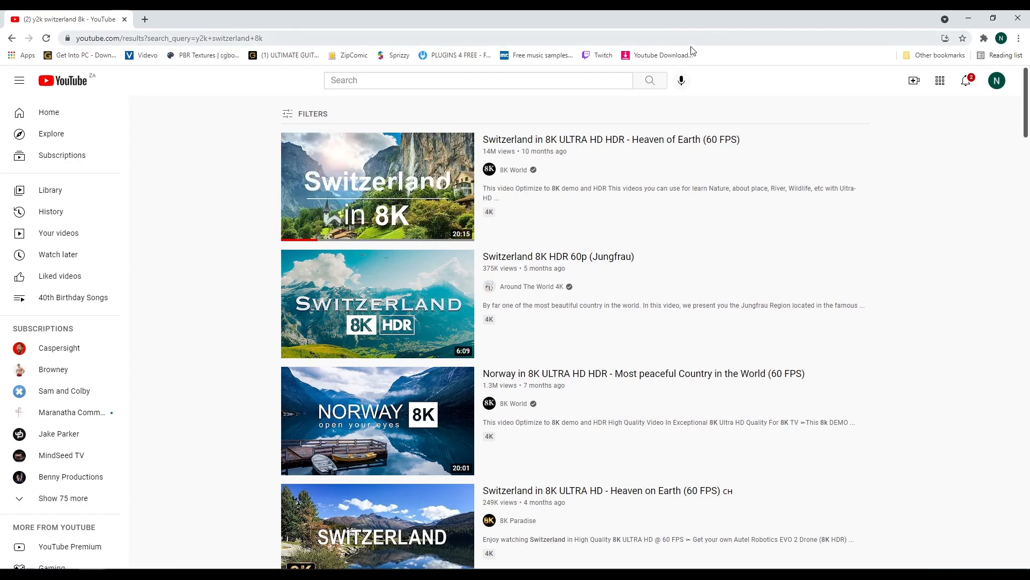
left_click(145, 19)
left_click(666, 55)
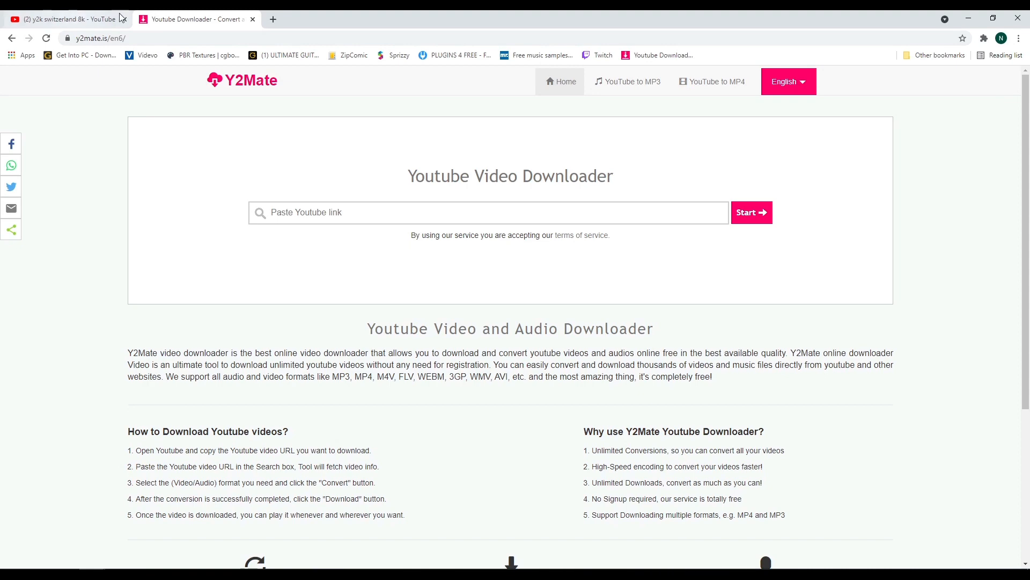
left_click(252, 20)
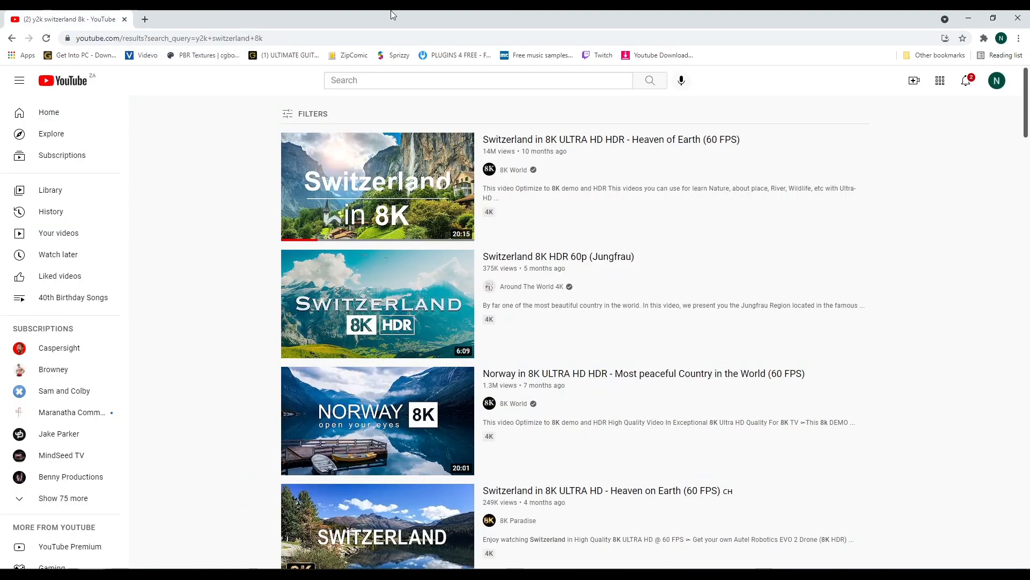
Replace the YouTube page with a Google search for "rocket free 3d model" and open the Free3D, TurboSquid and CGTrader results separately
left_click(144, 19)
left_click(124, 19)
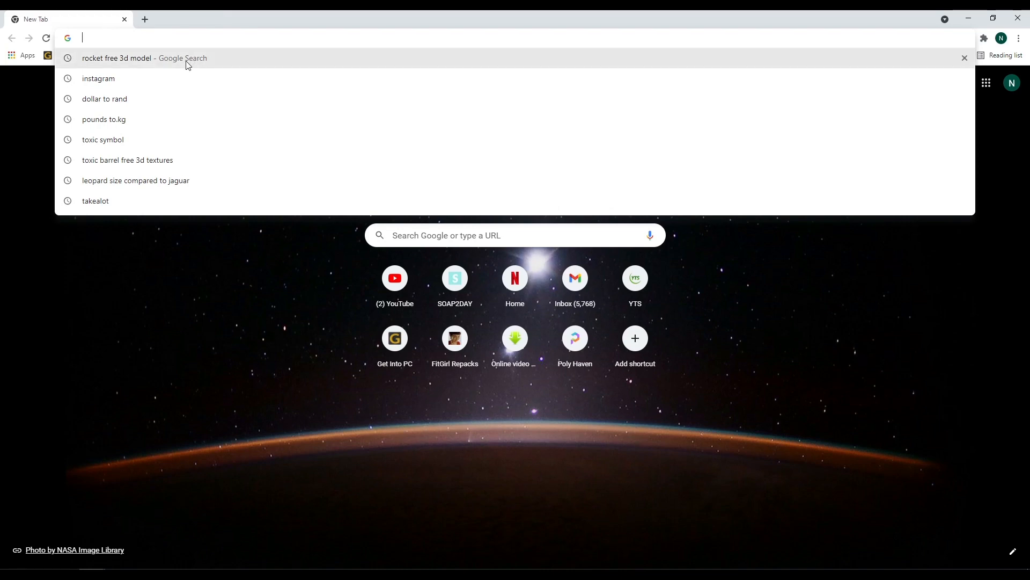
left_click(158, 65)
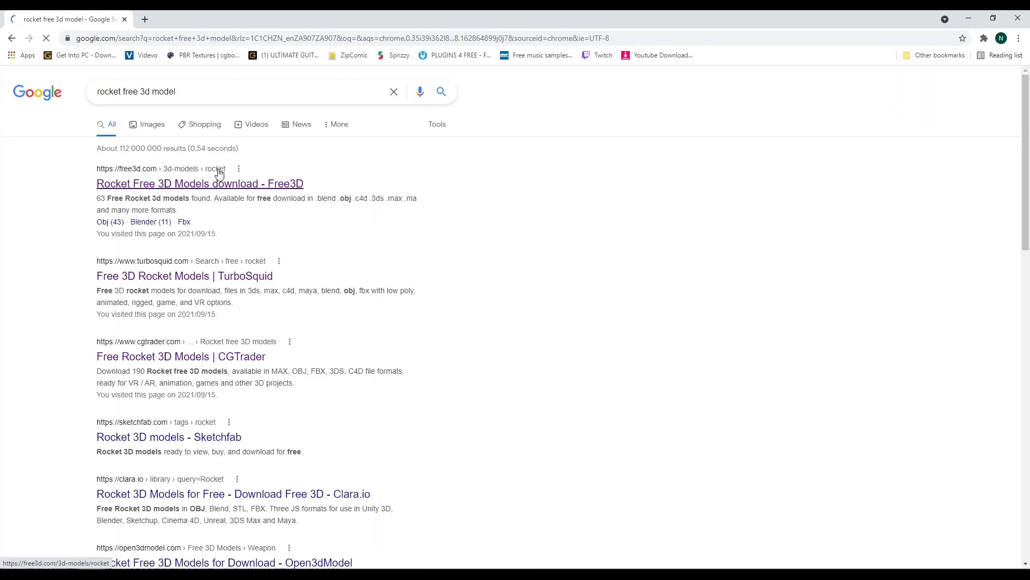
middle_click(186, 274)
middle_click(185, 273)
middle_click(187, 360)
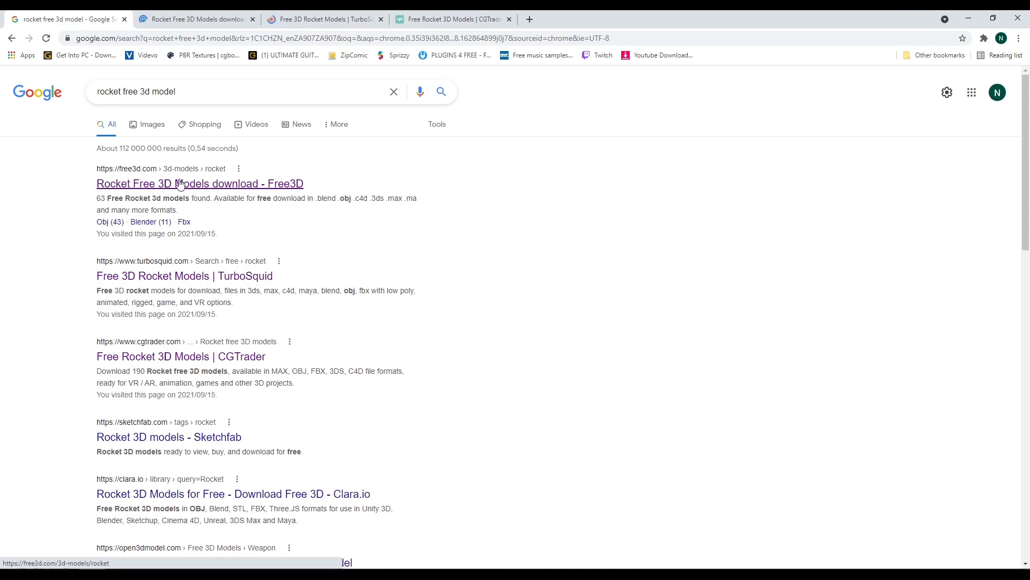
Examine the preview images of the Space Rocket Saturn V model on Free3D and look over TurboSquid's free rocket models
left_click(197, 19)
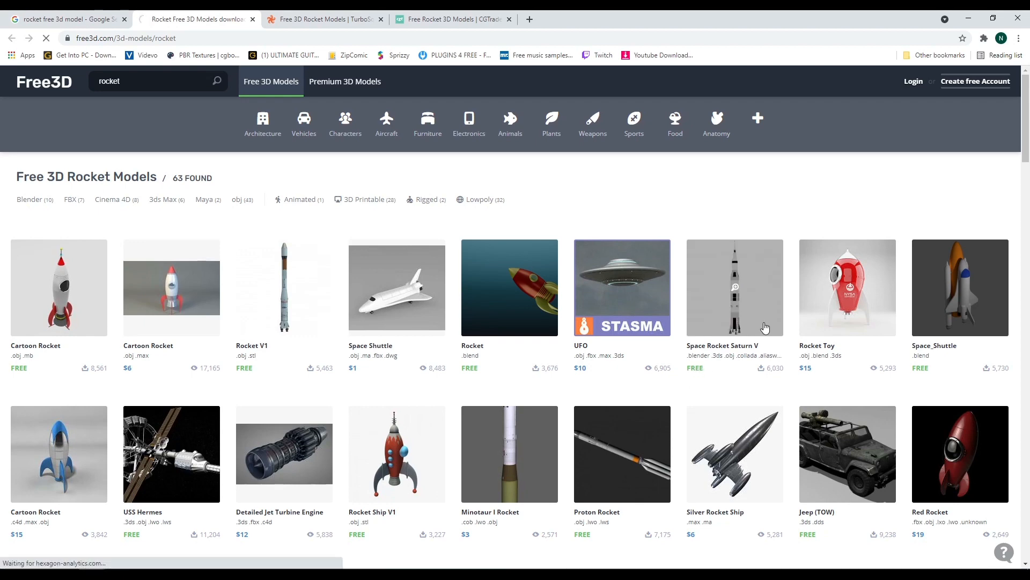
left_click(647, 260)
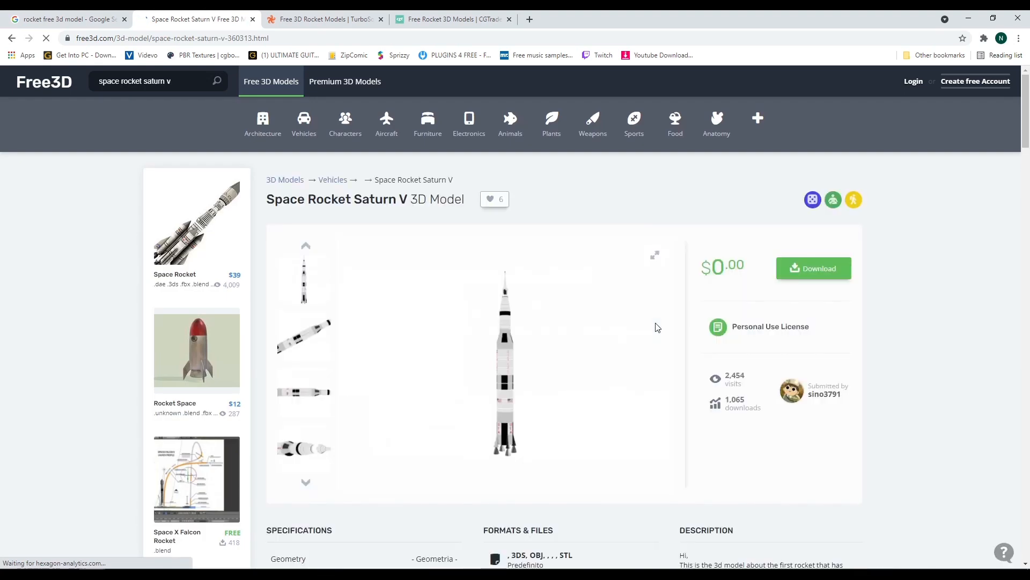
left_click(316, 455)
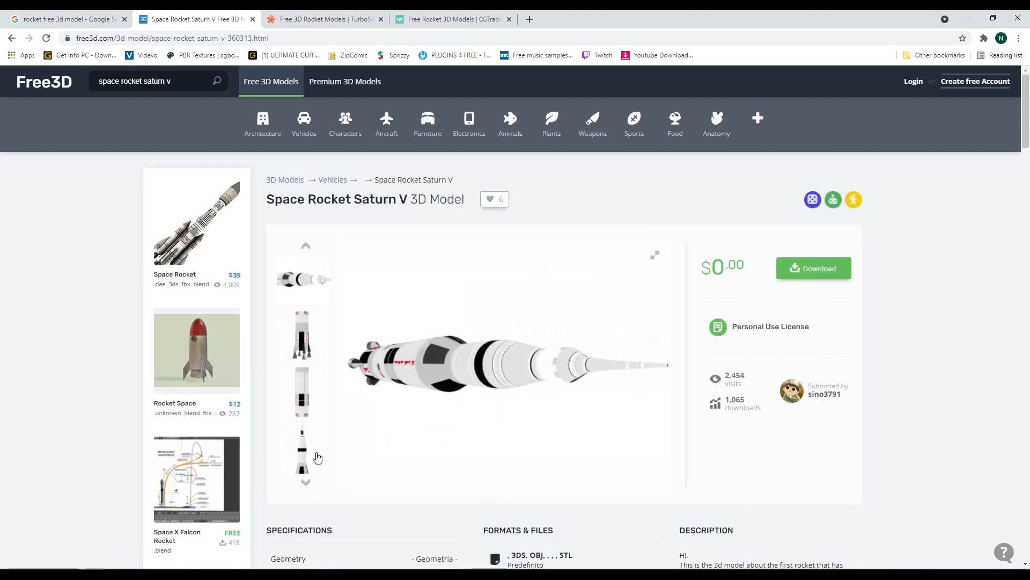
left_click(354, 16)
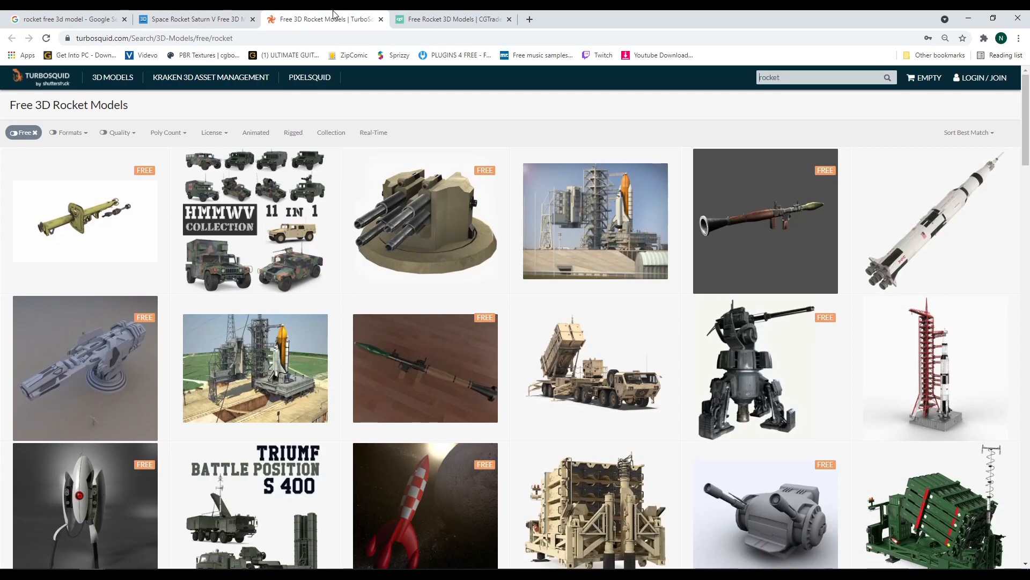
Open the Saturn V model among CGTrader's free rockets, examine its preview images, and close the browser
left_click(455, 19)
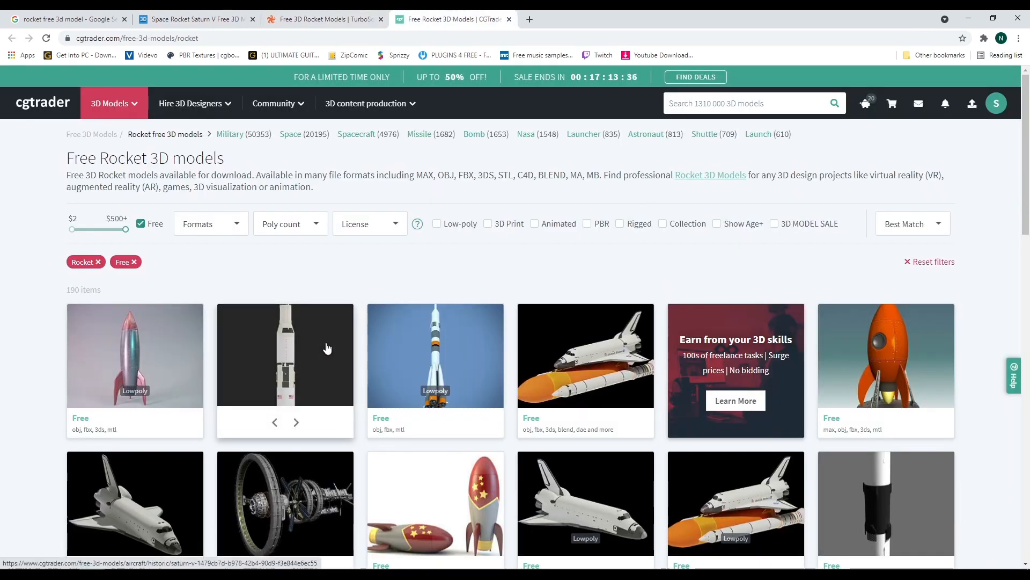
mouse_move(302, 378)
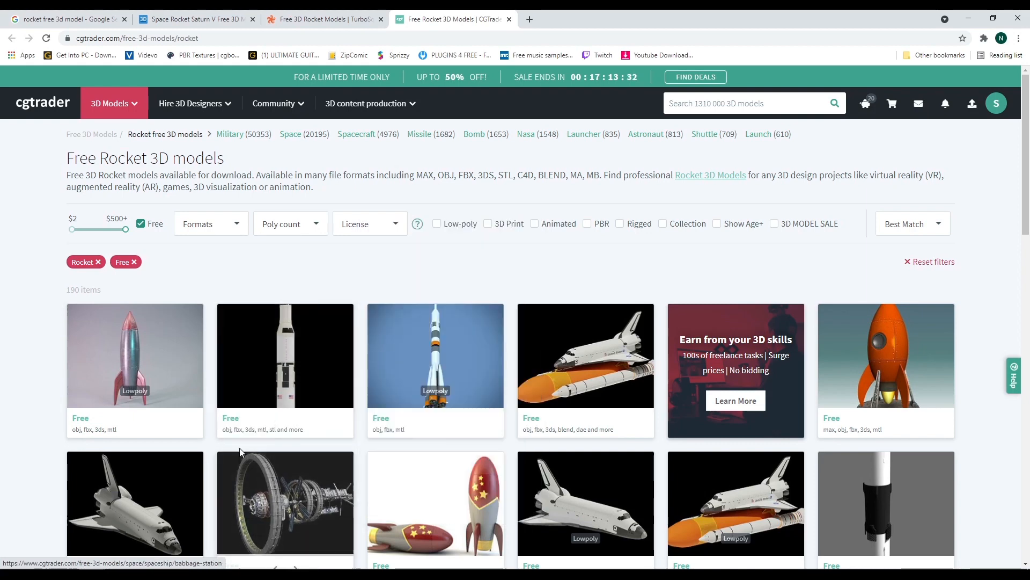
left_click(295, 368)
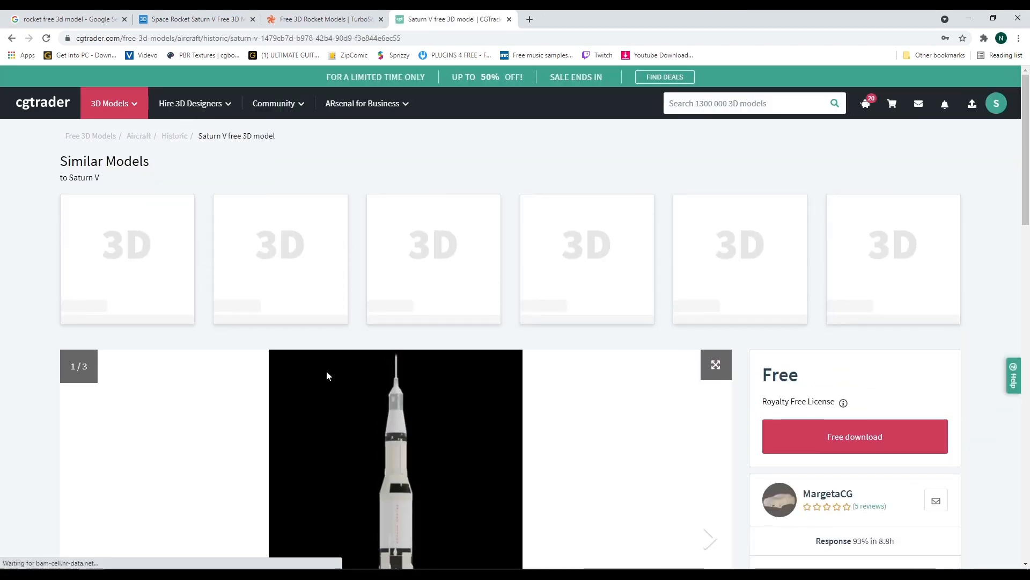
scroll(460, 446, "down", 4)
left_click(194, 495)
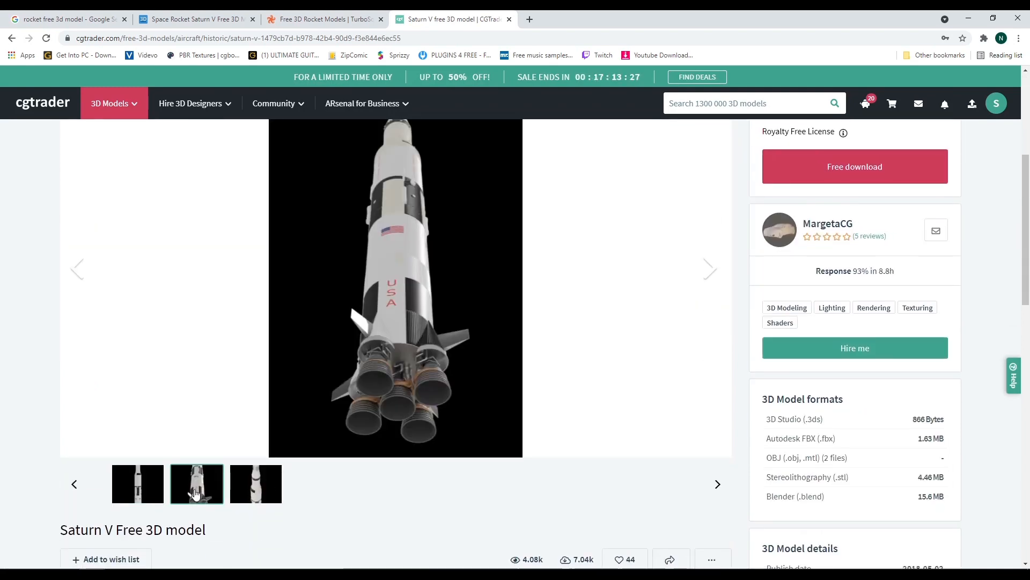
left_click(262, 494)
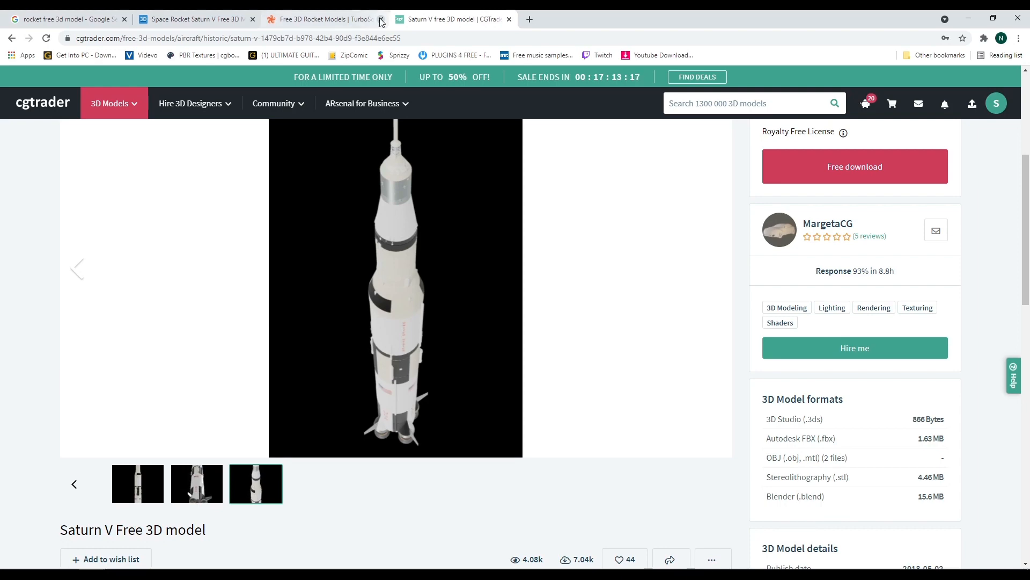
left_click(1024, 16)
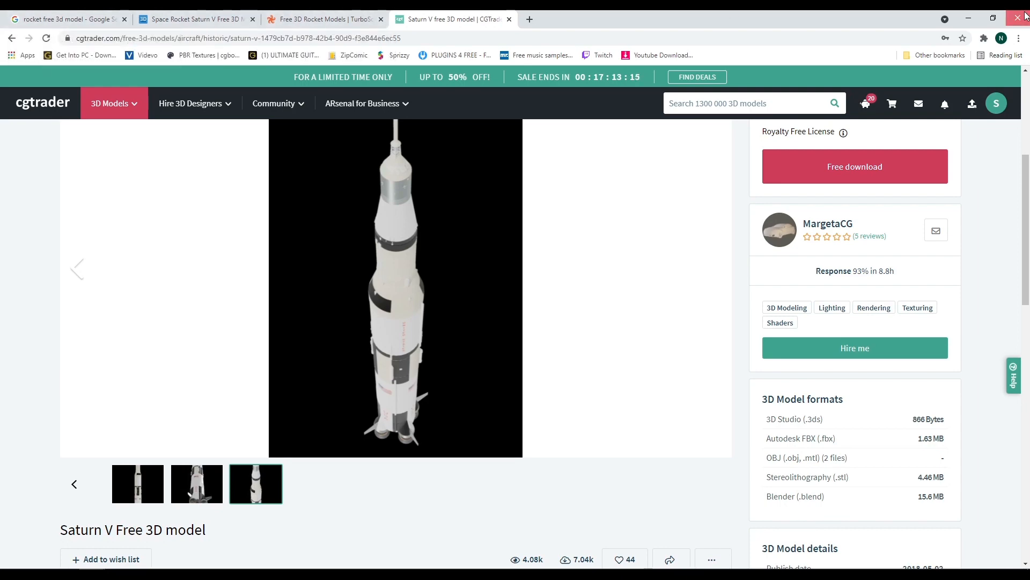
Back in Blender, create a new Video Editing file without saving the current scene
left_click(398, 155)
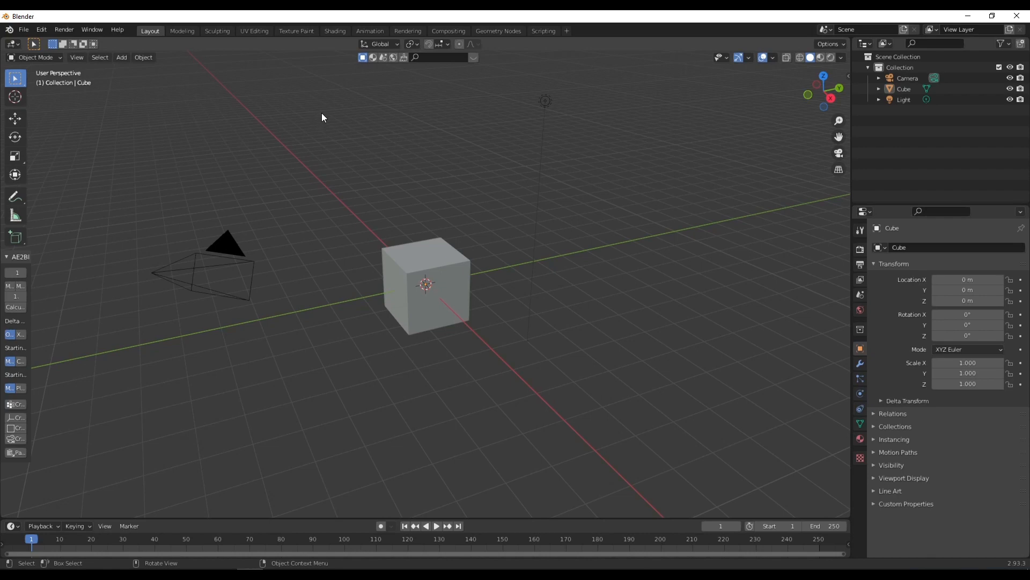
left_click(24, 30)
left_click(27, 30)
mouse_move(48, 42)
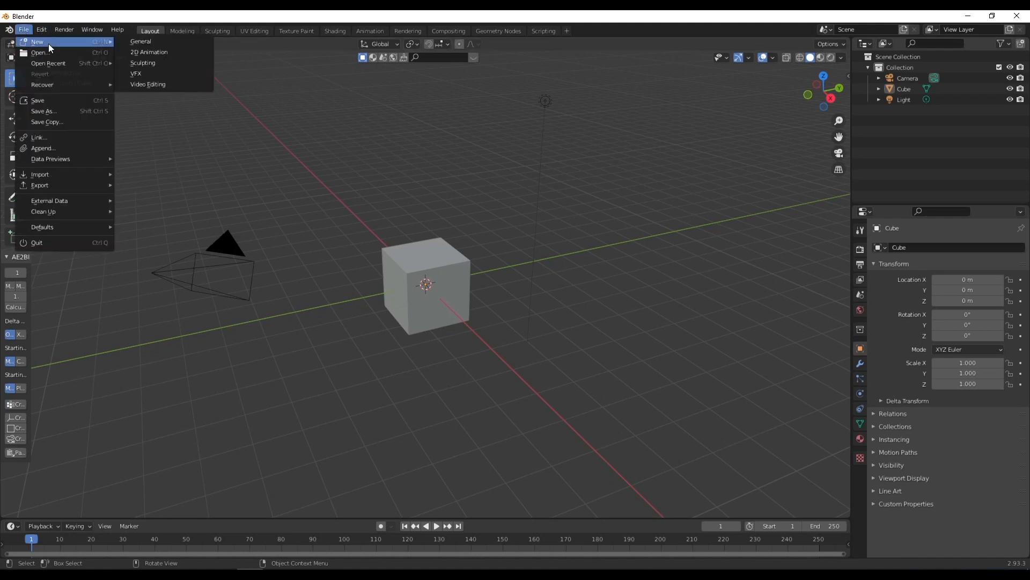
left_click(166, 85)
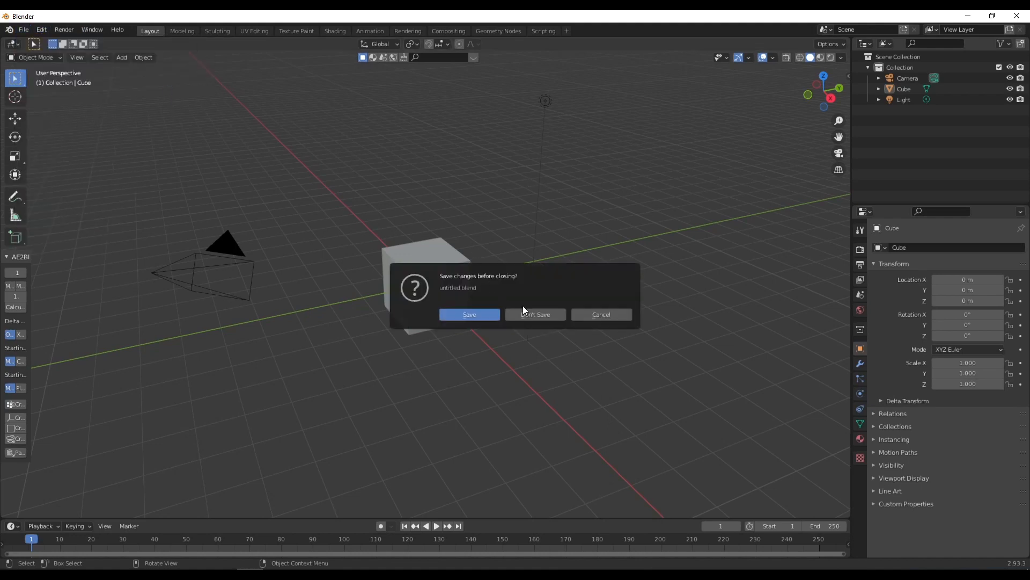
left_click(534, 314)
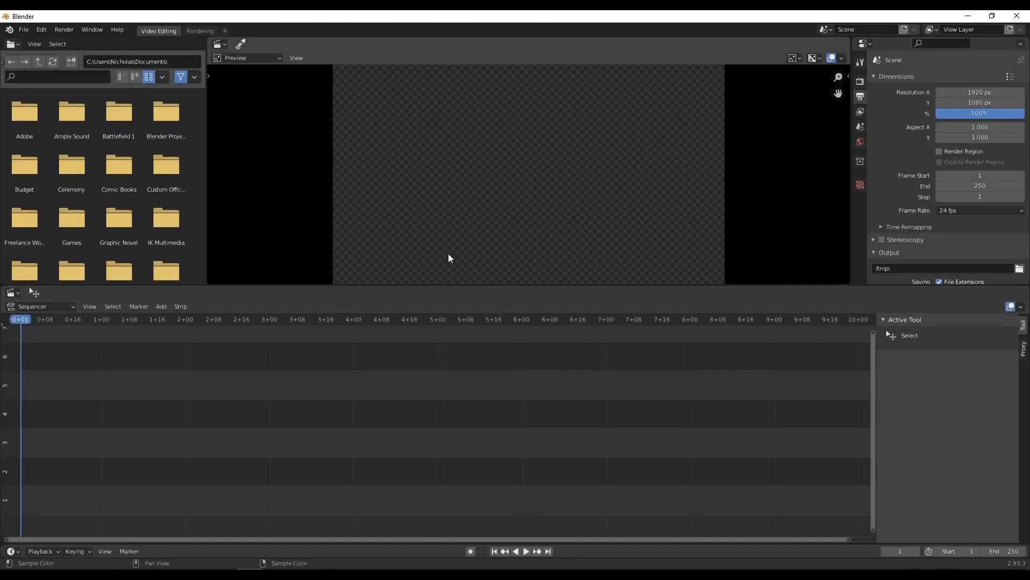
Find the Y2Mate Switzerland video in the rocket bunker project's Footage folder and add it to the start of the sequencer
double_click(166, 114)
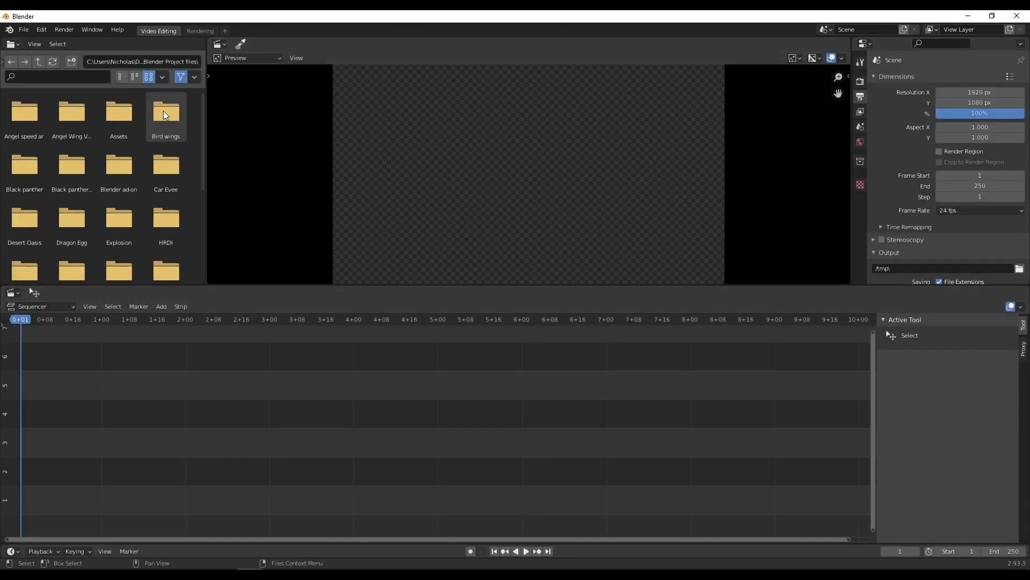
scroll(133, 207, "down", 6)
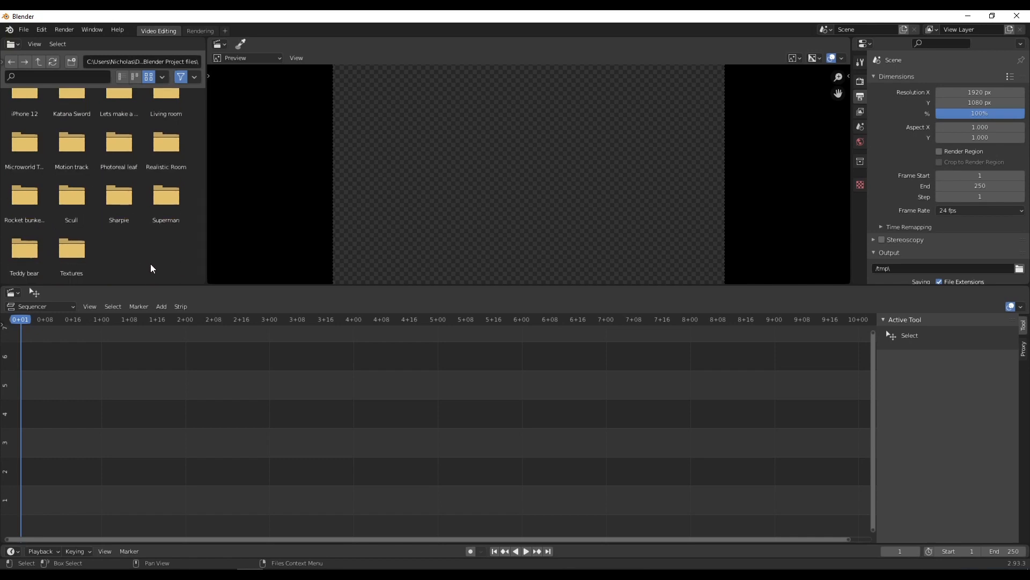
scroll(150, 268, "up", 1)
double_click(24, 214)
double_click(42, 106)
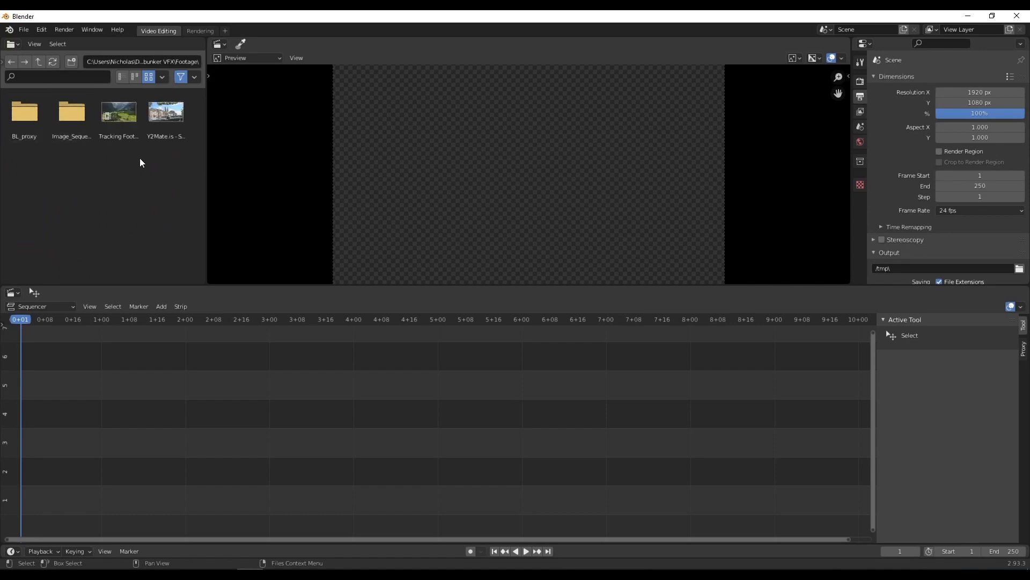
left_click_drag(160, 133, 127, 370)
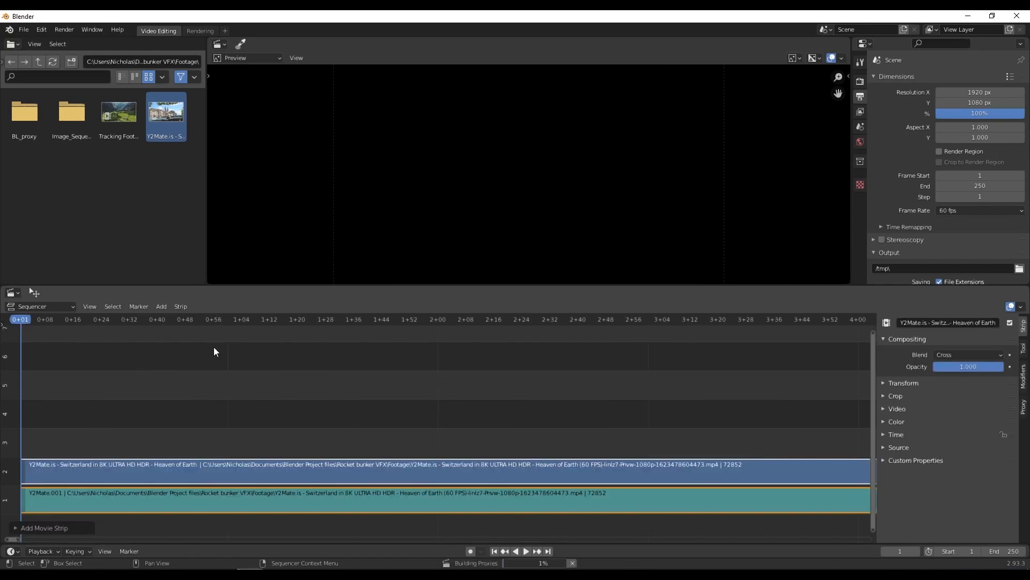
Preview the opening seconds of the Switzerland clip up to frame 193 and survey the extent of its strips
left_click_drag(119, 320, 693, 321)
scroll(367, 438, "down", 1)
scroll(366, 438, "down", 20)
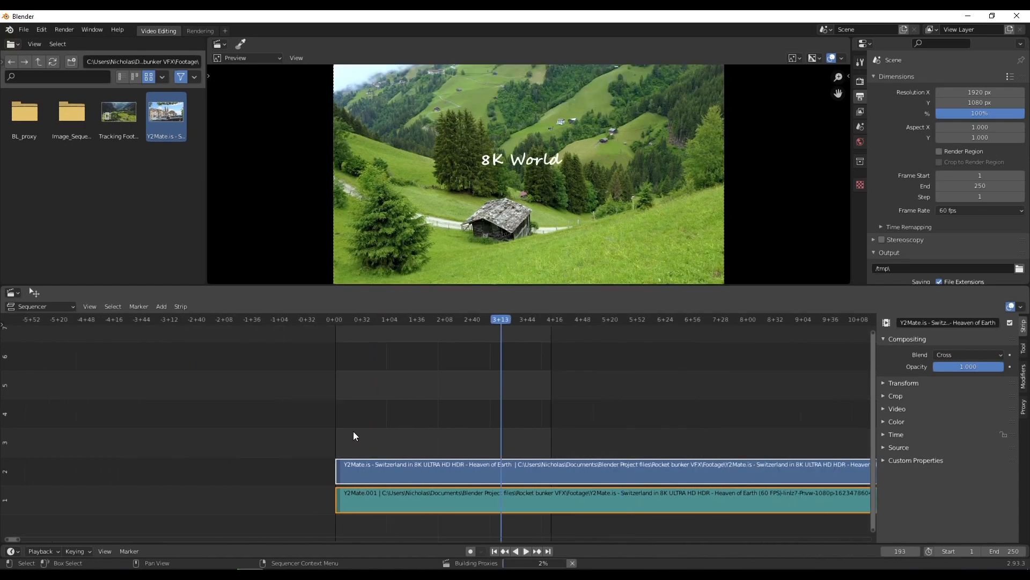
middle_click_drag(607, 377, 324, 379)
scroll(318, 381, "down", 14)
middle_click_drag(542, 388, 301, 386)
scroll(321, 421, "down", 8)
scroll(253, 451, "up", 5)
scroll(248, 457, "up", 9)
middle_click_drag(247, 456, 289, 451)
middle_click_drag(152, 422, 221, 391)
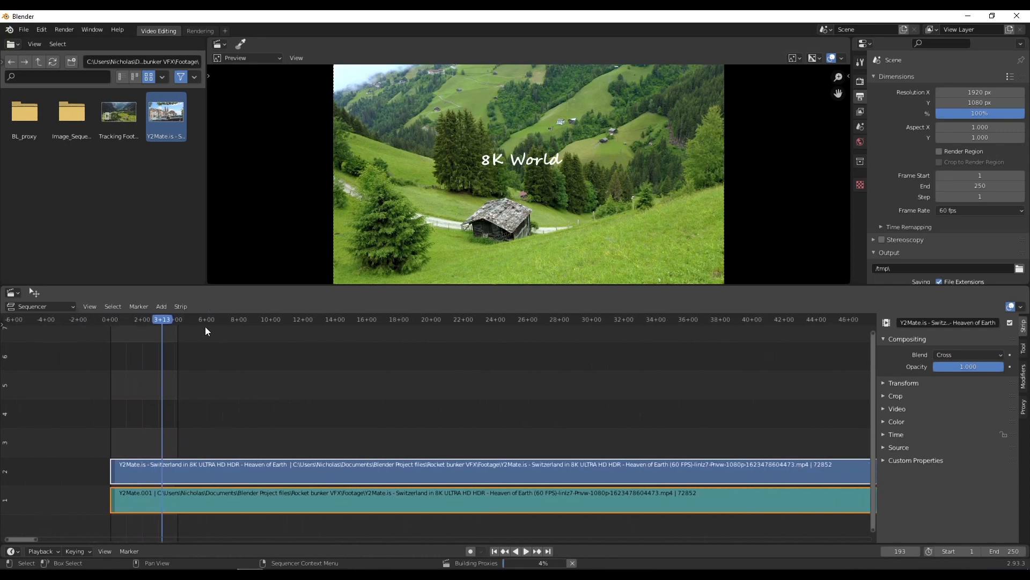
Scan the footage to about 3:08, play a short part from around 2:42, and continue scanning to about 4:50
left_click_drag(192, 318, 678, 317)
middle_click_drag(671, 352, 382, 405)
scroll(419, 378, "down", 15)
middle_click_drag(423, 375, 262, 386)
scroll(263, 390, "down", 4)
left_click_drag(487, 317, 570, 318)
key("space")
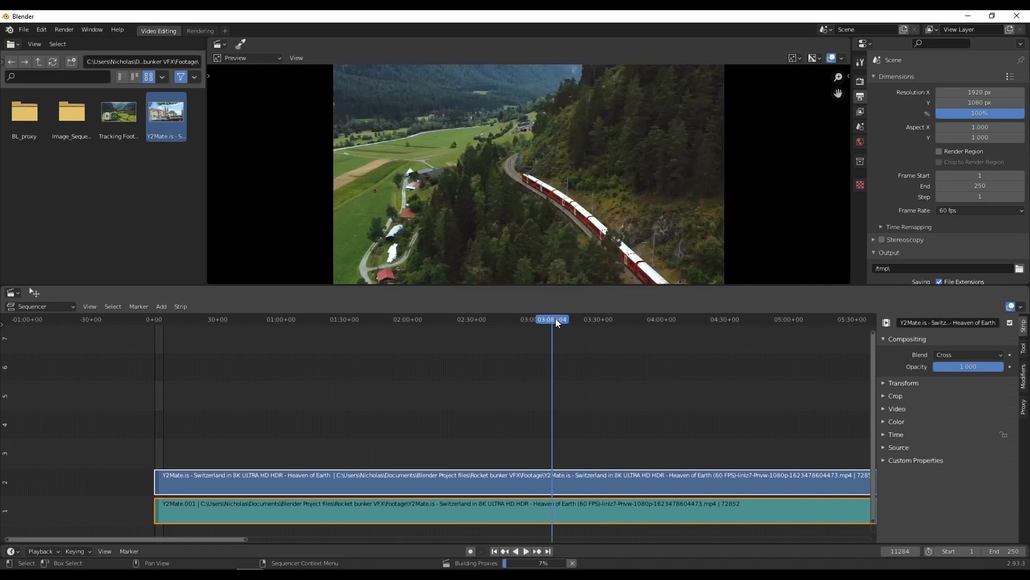
left_click_drag(532, 321, 497, 321)
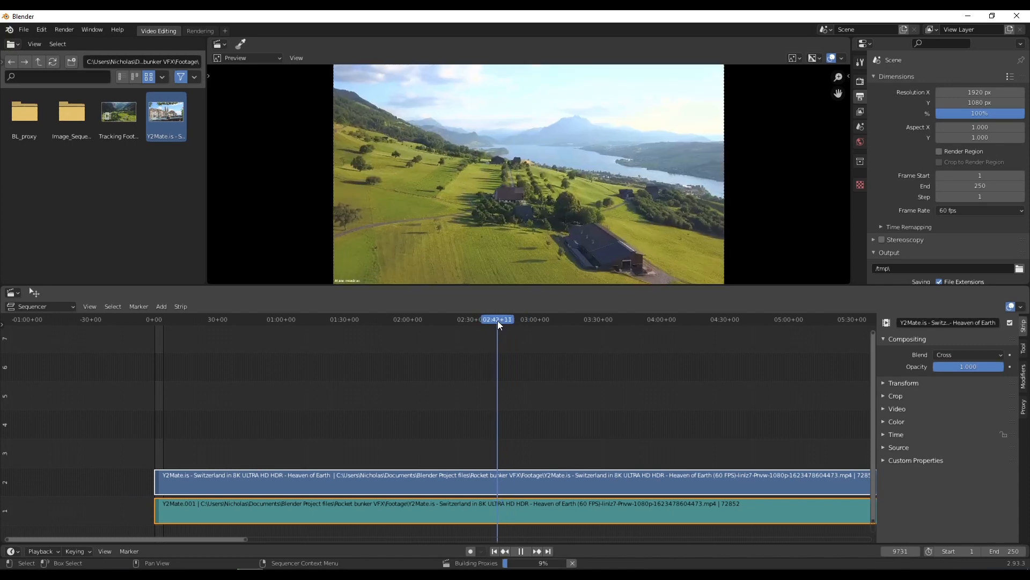
left_click_drag(497, 320, 765, 314)
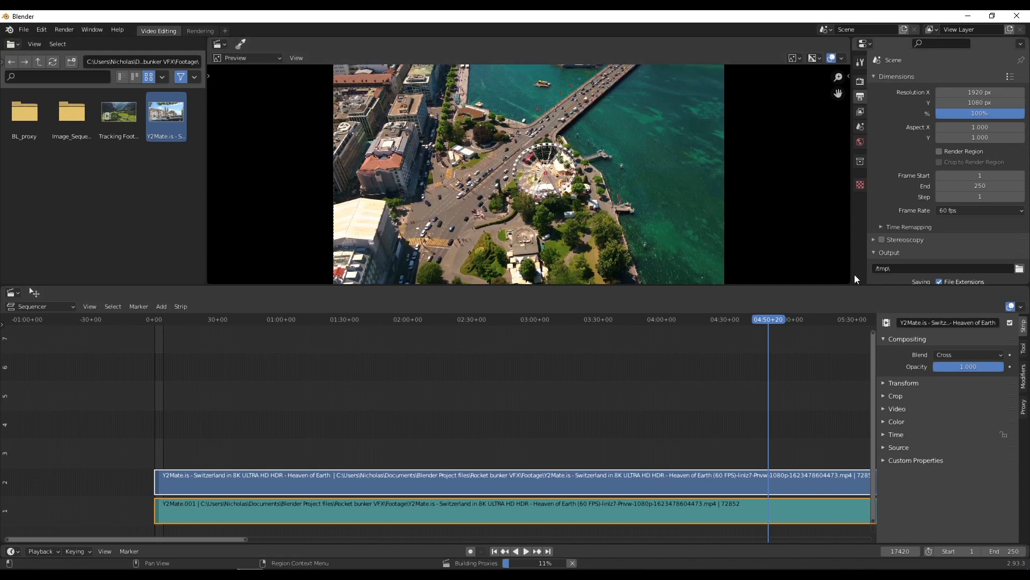
Scan the remaining Switzerland footage for a suitable shot, leaving the playhead at the aerial town view around 13:26
scroll(635, 383, "down", 2)
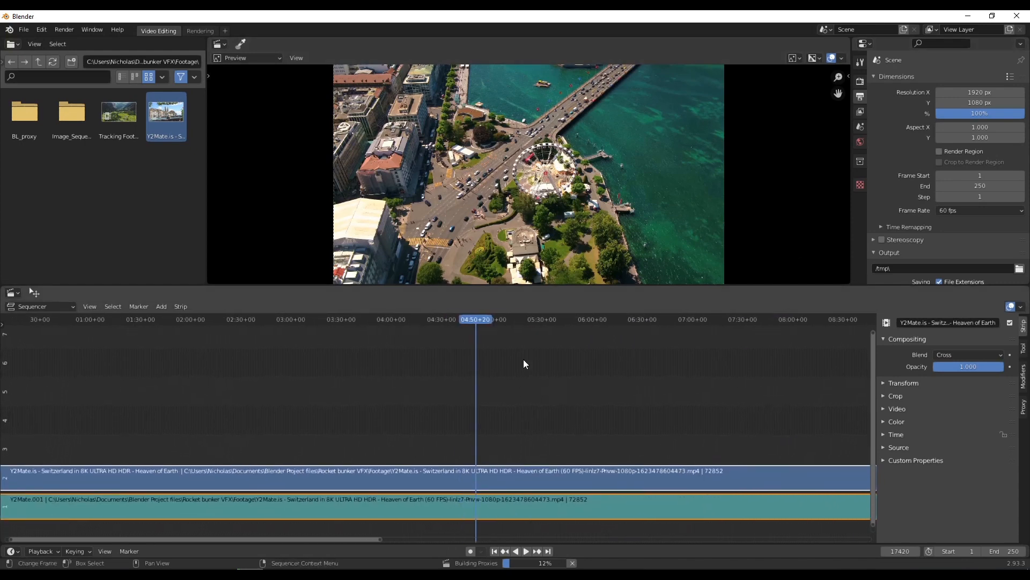
left_click_drag(536, 319, 733, 316)
middle_click_drag(575, 380, 238, 396)
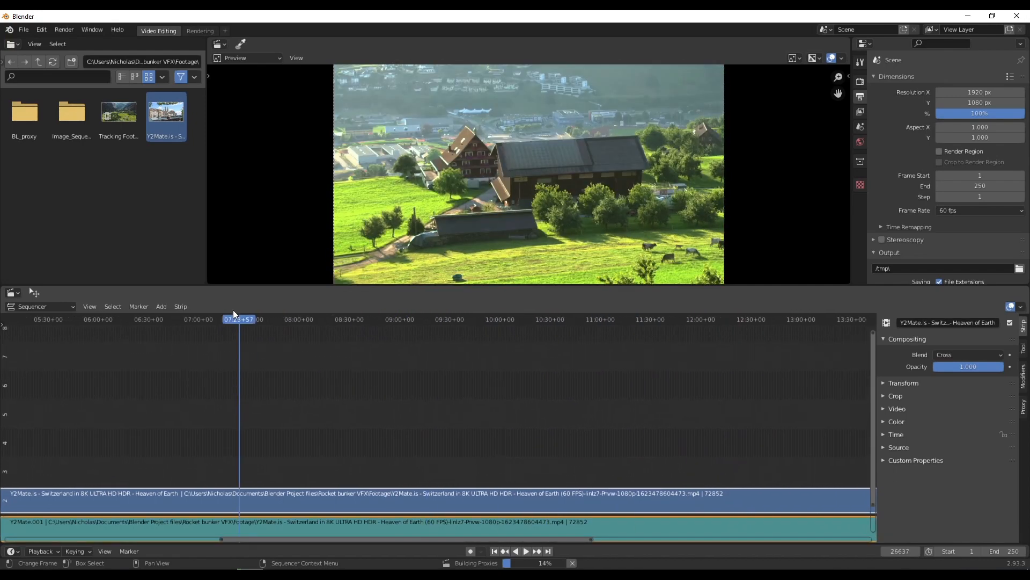
left_click_drag(378, 319, 804, 307)
middle_click_drag(472, 382, 690, 389)
scroll(437, 360, "down", 6)
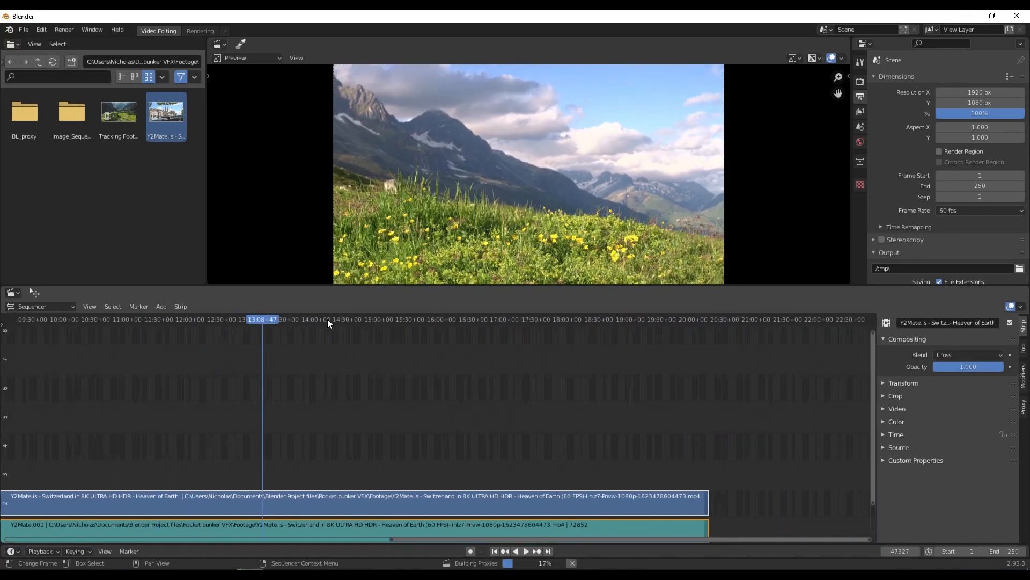
left_click_drag(333, 317, 156, 376)
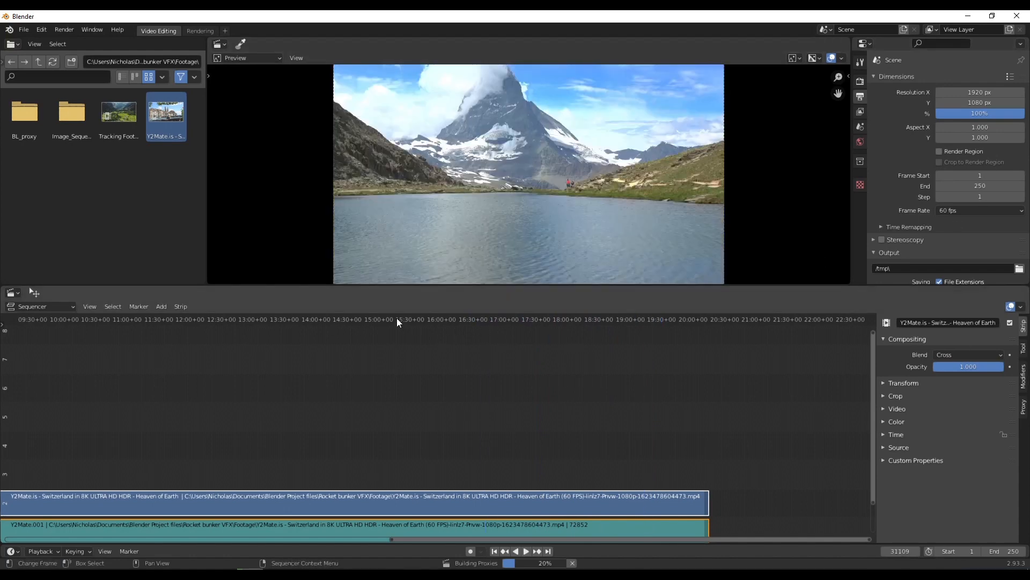
left_click_drag(370, 320, 281, 313)
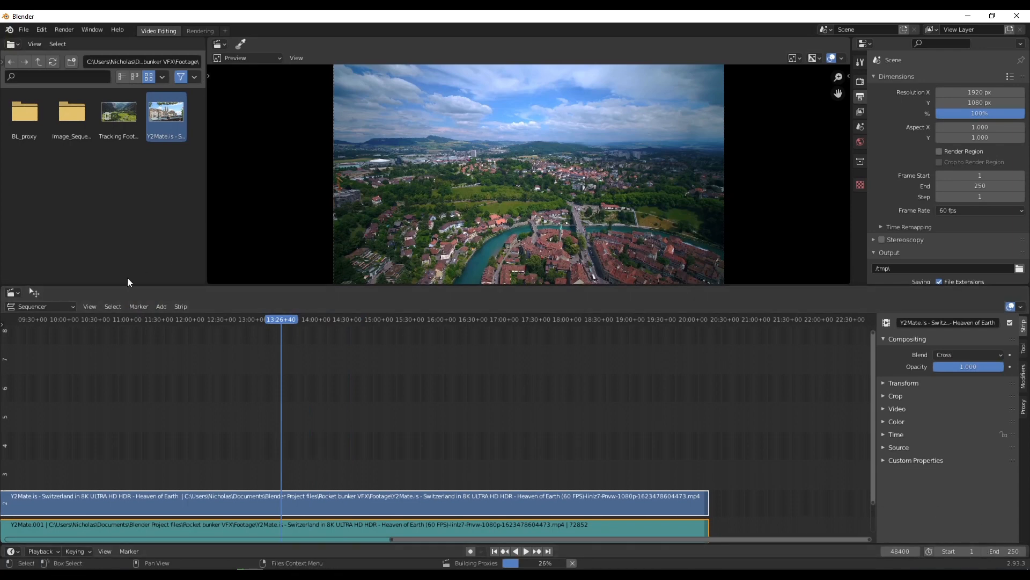
Check the mountain valley footage around 11:05 and briefly play the clip from about 11:57
left_click(134, 321)
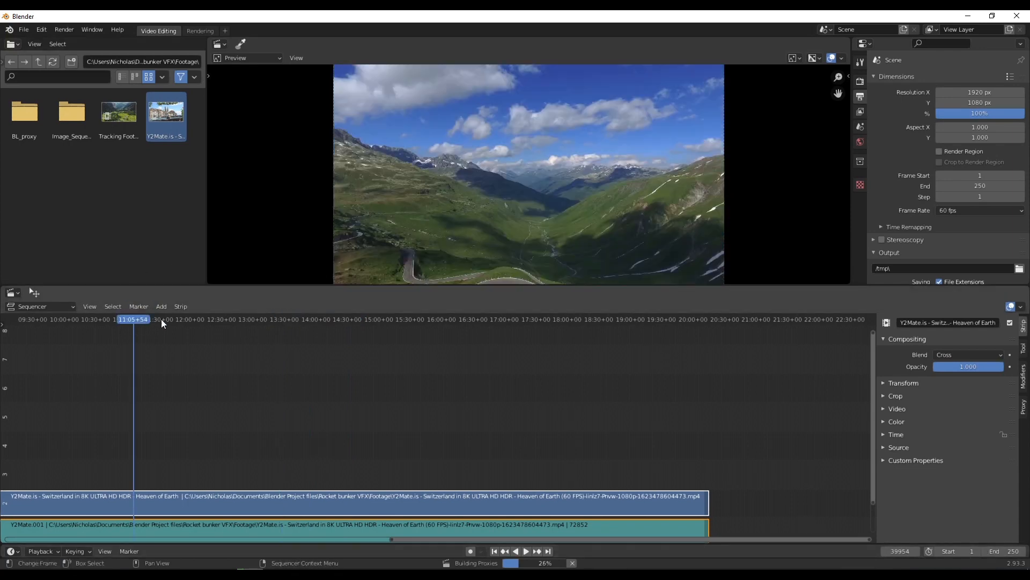
left_click(175, 320)
left_click(187, 319)
key("space")
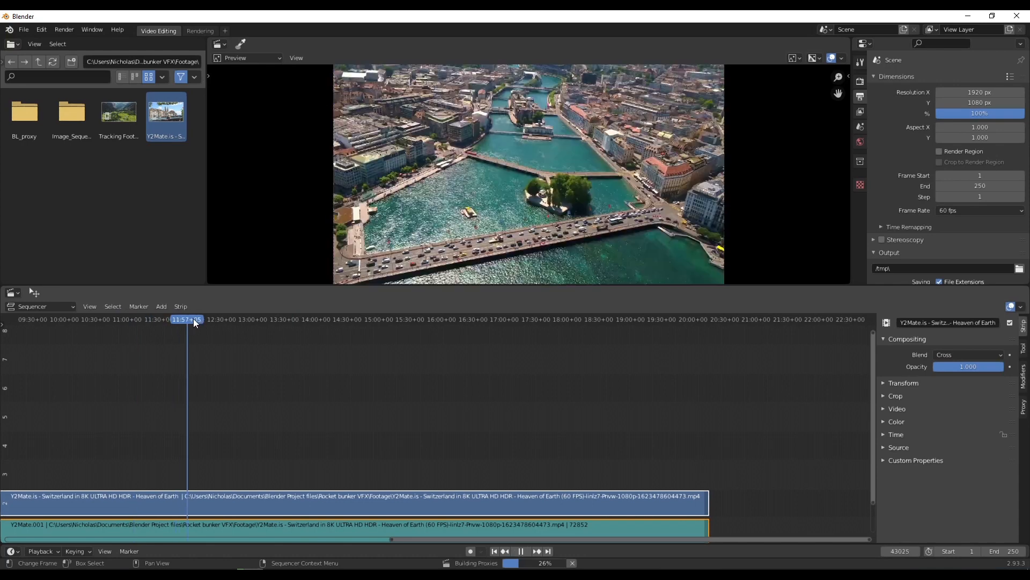
left_click(207, 318)
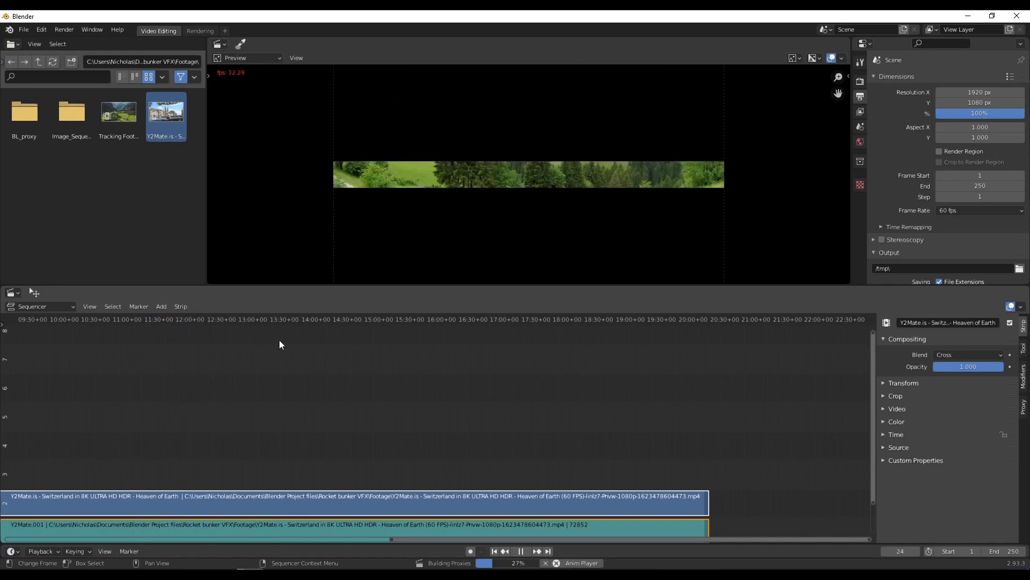
key("space")
Scan the middle and later Switzerland footage for a suitable shot, ending on the rocky peaks around 17:31
middle_click_drag(680, 399, 452, 400, "ctrl")
left_click(353, 317)
key("space")
left_click(370, 318)
left_click(394, 317)
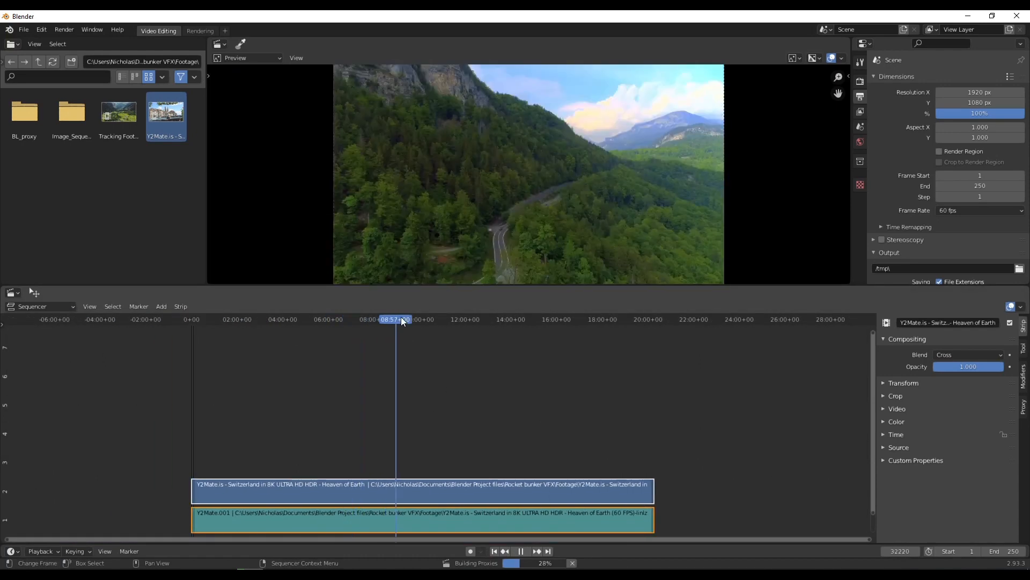
left_click(404, 319)
left_click(412, 318)
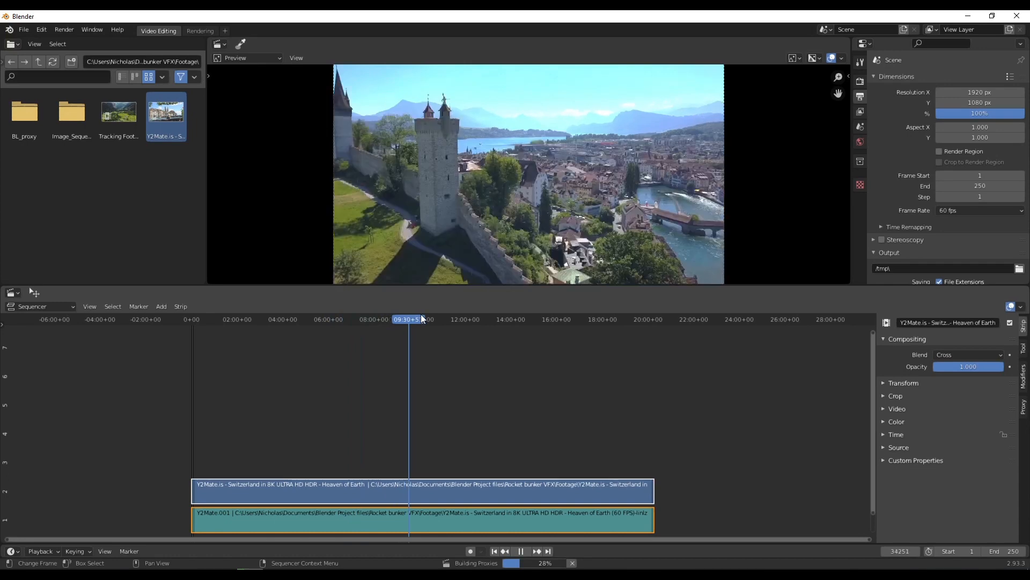
left_click(427, 318)
left_click(432, 318)
left_click(437, 319)
left_click(442, 318)
left_click_drag(458, 316, 592, 320)
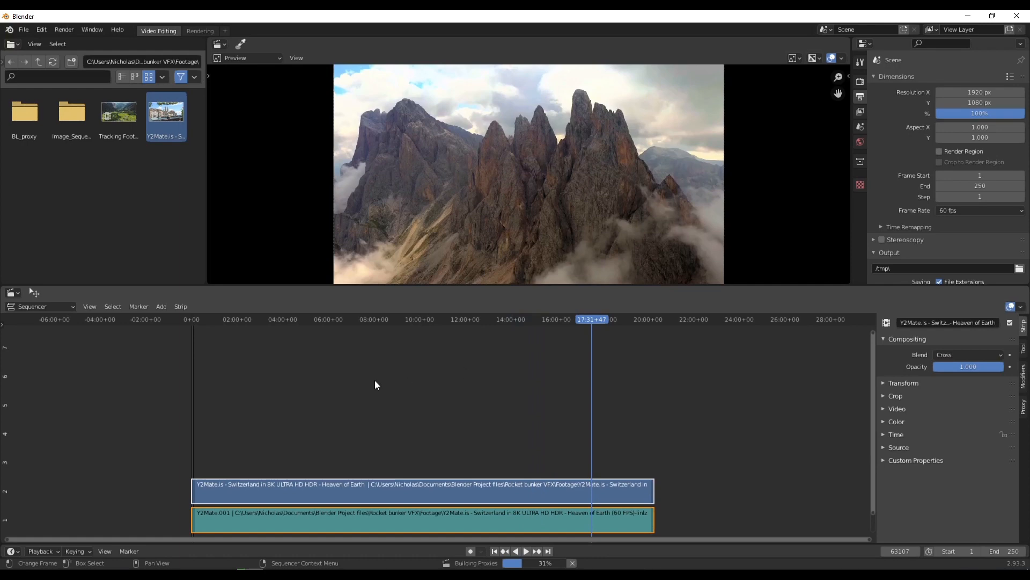
Return to the beginning of the footage and locate the mountain lake shot at about 1:00+56
scroll(449, 406, "up", 5)
middle_click_drag(450, 406, 523, 410)
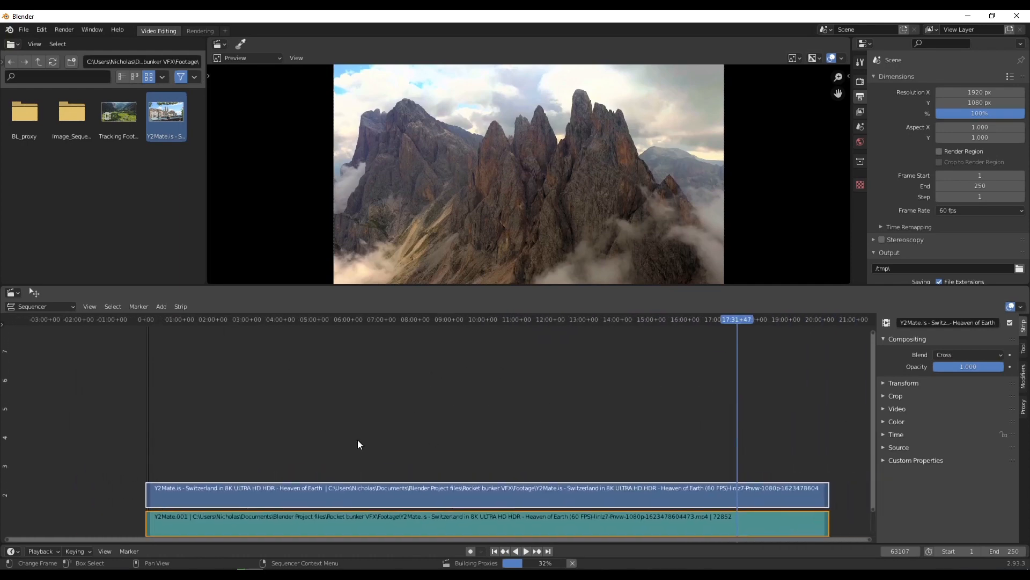
middle_click_drag(251, 454, 271, 449)
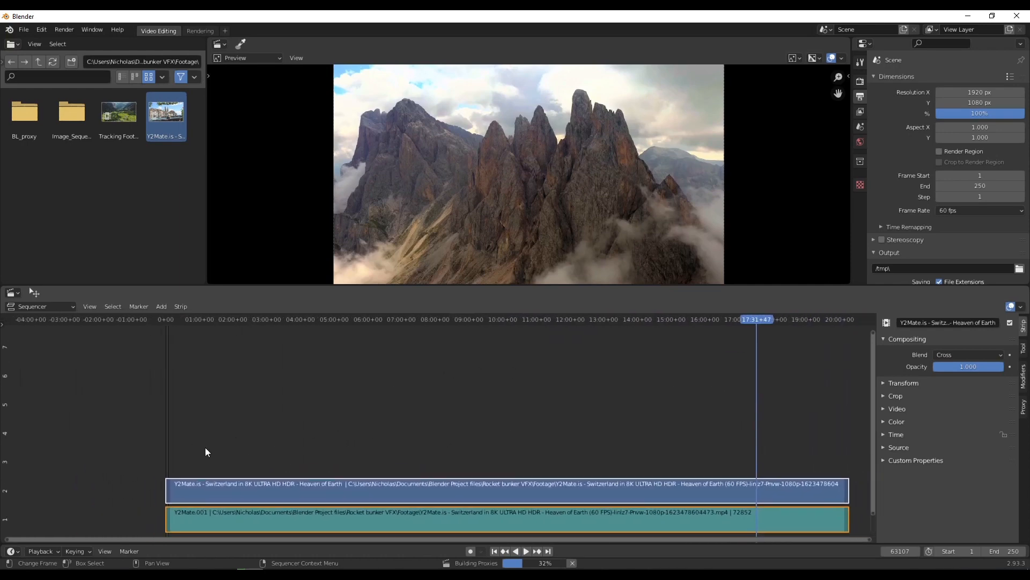
left_click(170, 317)
scroll(204, 399, "up", 1)
middle_click_drag(203, 400, 241, 398)
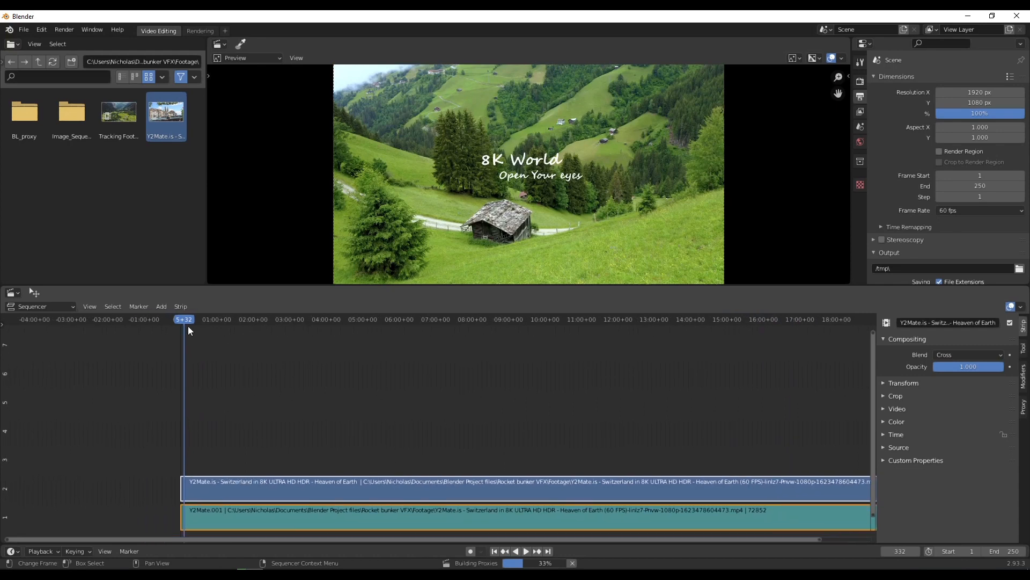
left_click(212, 319)
key("space")
middle_click_drag(336, 405, 328, 389)
left_click(212, 316)
key("space")
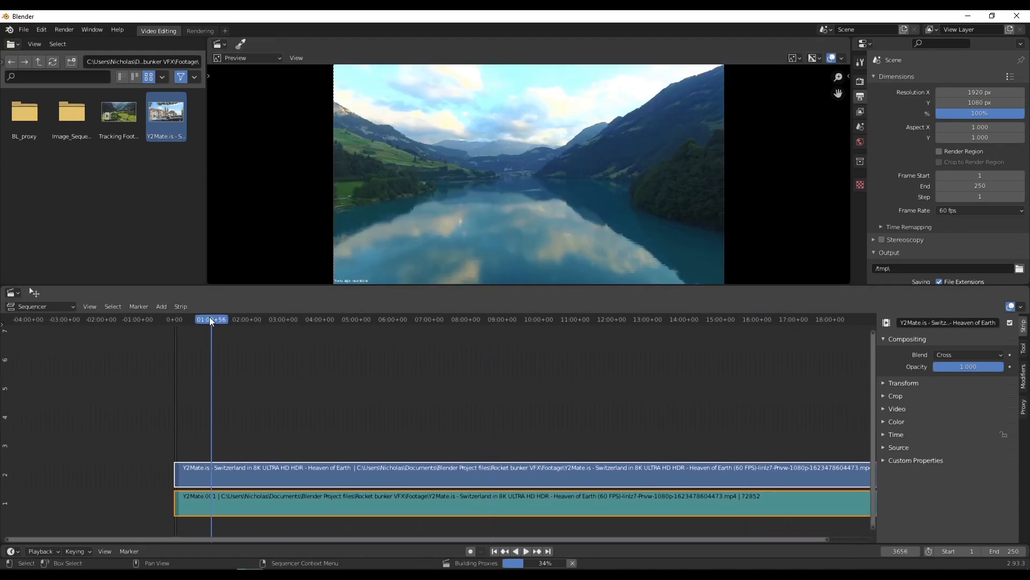
left_click_drag(211, 318, 210, 320)
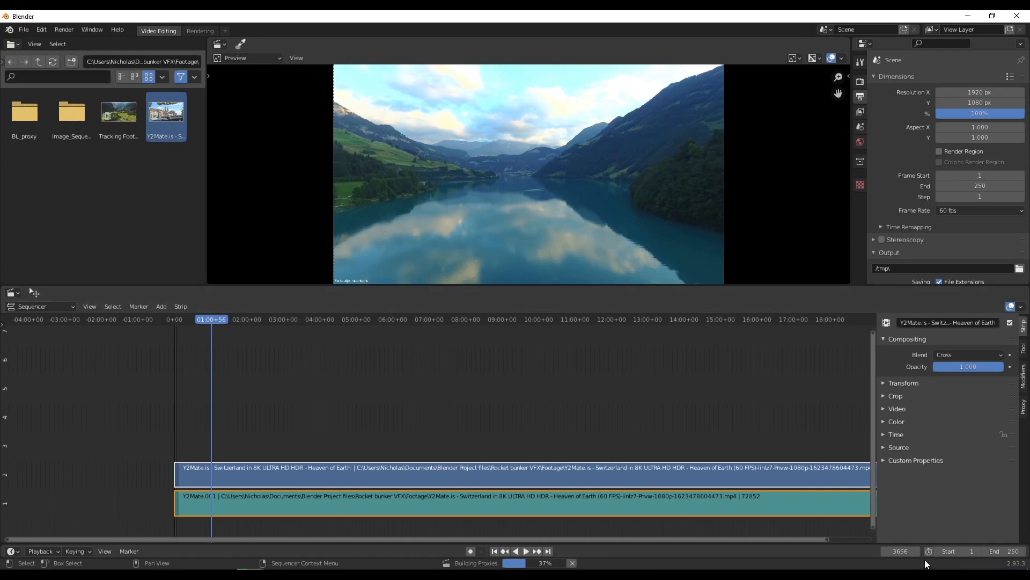
Move the playhead to 1:09+53 in the lake shot and set the scene's frame range to start 2499 and end 4204
left_click_drag(957, 552, 1026, 551)
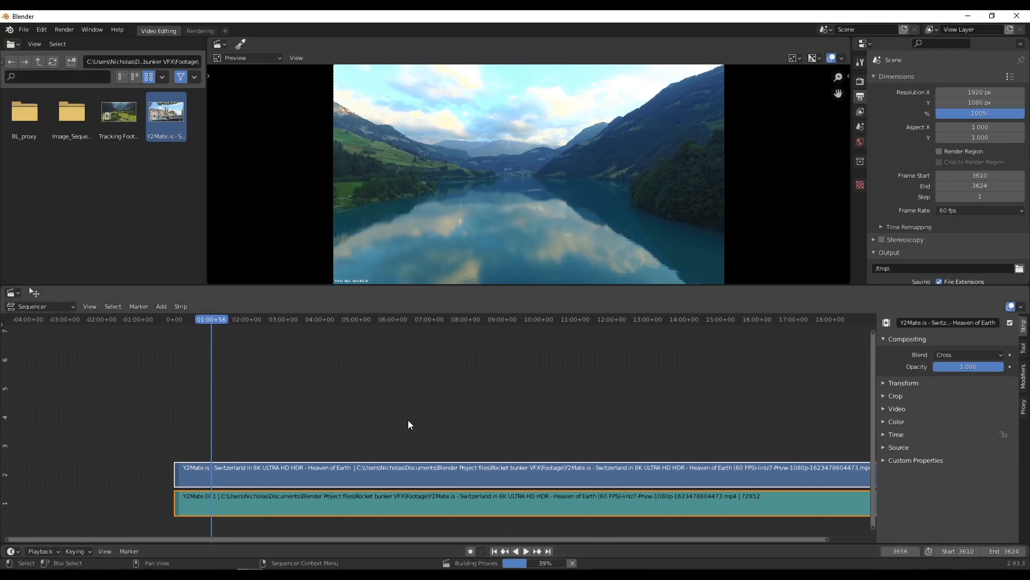
scroll(135, 360, "up", 8)
middle_click_drag(41, 405, 356, 403)
scroll(484, 418, "up", 3)
scroll(484, 418, "up", 2)
scroll(392, 387, "up", 4)
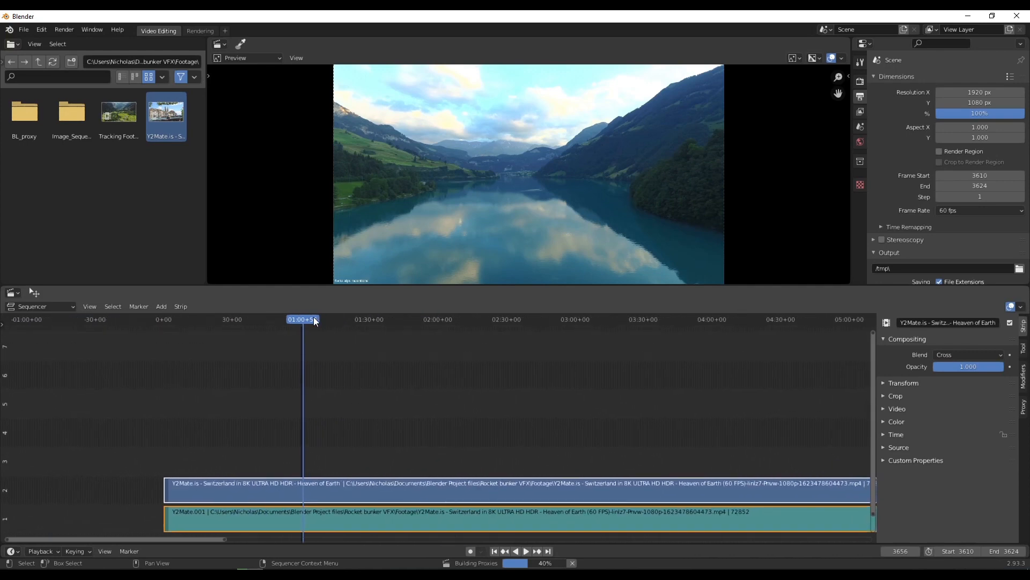
left_click_drag(310, 320, 324, 320)
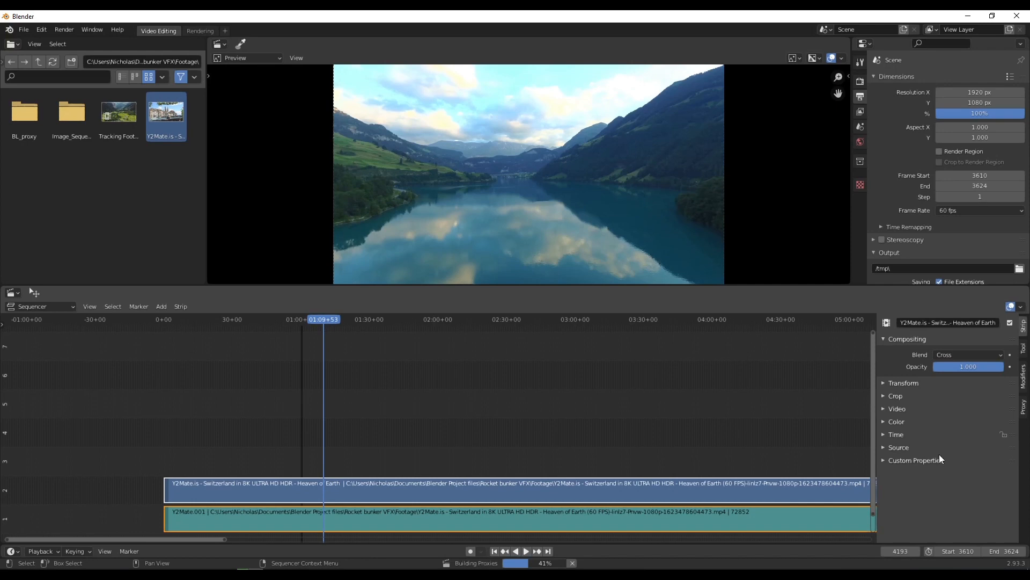
mouse_move(1006, 550)
left_mouse_down()
mouse_move(911, 550)
mouse_move(1026, 551)
mouse_move(1014, 550)
left_mouse_up()
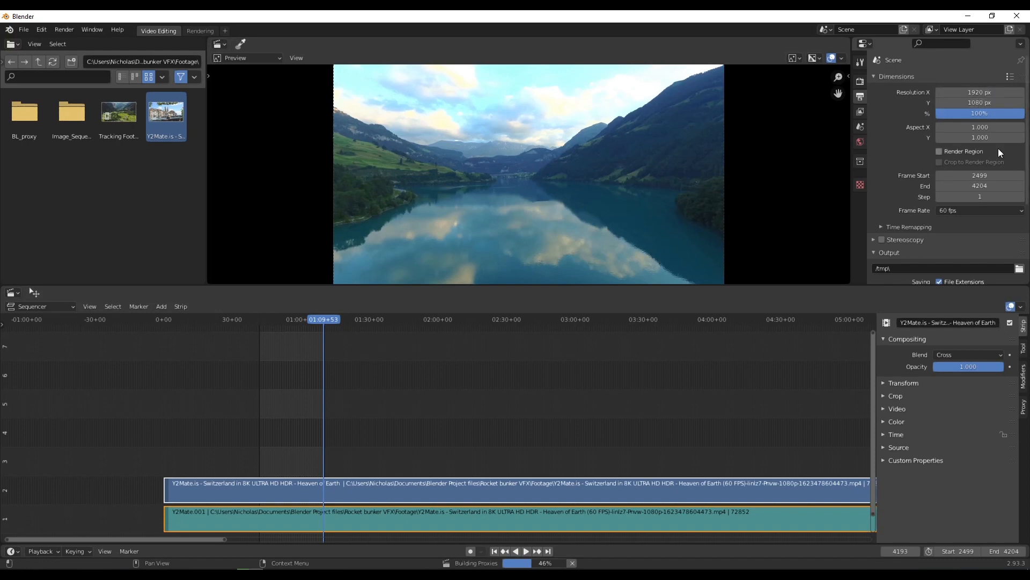
scroll(903, 218, "down", 5)
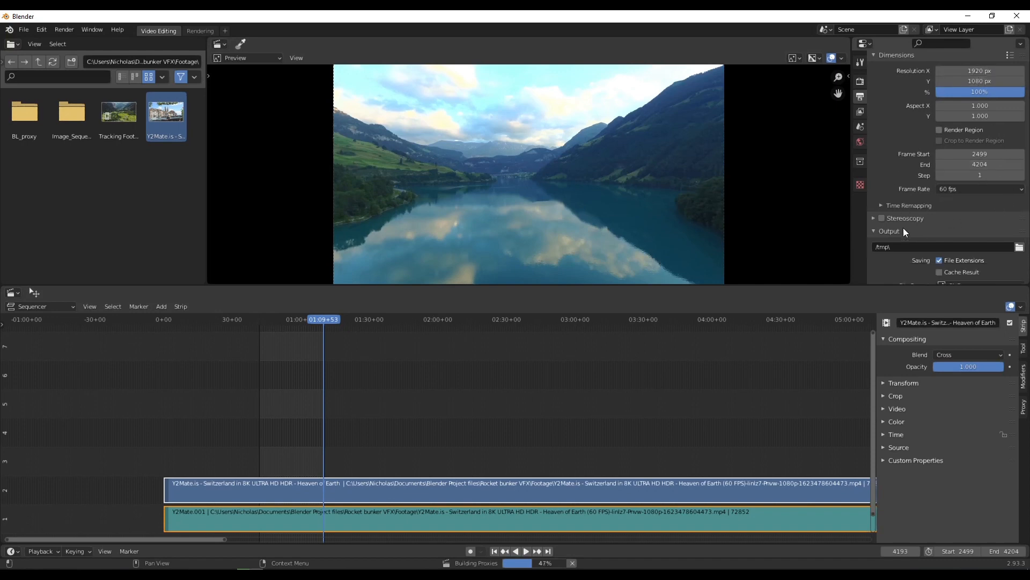
left_click(1019, 161)
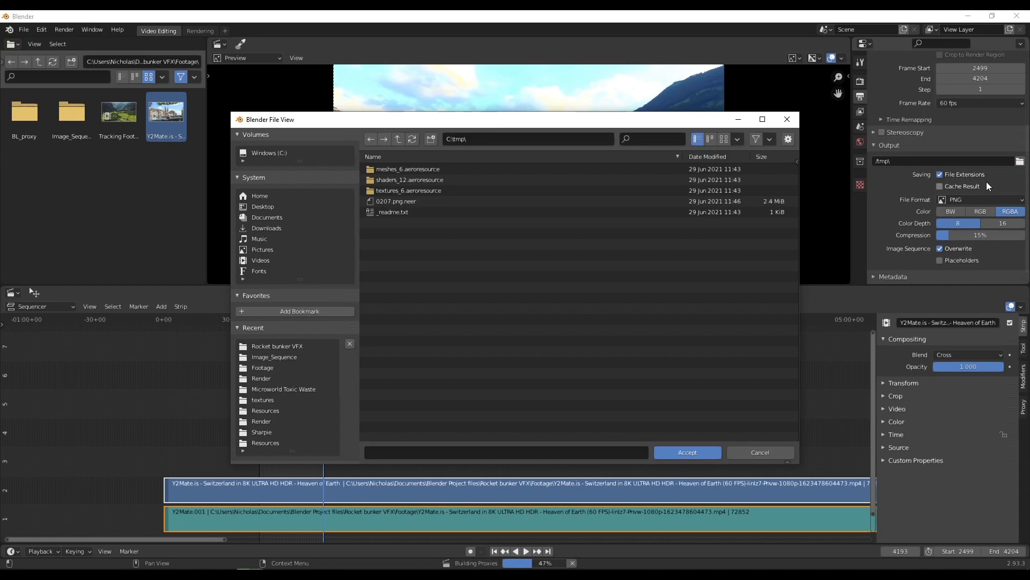
left_click(271, 218)
double_click(410, 200)
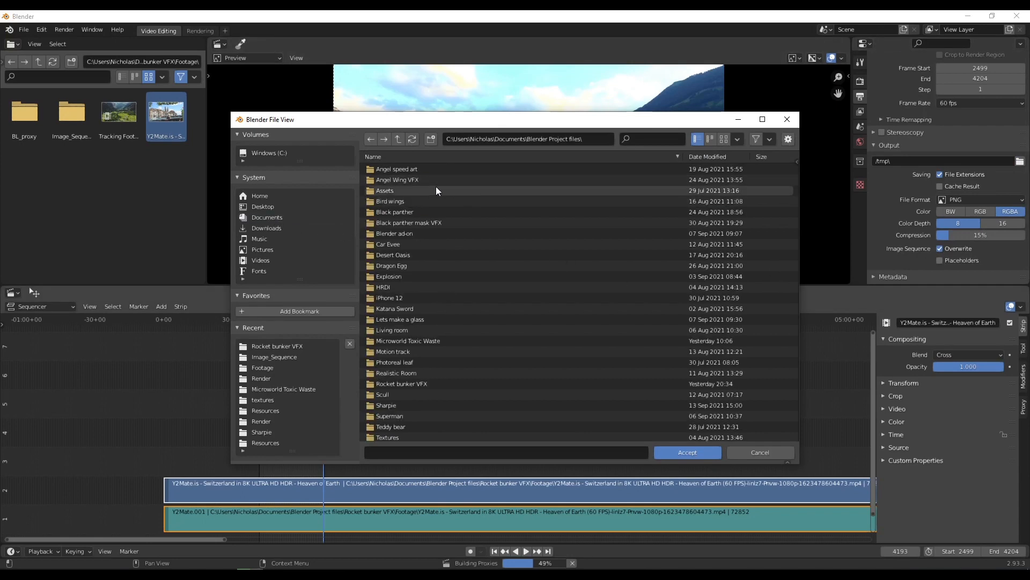
double_click(398, 382)
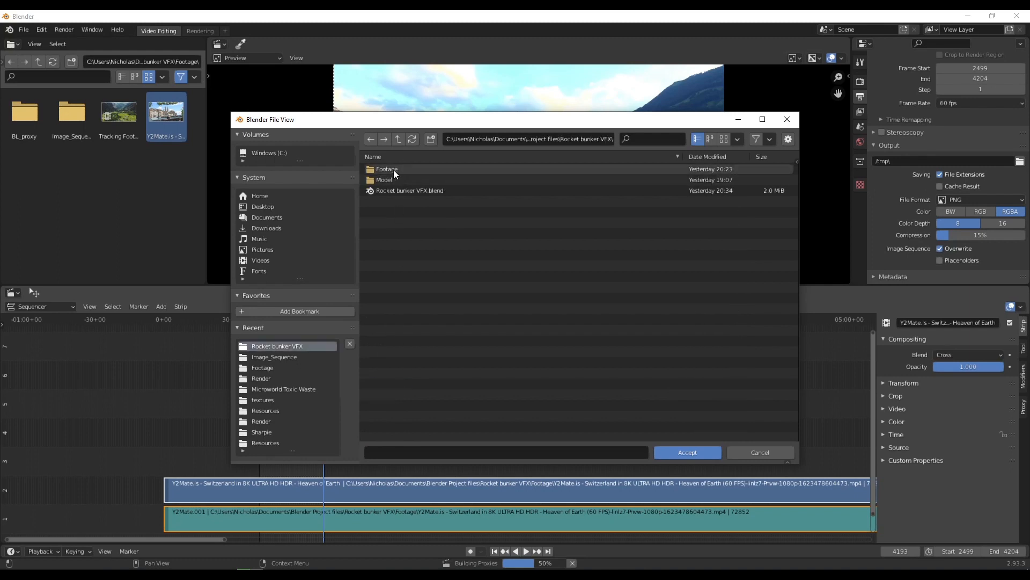
double_click(394, 169)
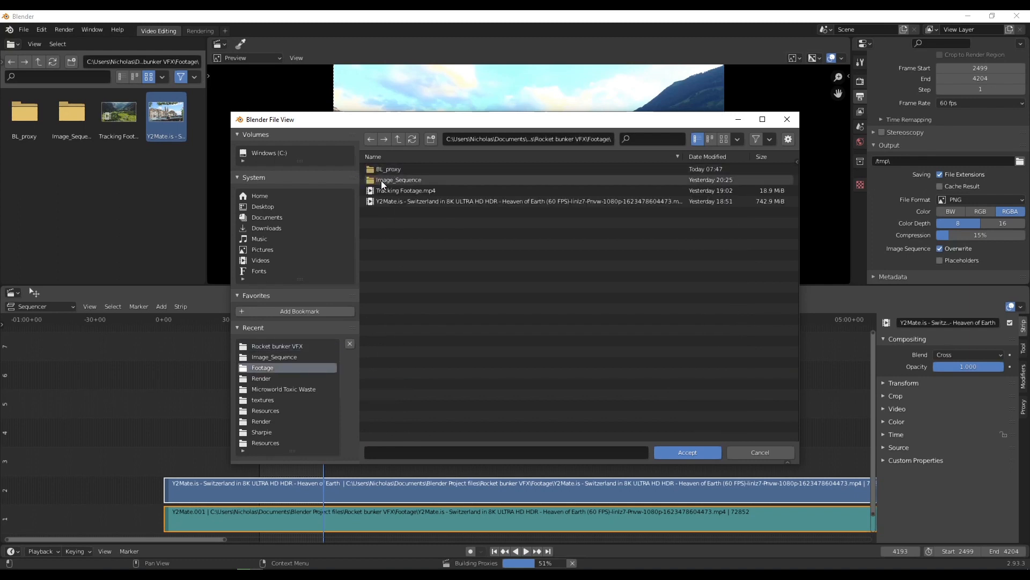
double_click(421, 180)
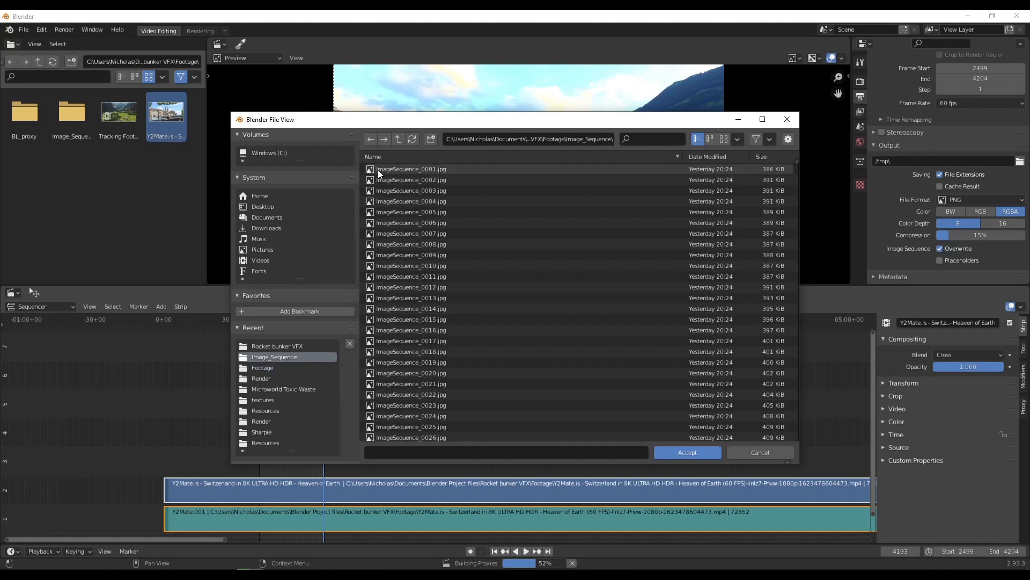
left_click(414, 450)
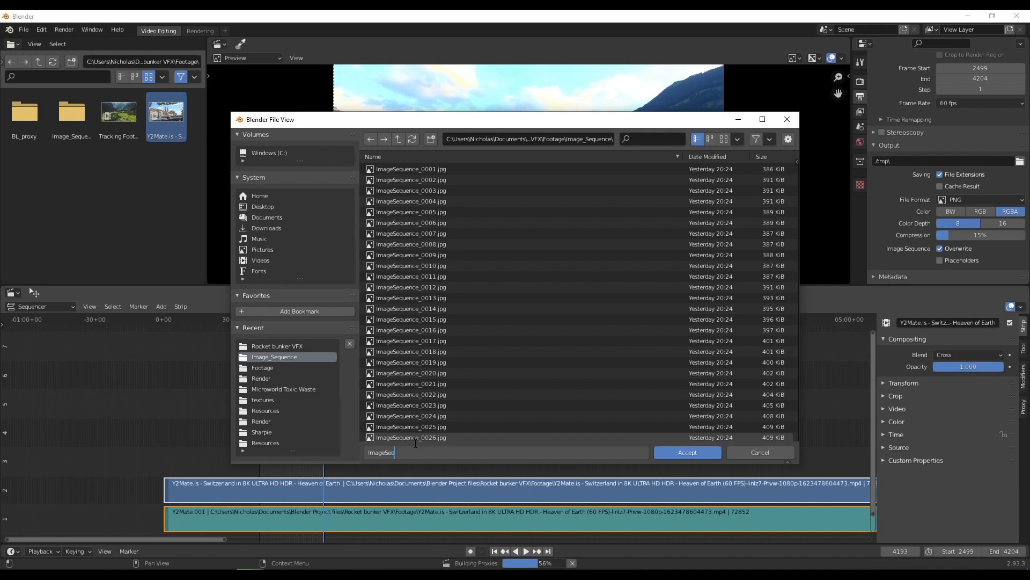
type("ImageSequence_")
left_click(760, 456)
left_click(764, 457)
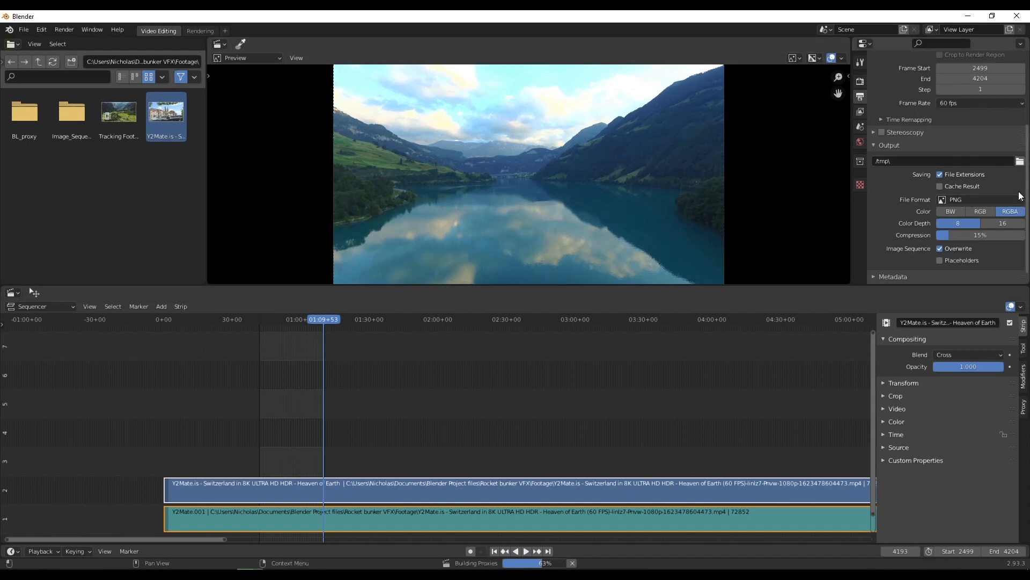
Set the render output's file format to JPEG
left_click(961, 200)
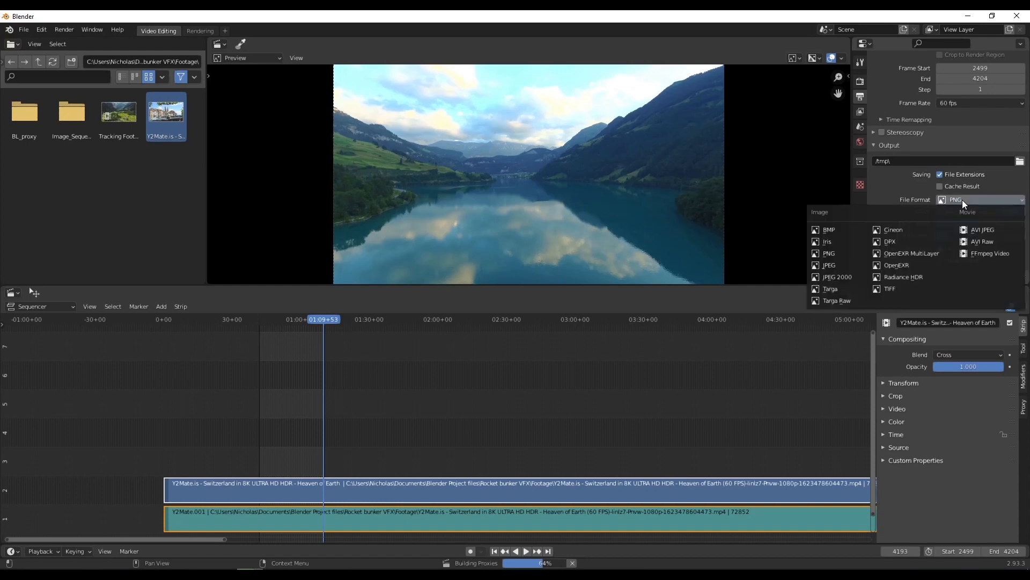
left_click(836, 266)
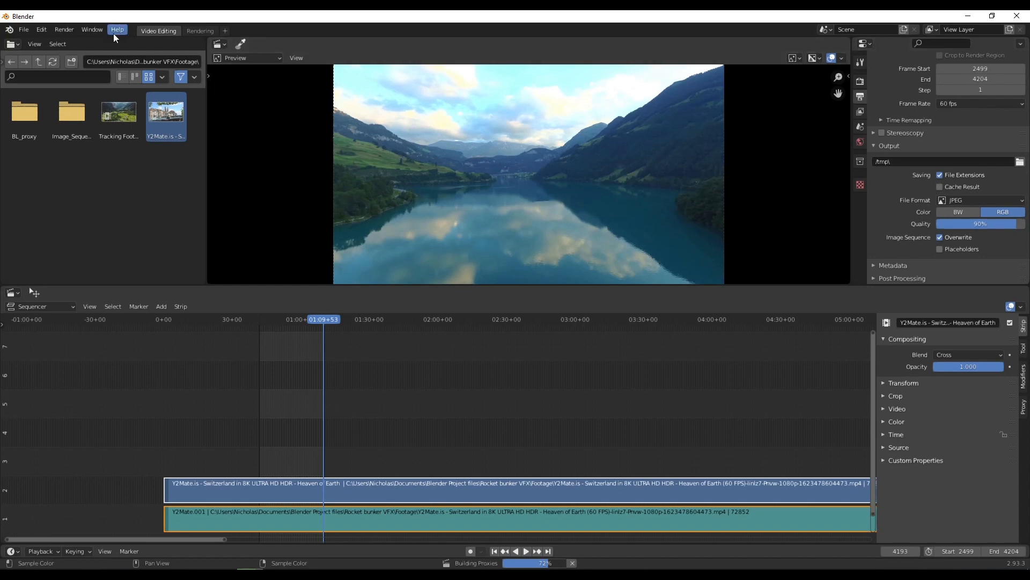
left_click(73, 30)
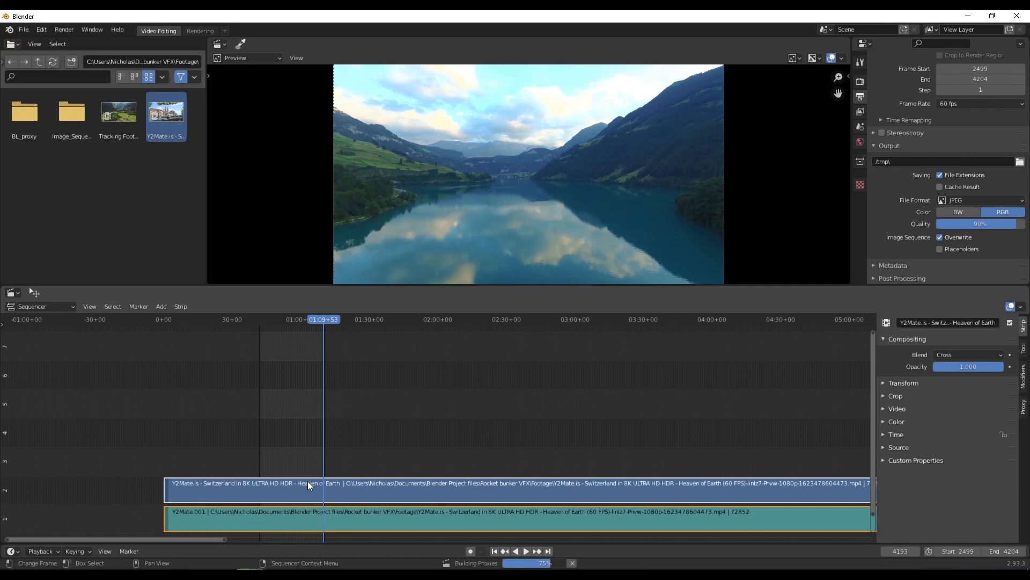
Start a new project from the VFX template without saving the current file
left_click(24, 29)
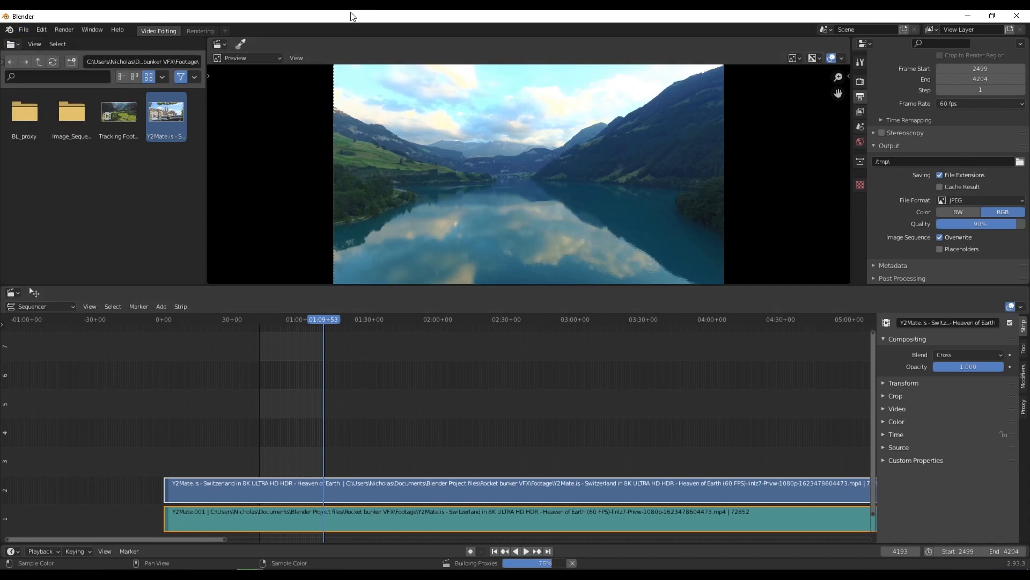
left_click(24, 30)
mouse_move(30, 42)
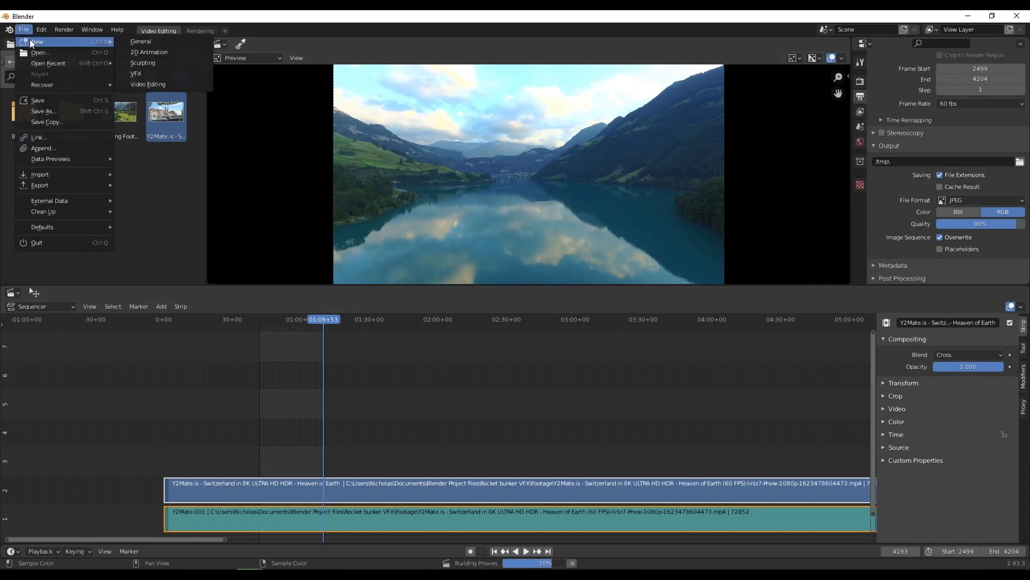
left_click(153, 72)
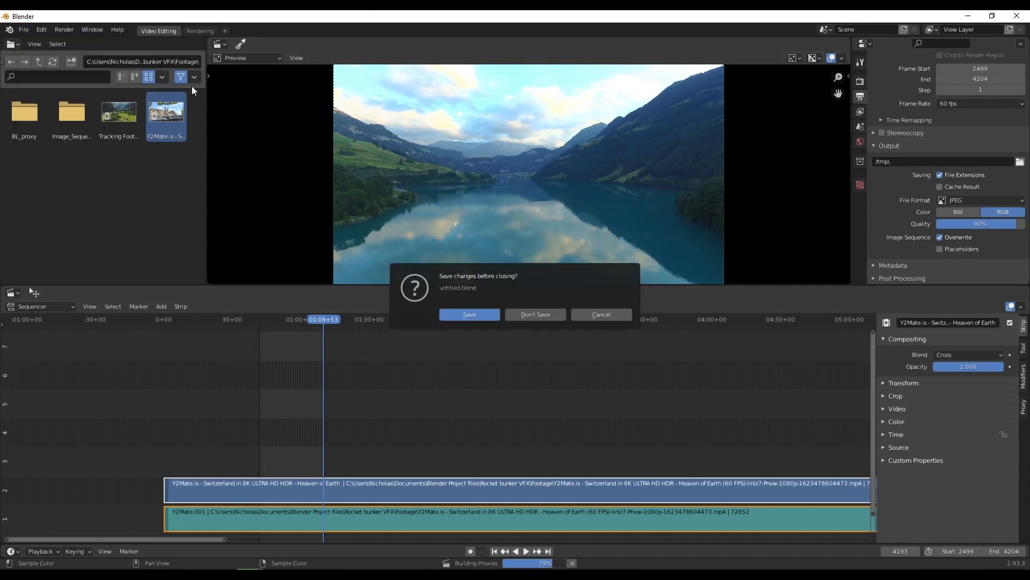
left_click(538, 315)
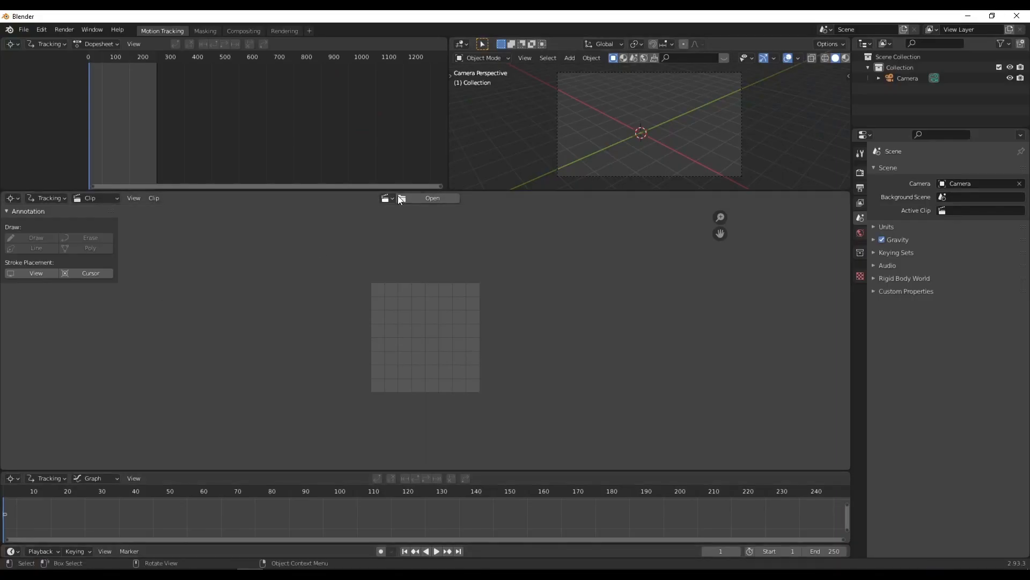
Open the image sequence starting at ImageSequence_0001.jpg from the Rocket bunker VFX project's Footage/Image_Sequence folder as the movie clip
left_click(418, 197)
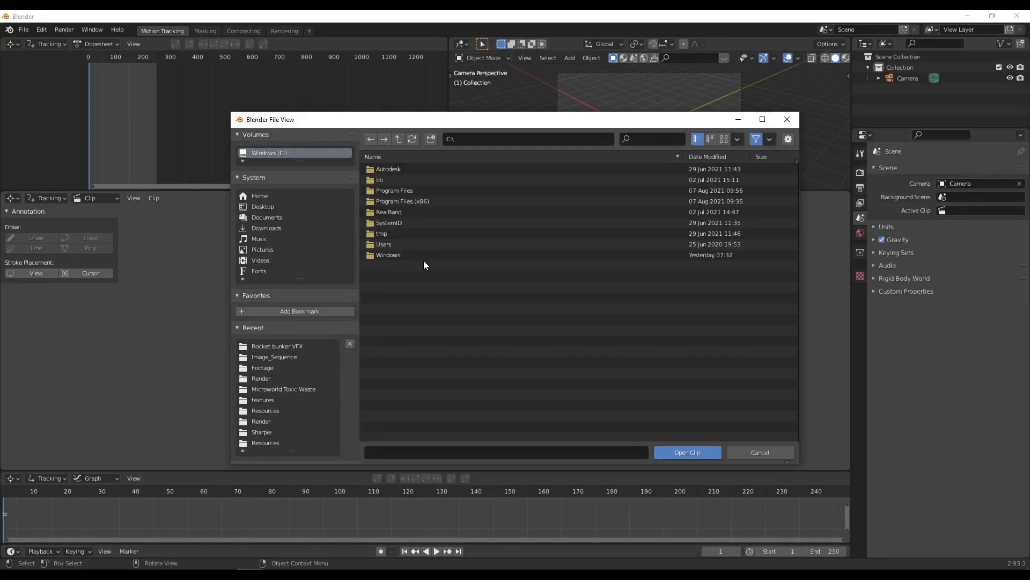
left_click(275, 217)
left_click(408, 201)
double_click(408, 201)
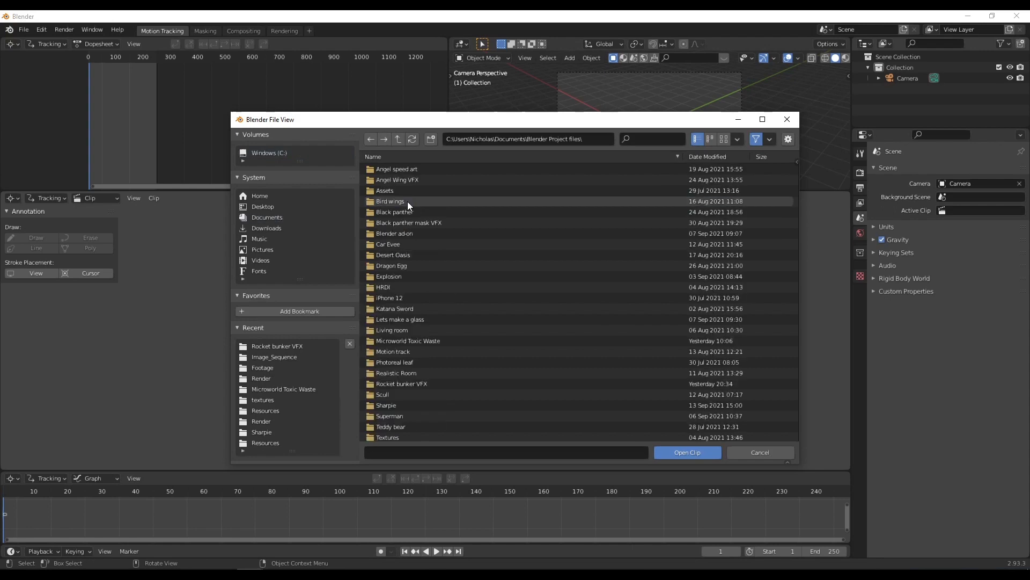
double_click(404, 383)
double_click(377, 169)
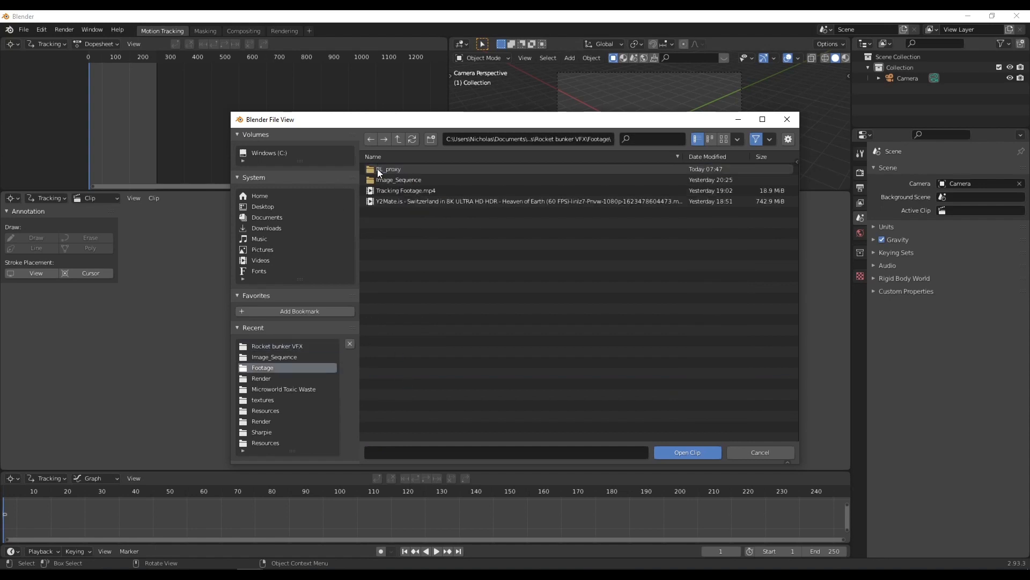
double_click(385, 179)
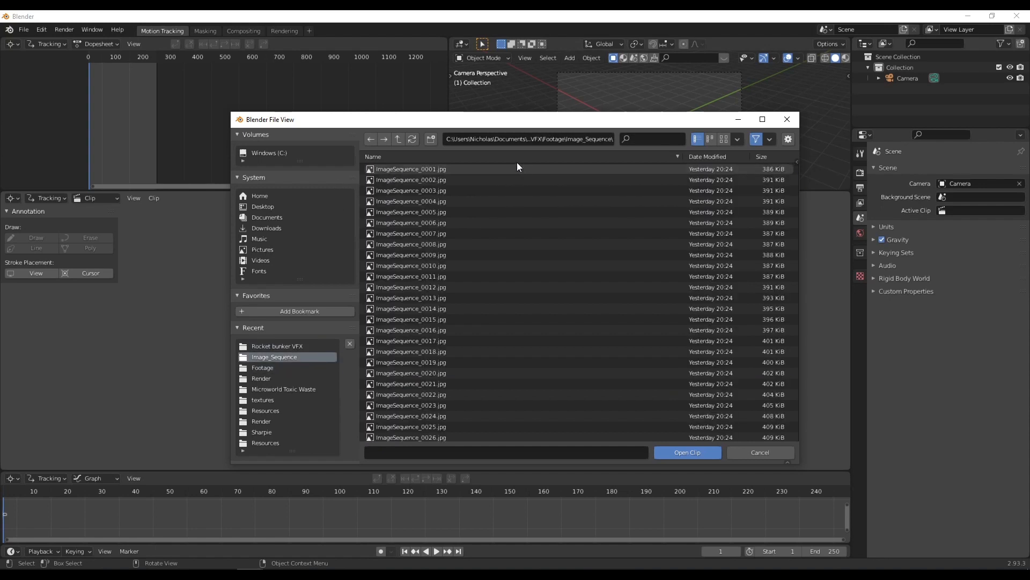
left_click(433, 169)
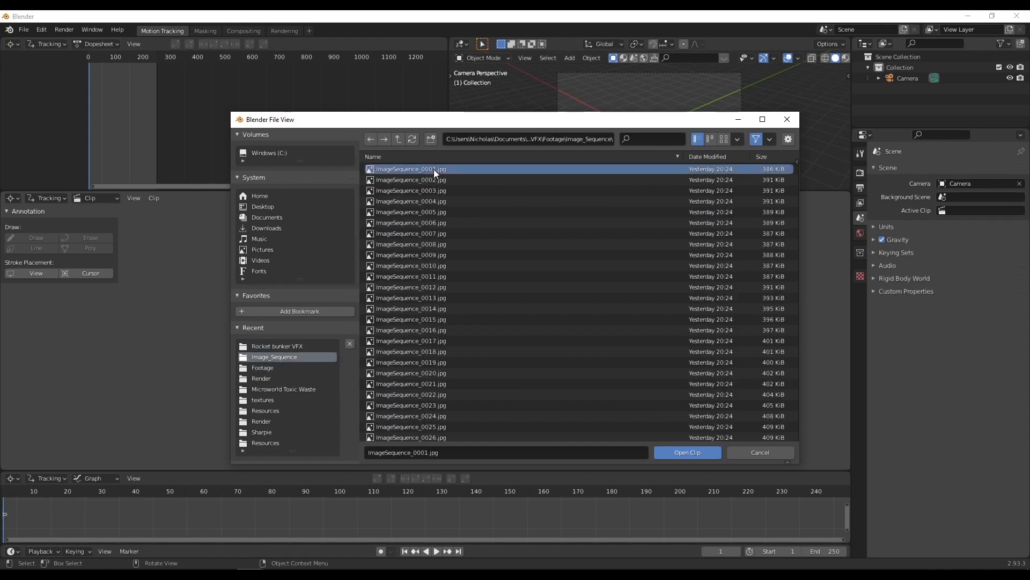
left_click(699, 457)
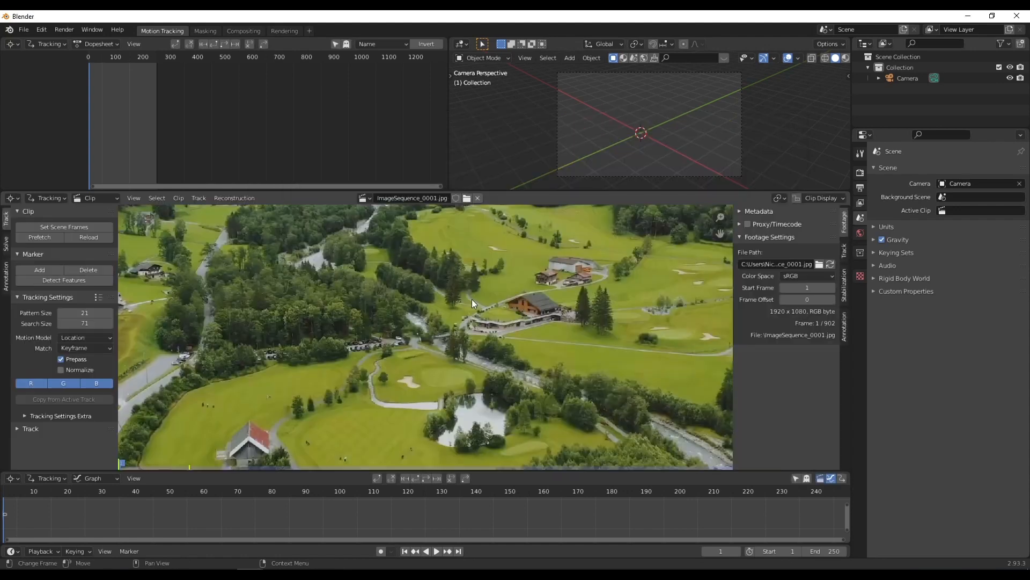
scroll(497, 291, "down", 4)
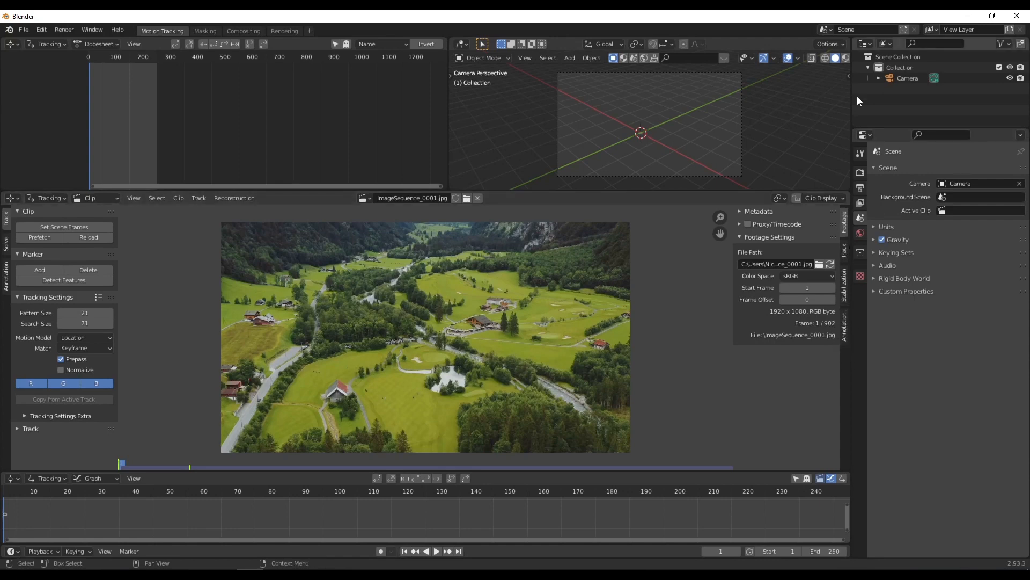
Turn on the Screencast Keys display in the 3D viewport
left_click(848, 77)
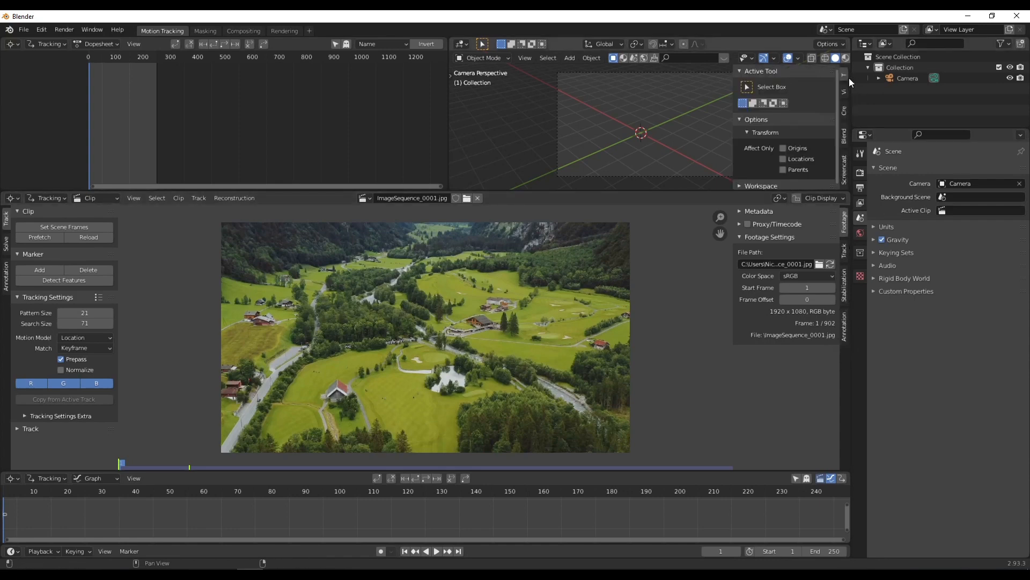
left_click(845, 172)
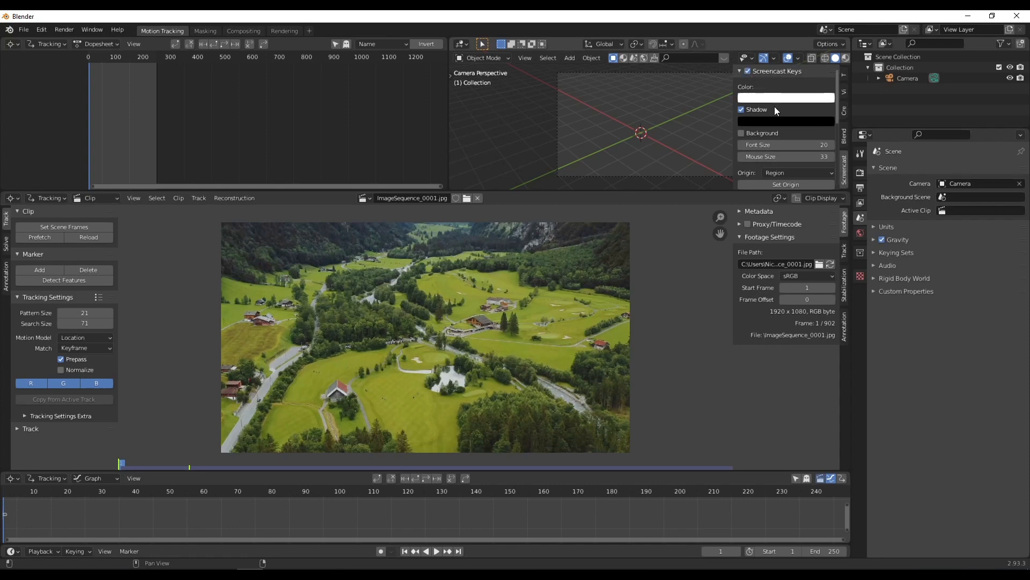
key("n")
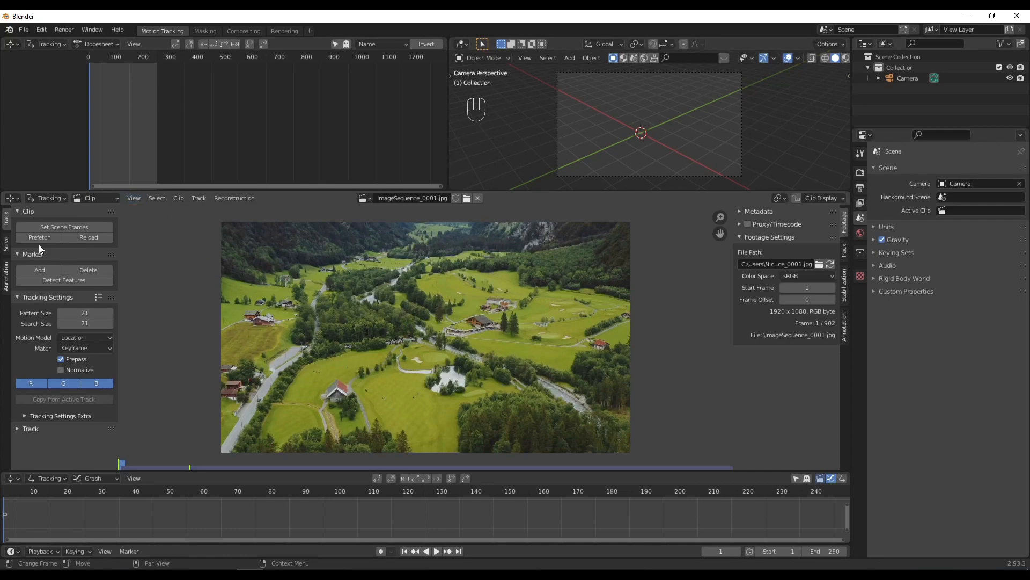
Match the scene frames to the clip and prefetch the footage for a short playback check from the first frame
left_click(62, 227)
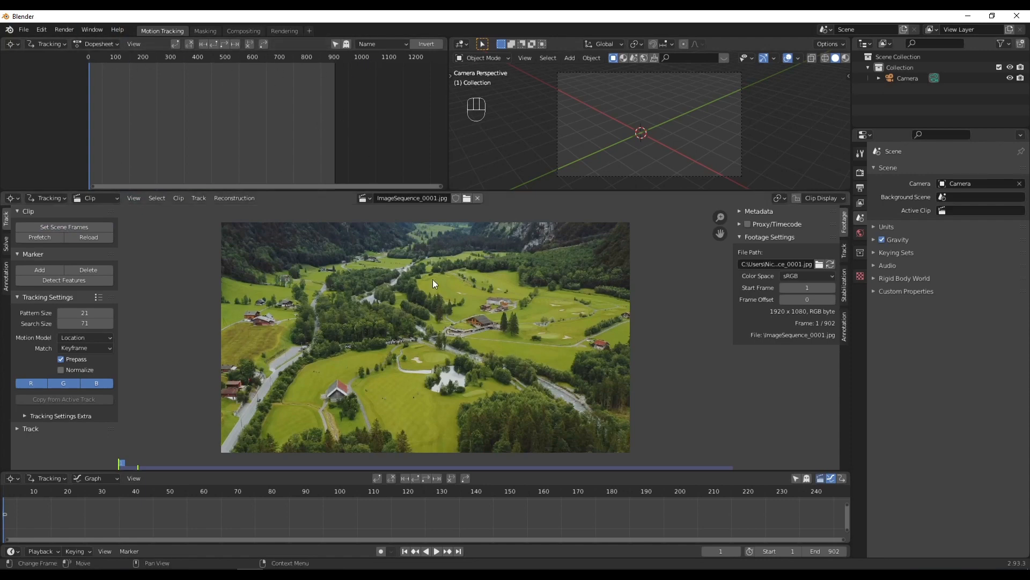
left_click(50, 238)
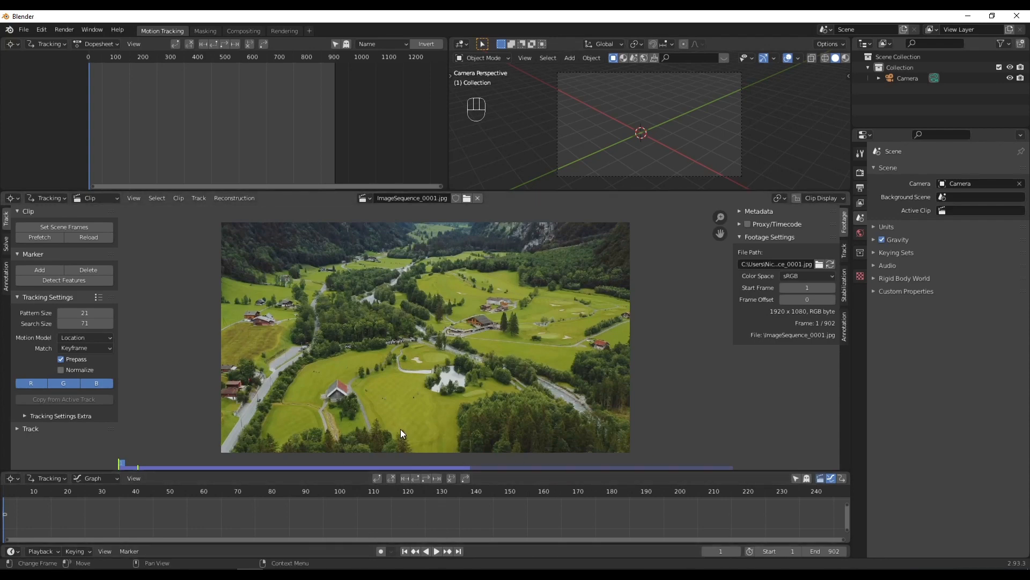
key("space")
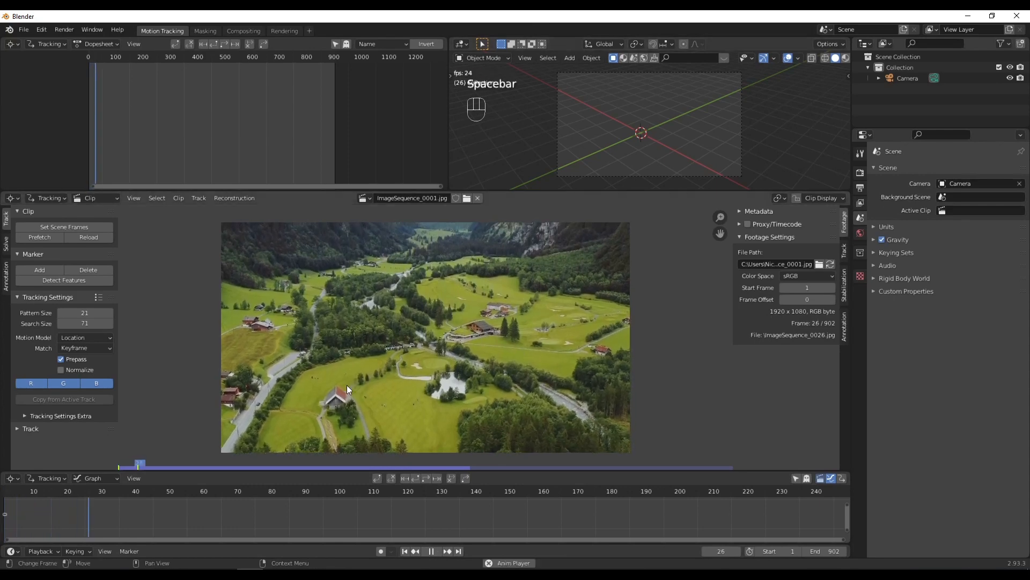
key("space")
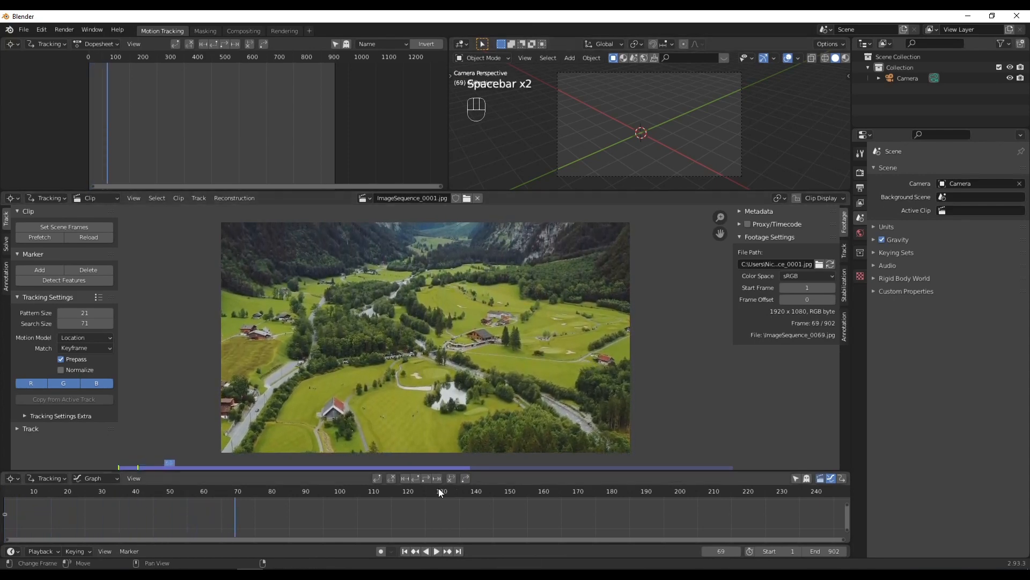
left_click(405, 551)
Set the scene's output frame rate to 60 fps
left_click(860, 173)
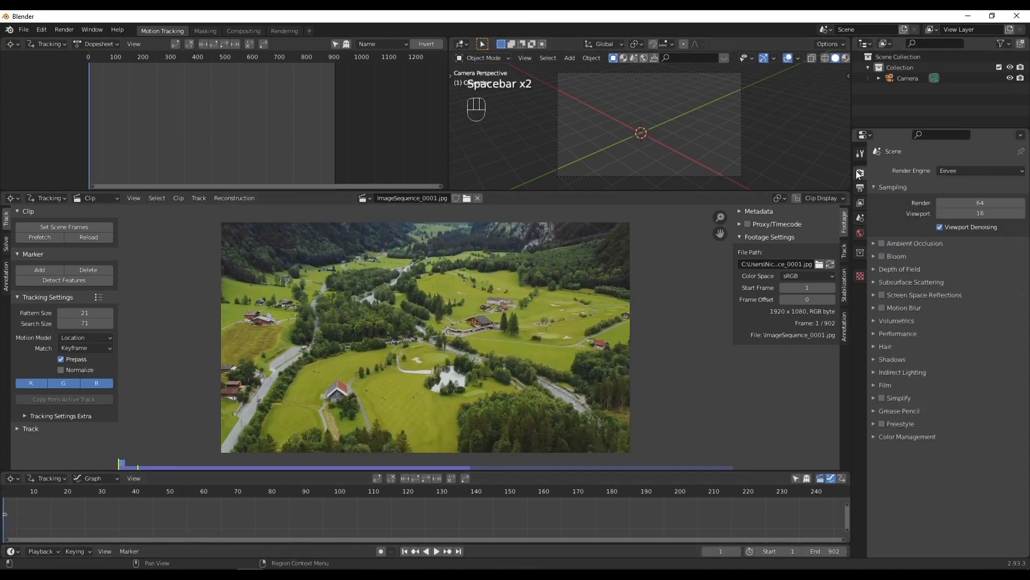
left_click(858, 190)
left_click(859, 173)
left_click(858, 188)
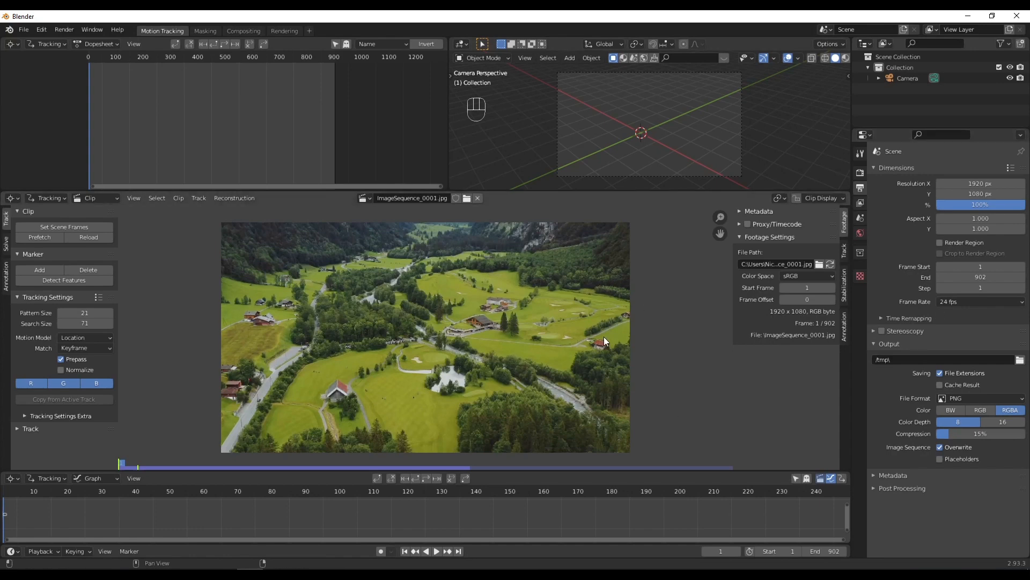
left_click(956, 303)
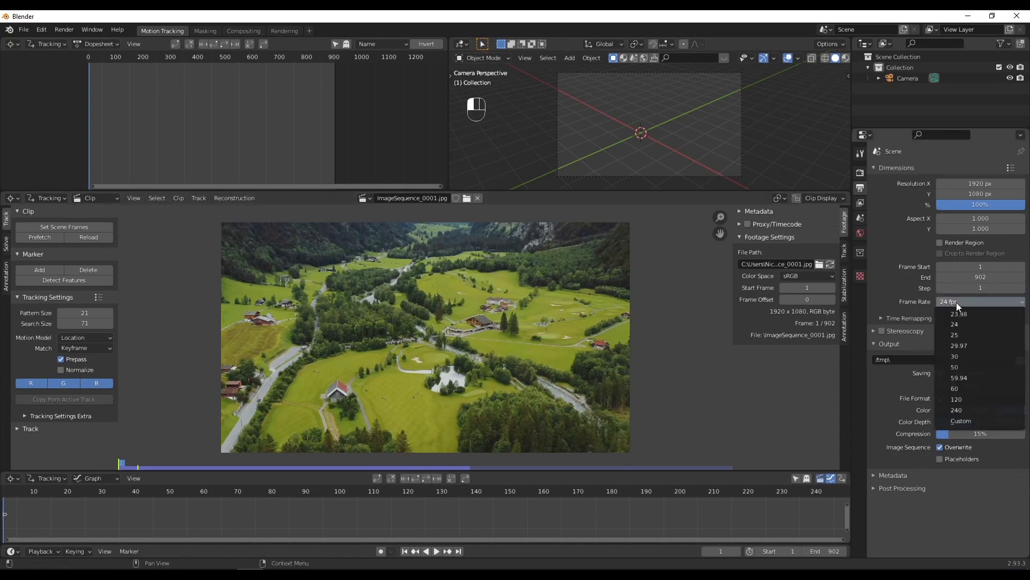
left_click(943, 386)
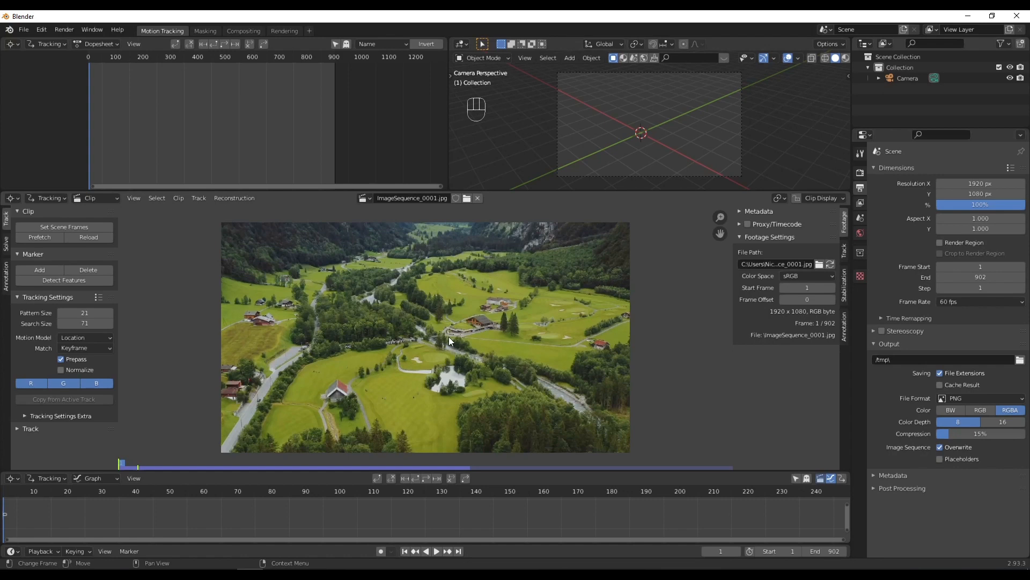
Preview the clip's playback speed at the 60 fps frame rate and return to the first frame
key("space")
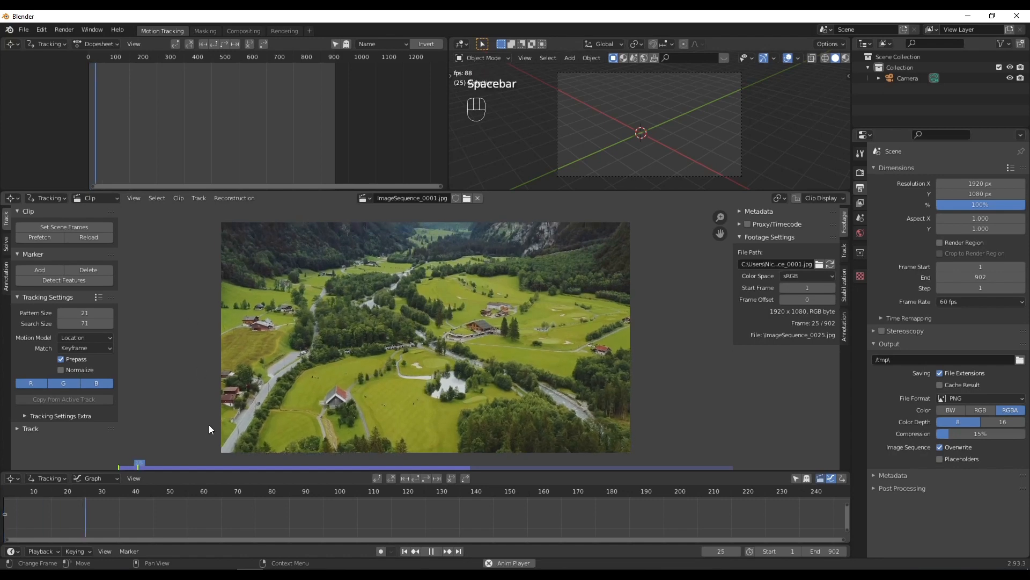
key("space")
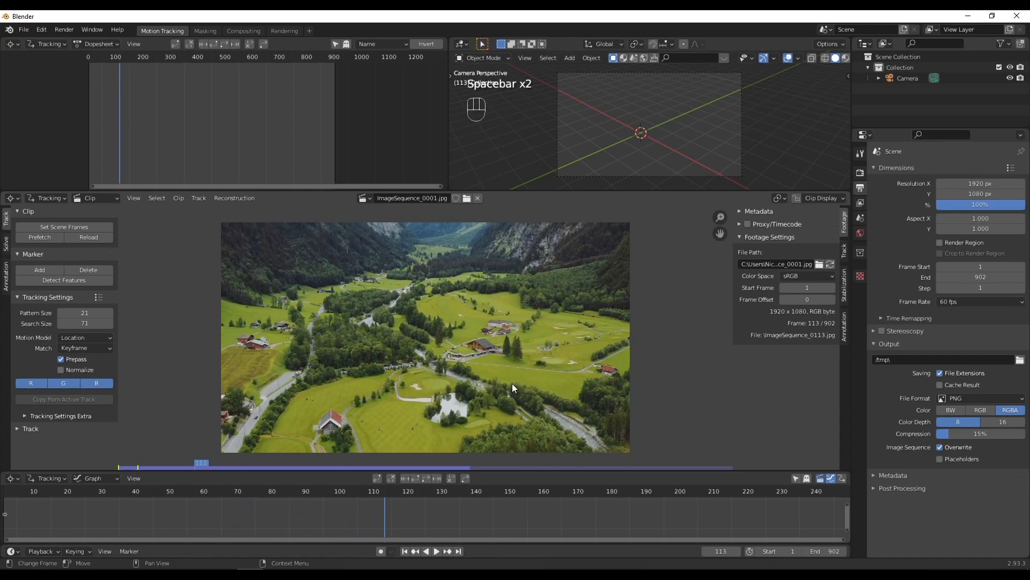
left_click(406, 551)
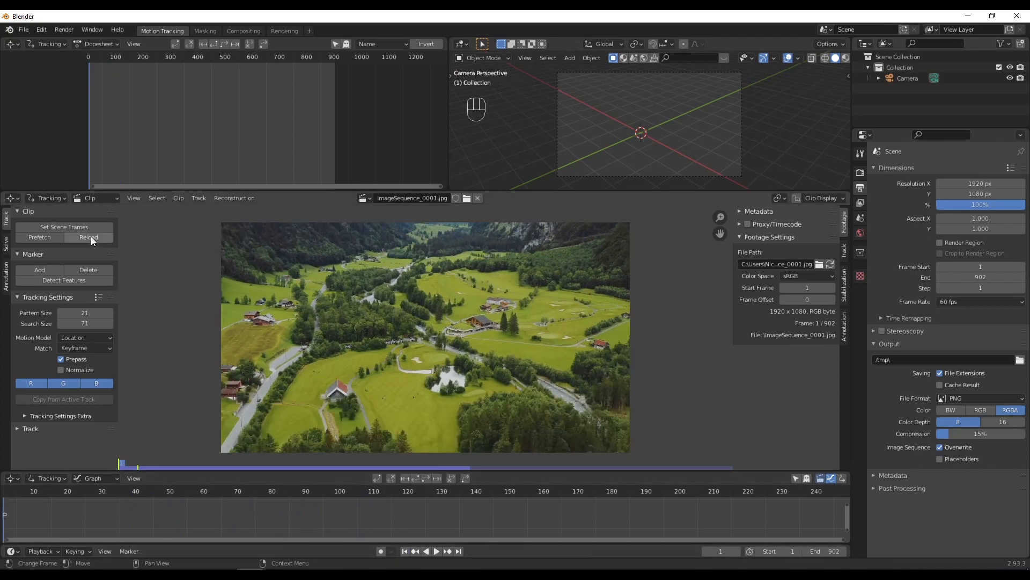
Detect features across the whole first frame and set the detection distance to 80
left_click(63, 279)
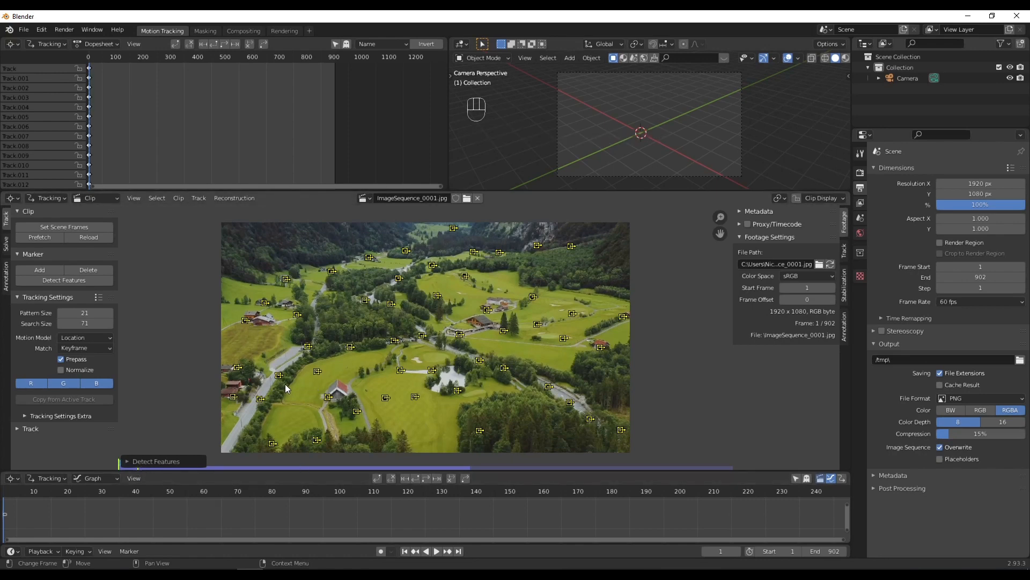
left_click(128, 462)
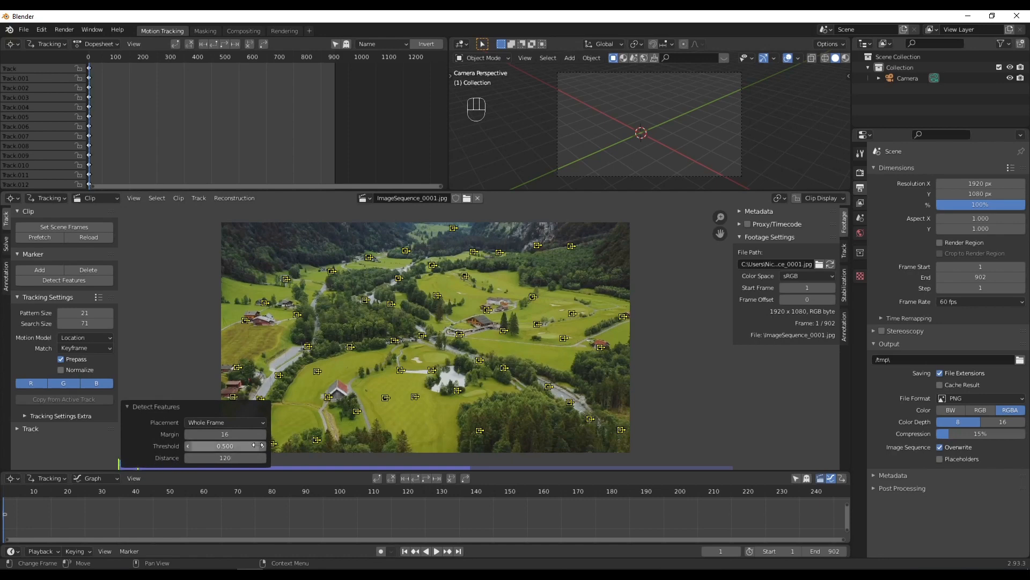
left_click(226, 457)
type("80")
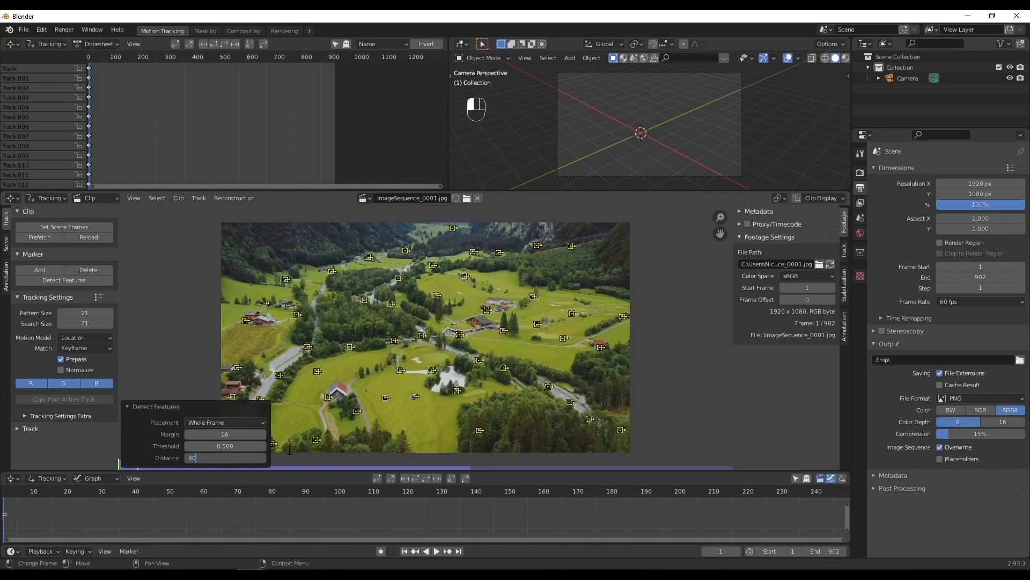
key("Tab")
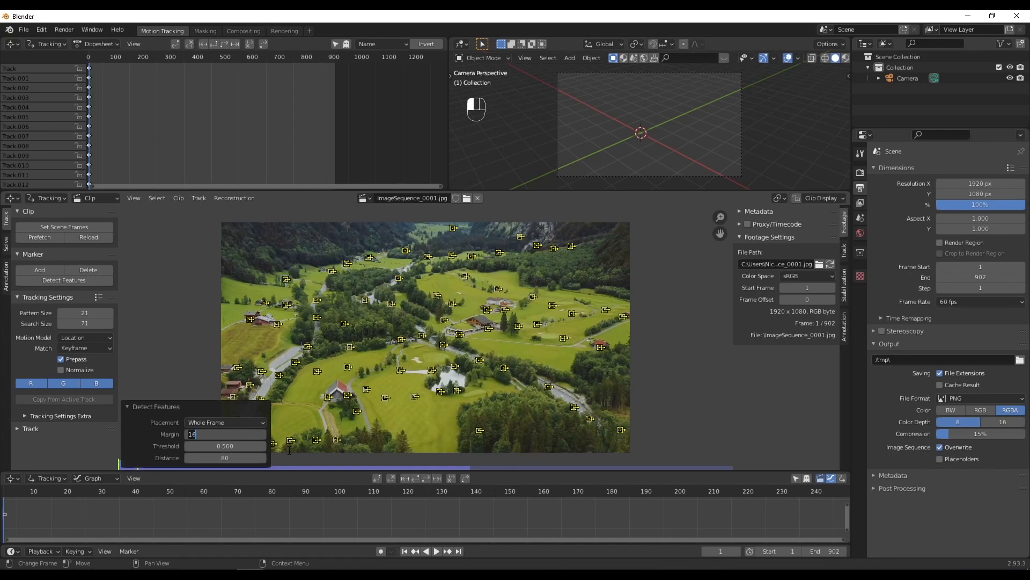
Make the detected tracking markers denser by setting the feature detection distance to 50
left_click_drag(261, 458, 232, 458)
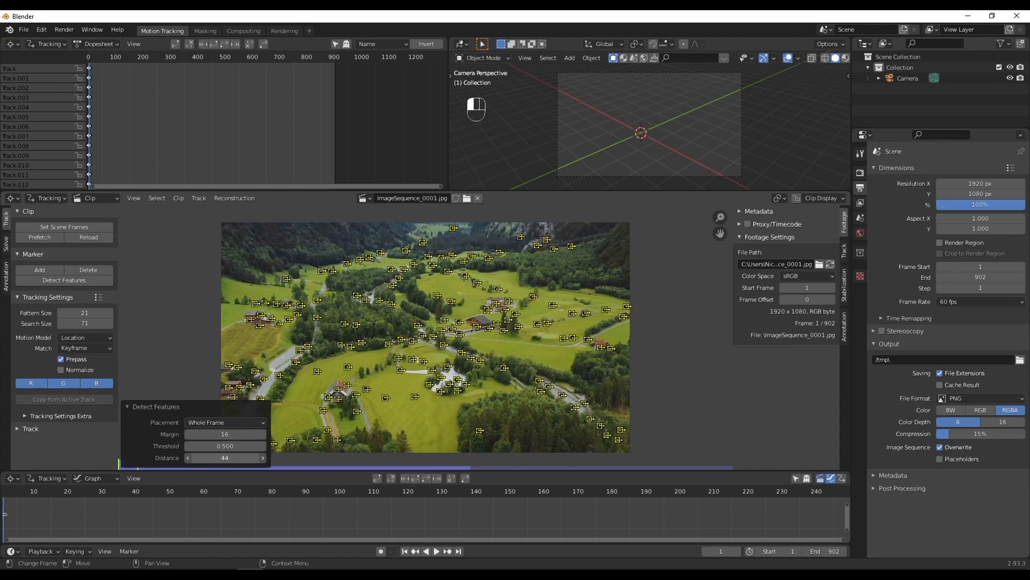
left_click(232, 457)
type("47")
type("50")
key("Tab")
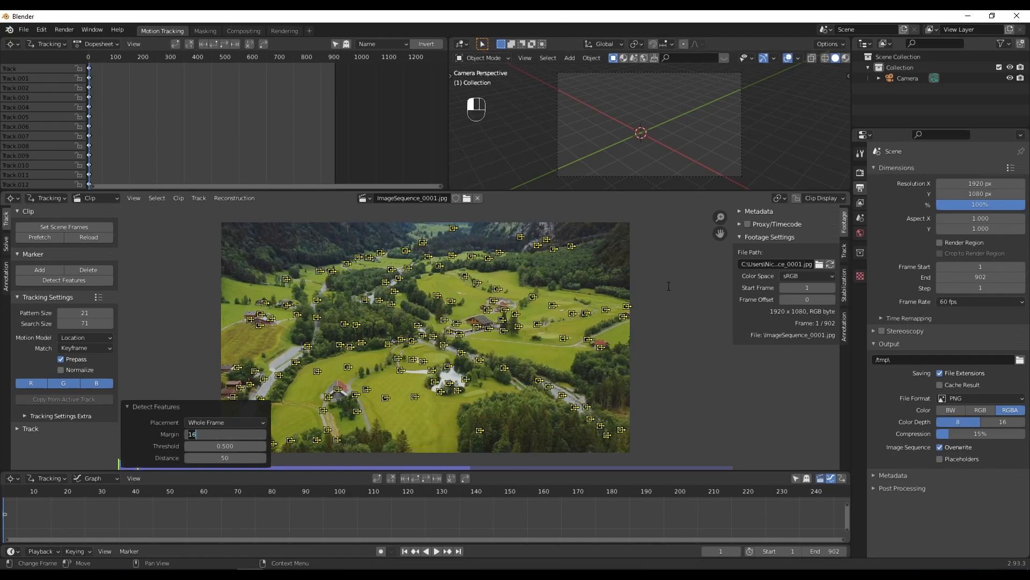
type("5")
left_click(652, 281)
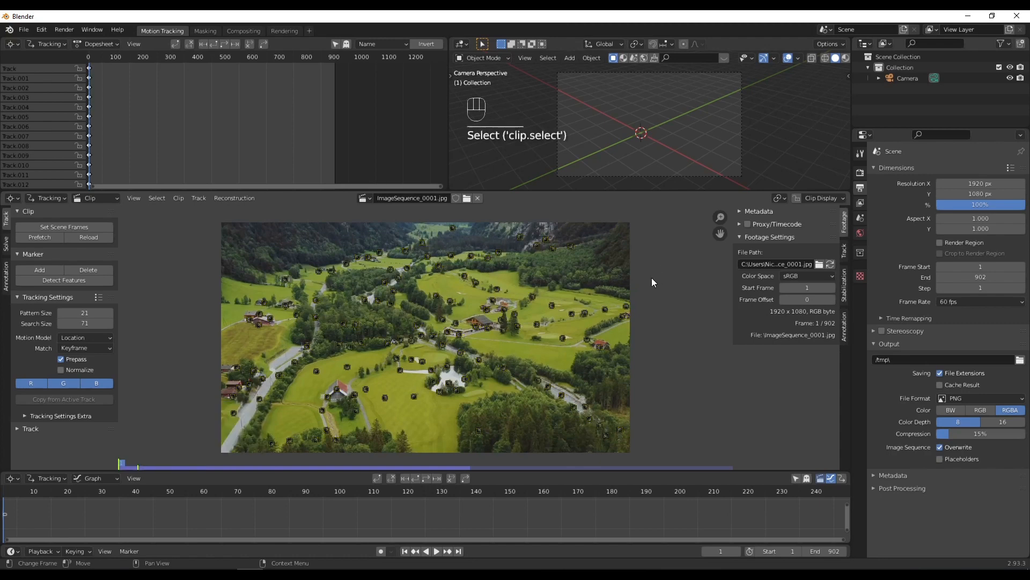
Select all tracking markers and scale them up by about 1.138
key("a")
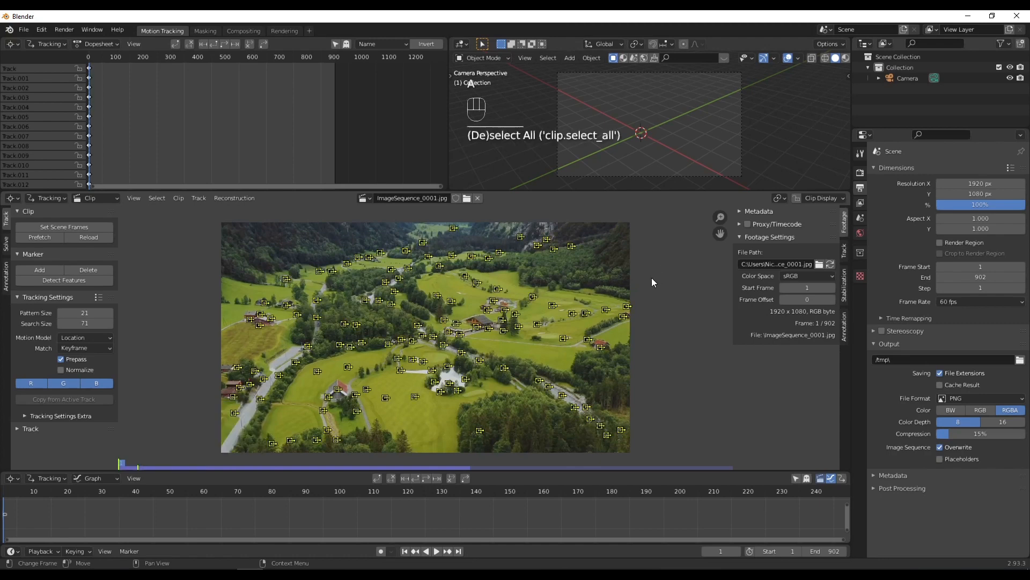
key("s")
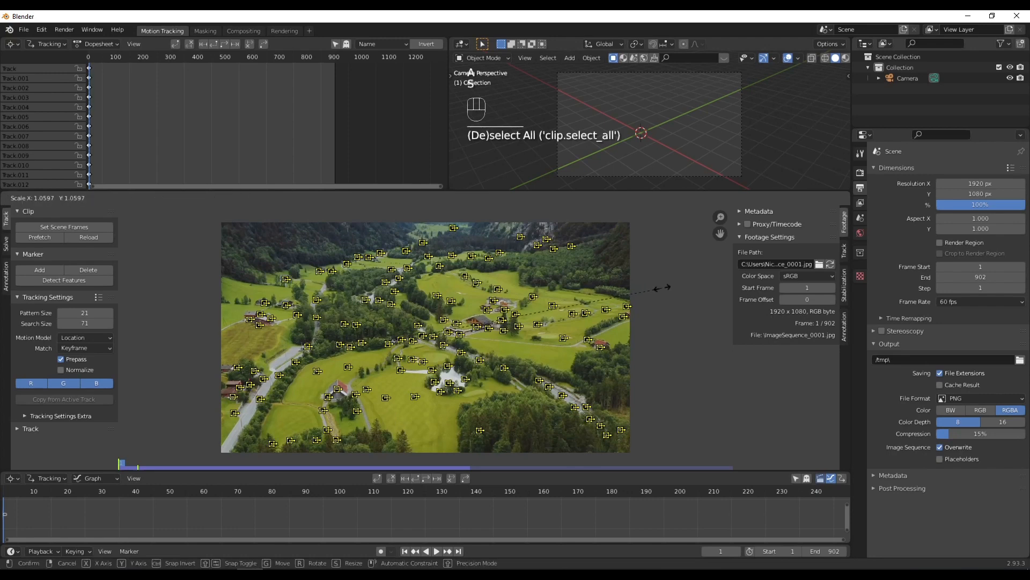
left_click(677, 284)
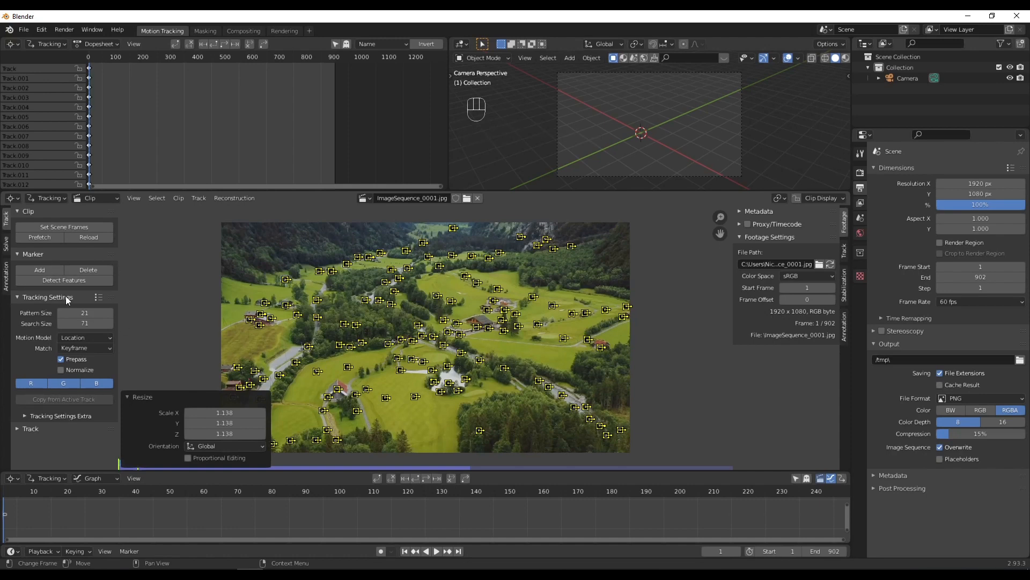
Set the tracking motion model to Location, Rotation & Scale and enable Normalize
left_click(110, 339)
left_click(73, 335)
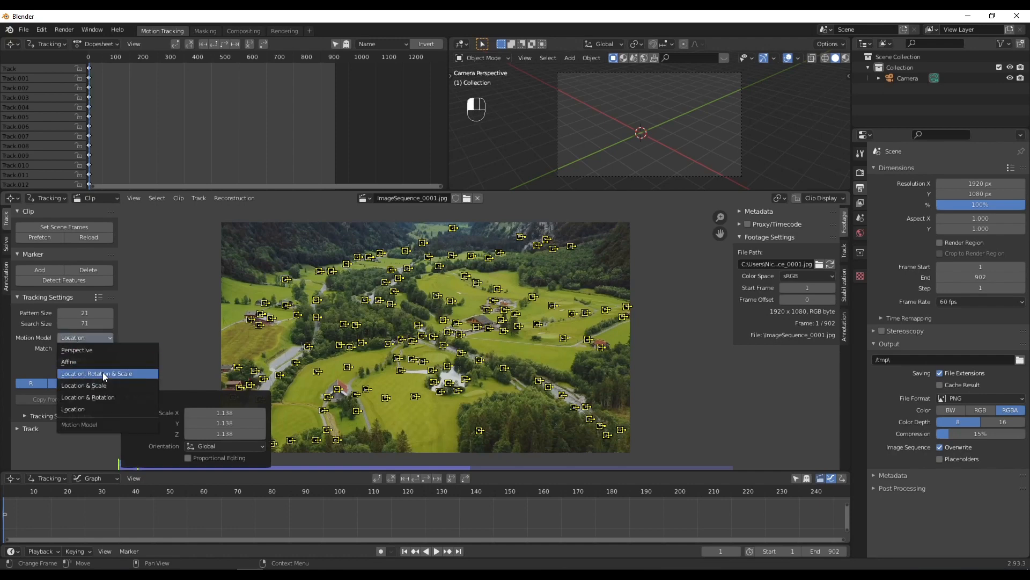
left_click(121, 375)
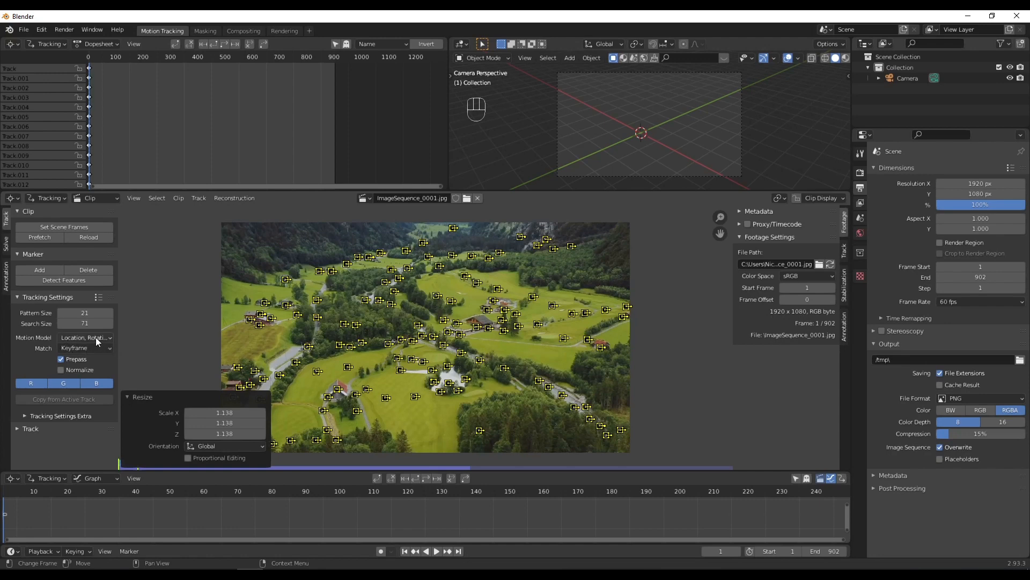
left_click(85, 348)
left_click(85, 348)
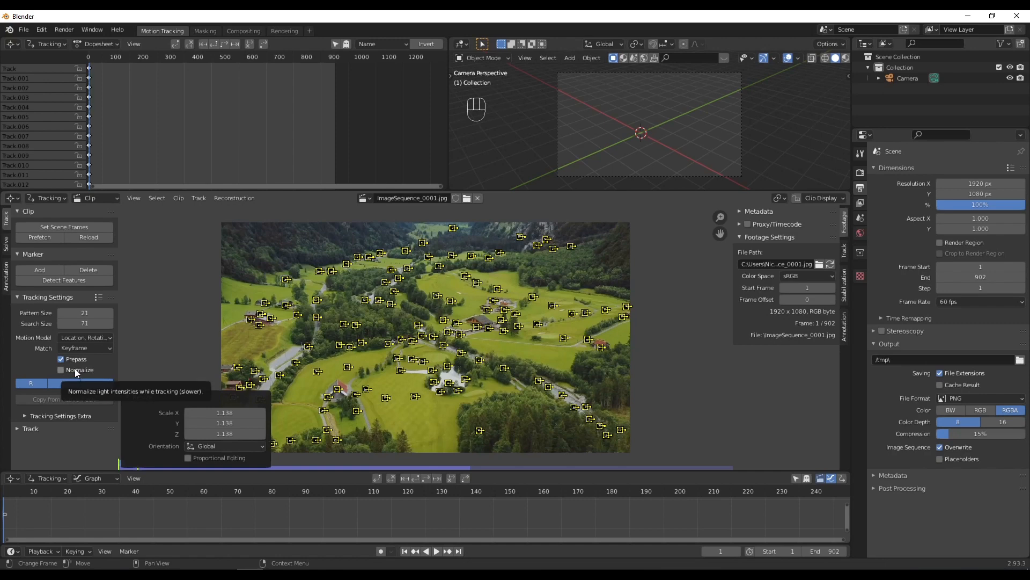
left_click(60, 369)
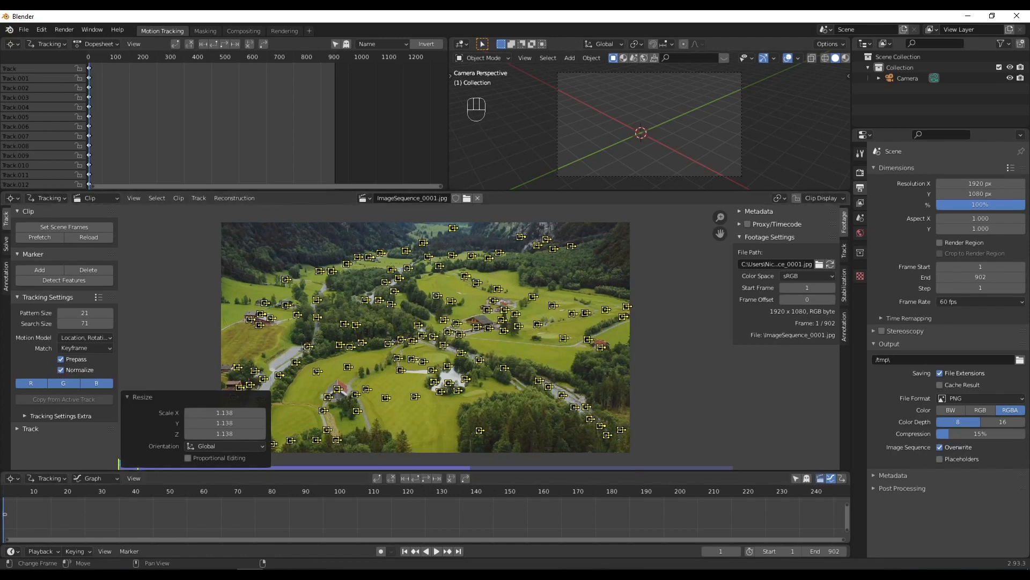
Track all the markers forward to frame 902 and show the full frame range in the motion graph
left_click(426, 478)
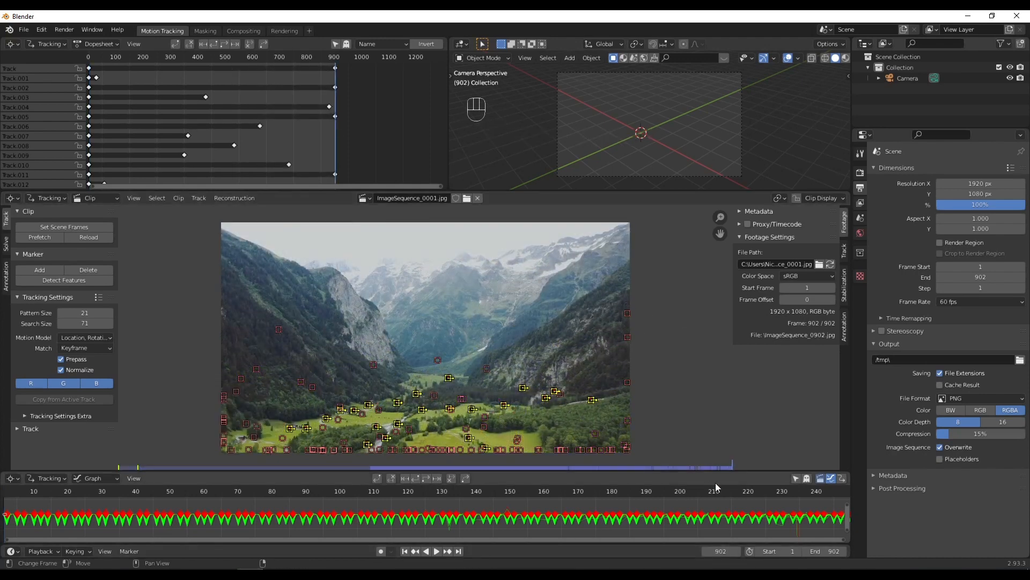
left_click_drag(514, 489, 370, 490)
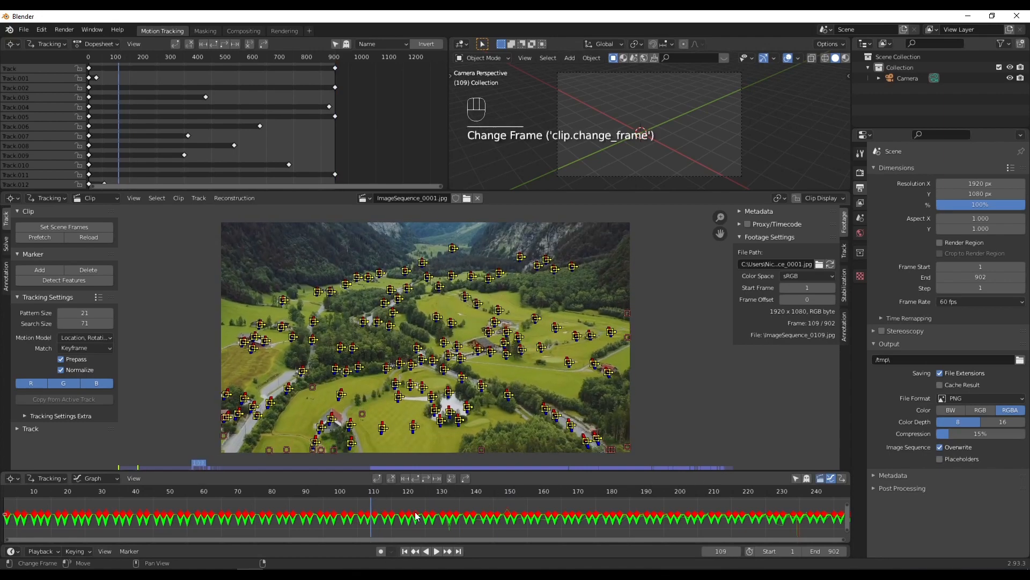
scroll(418, 517, "down", 3)
scroll(418, 517, "down", 8)
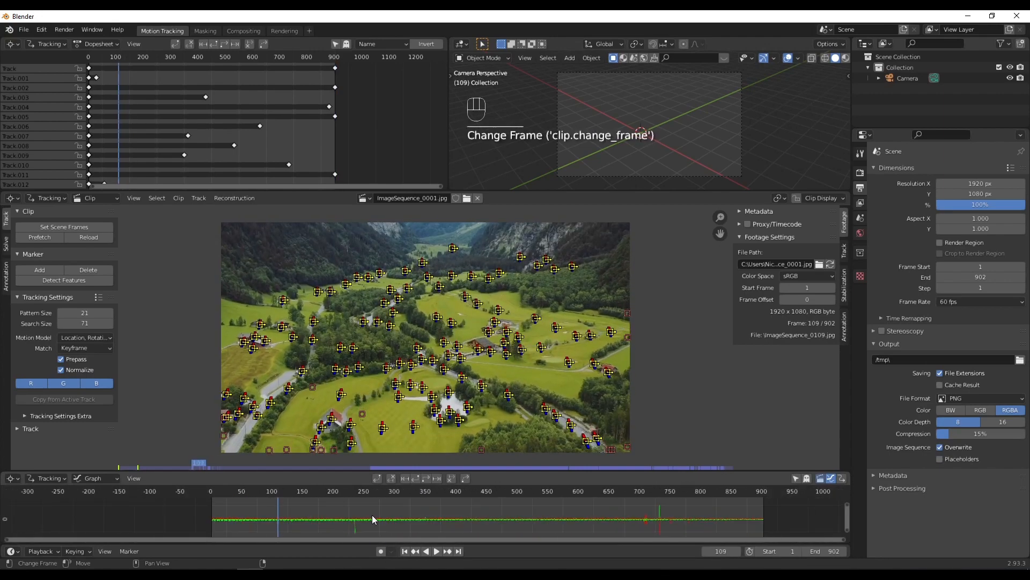
Scrub through the footage to examine how well the markers hold across the sequence
left_click_drag(210, 490, 663, 474)
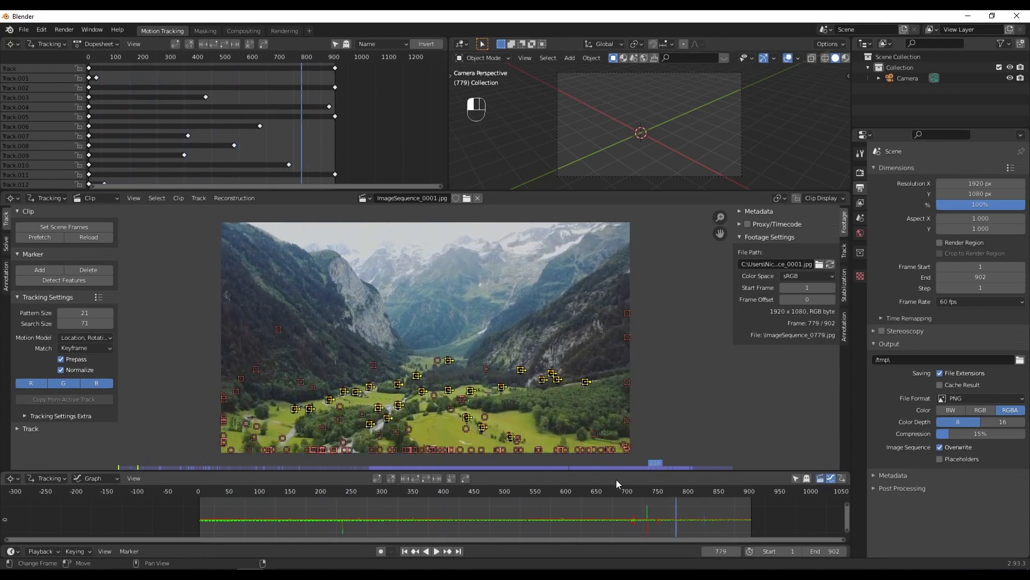
left_click(344, 484)
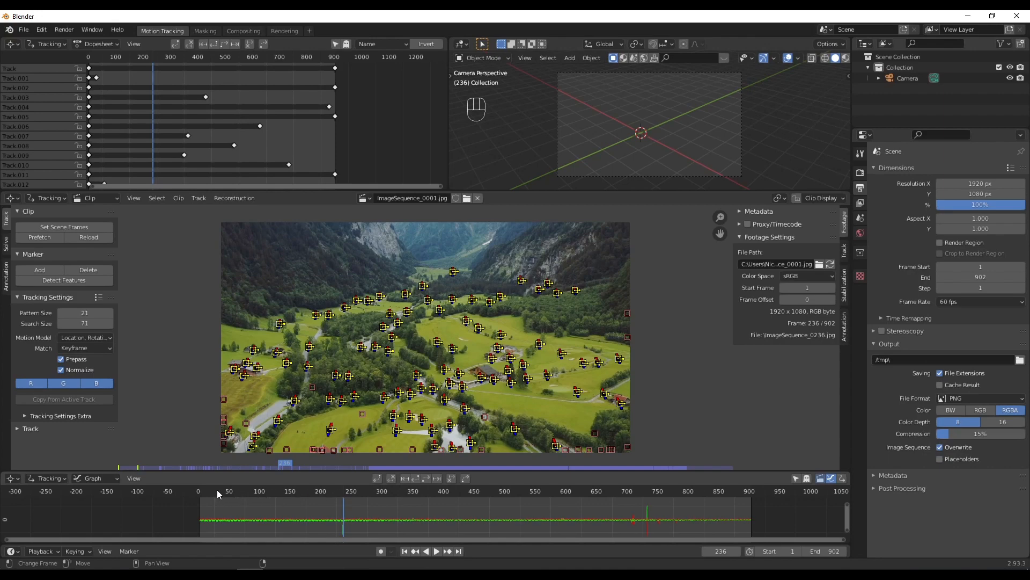
left_click_drag(217, 490, 733, 490)
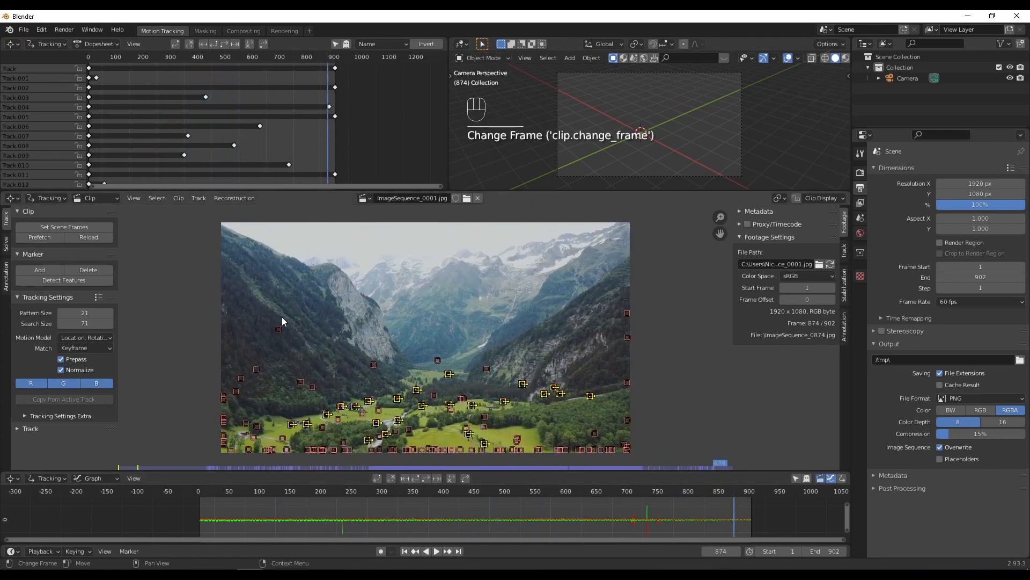
mouse_move(736, 489)
left_mouse_down()
mouse_move(752, 493)
mouse_move(743, 490)
left_mouse_up()
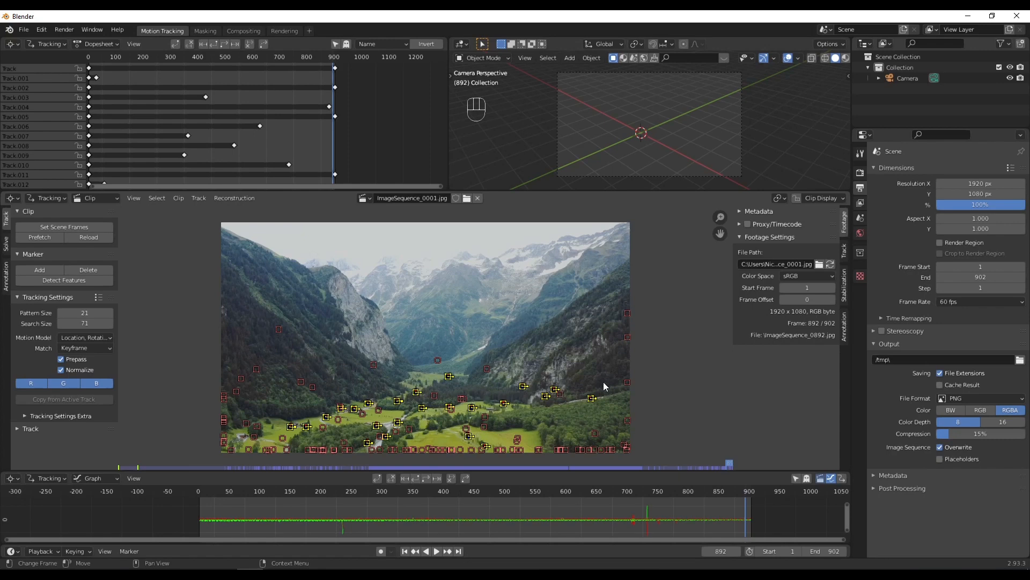
left_click_drag(738, 491, 725, 490)
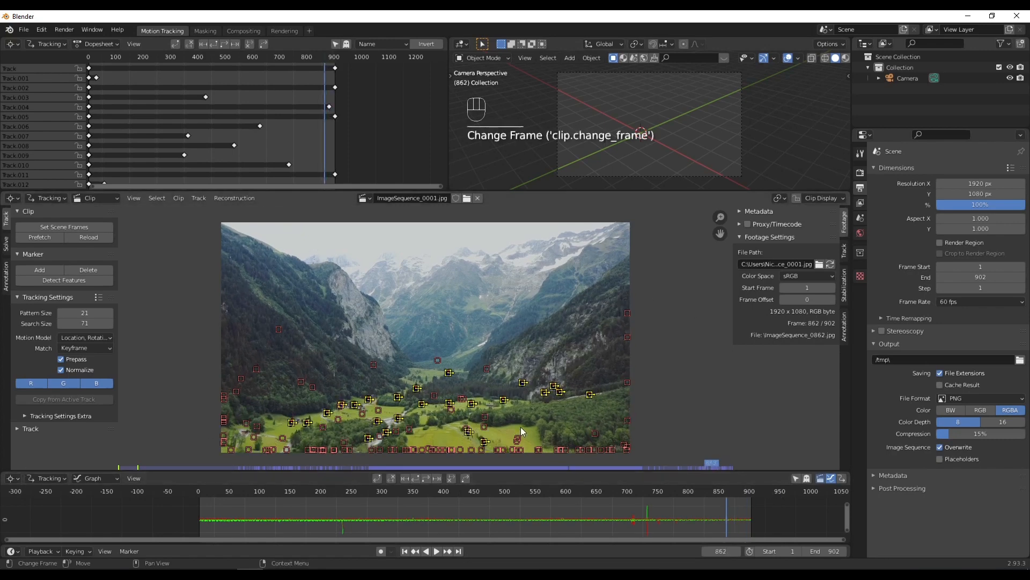
left_click_drag(733, 492, 577, 494)
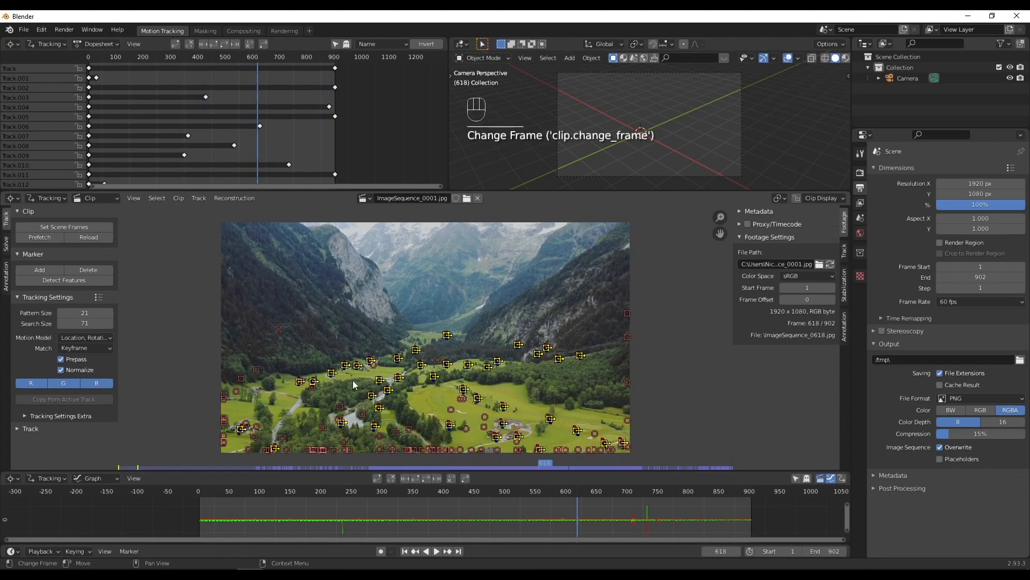
left_click_drag(579, 493, 565, 526)
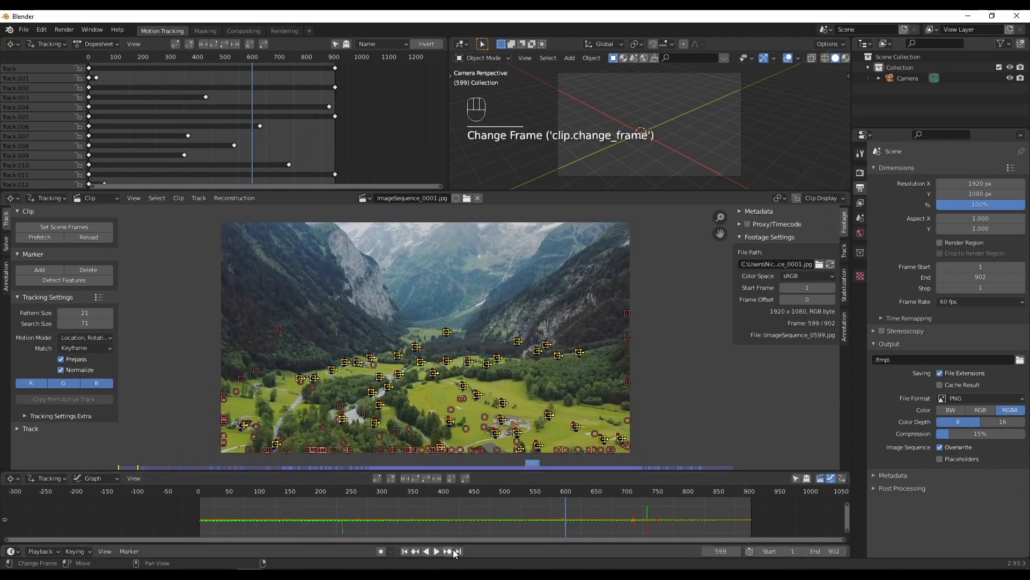
Go to the last frame, 902, and deselect all the tracking markers
left_click(458, 551)
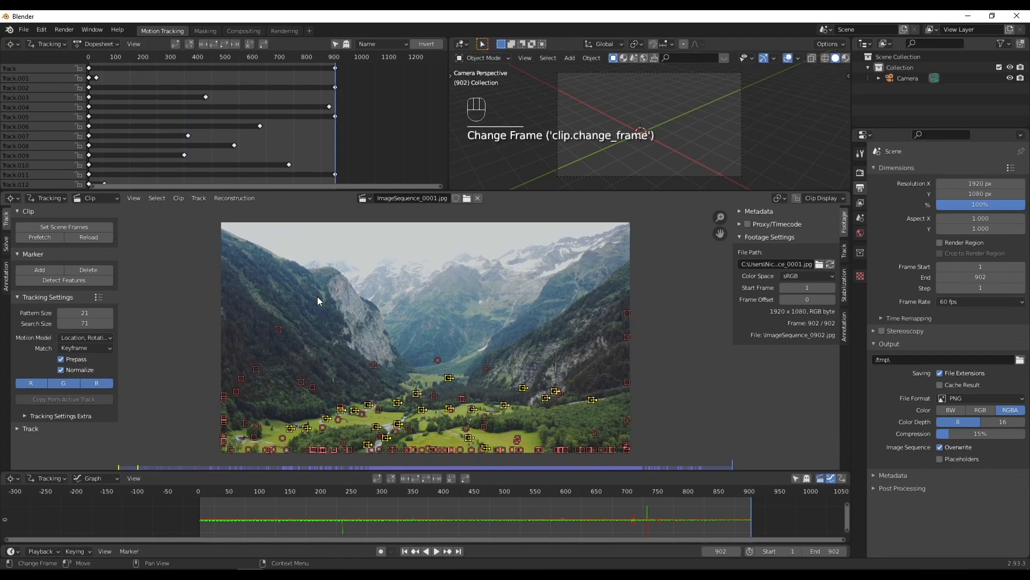
key("c")
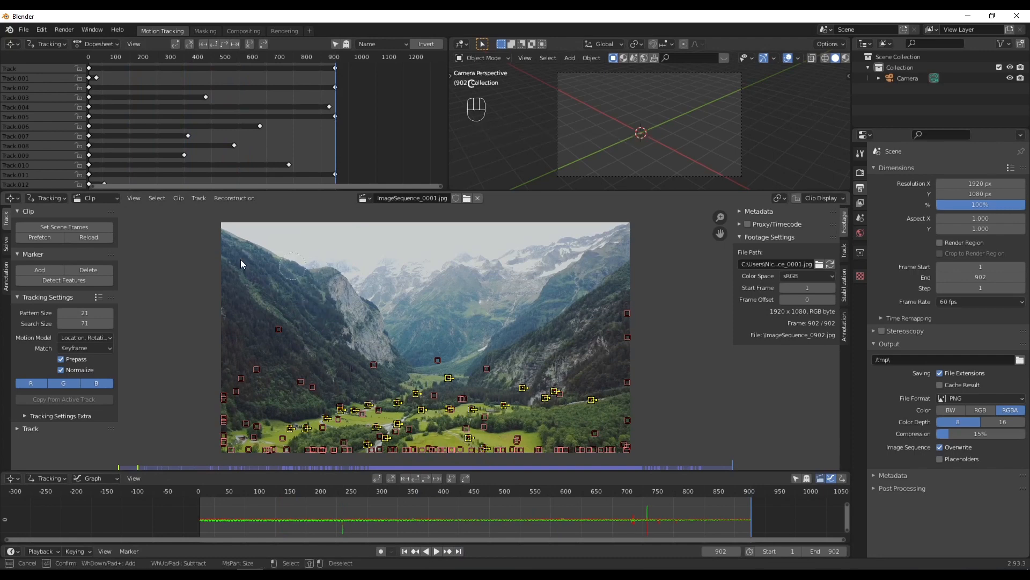
right_click(302, 275)
left_click(304, 275)
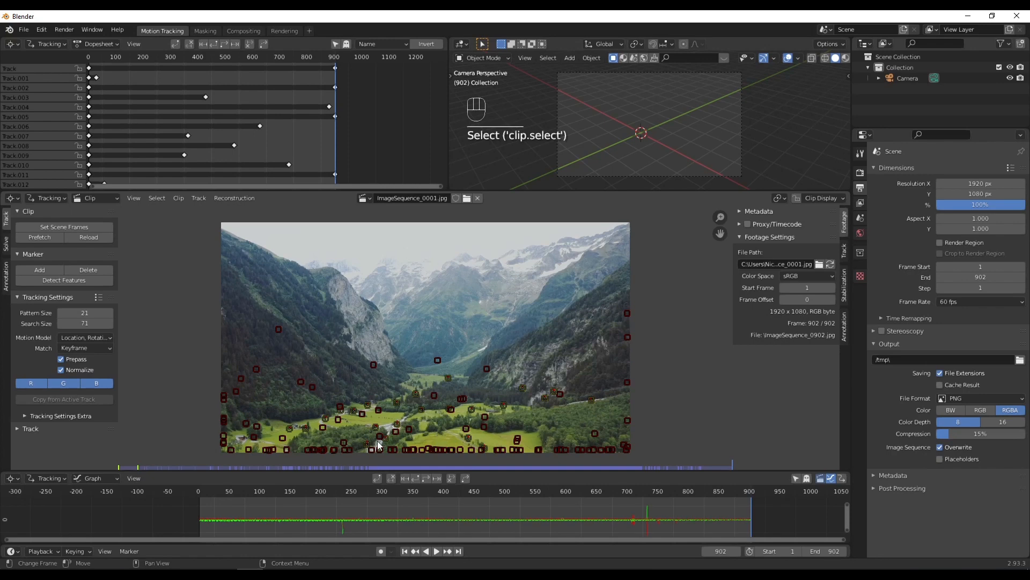
Circle-select the lost tracks along the sides and bottom edge of the footage and delete them
key("c")
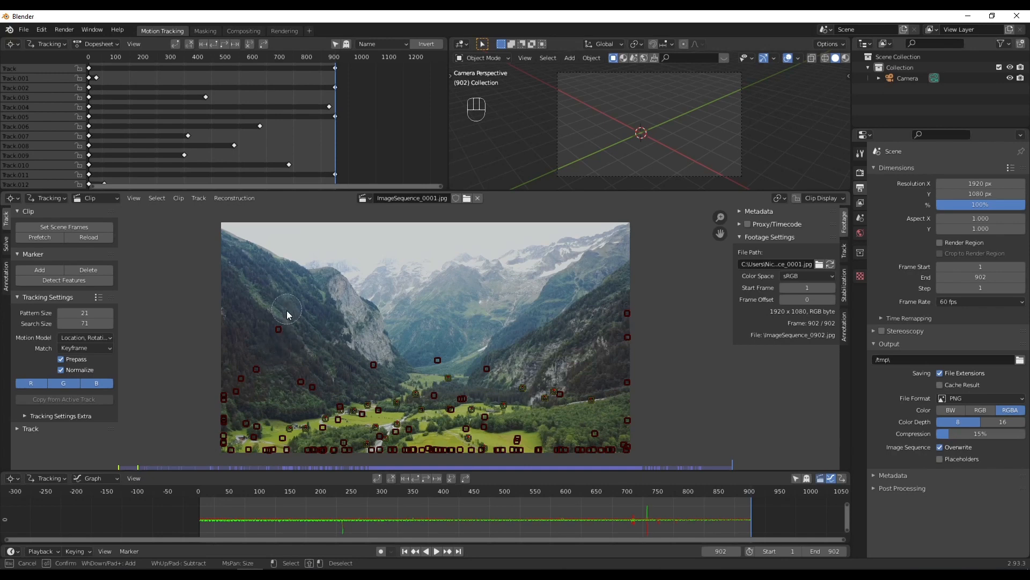
mouse_move(257, 402)
left_mouse_down()
mouse_move(248, 375)
mouse_move(227, 434)
mouse_move(234, 453)
left_mouse_up()
left_click_drag(324, 445, 335, 449)
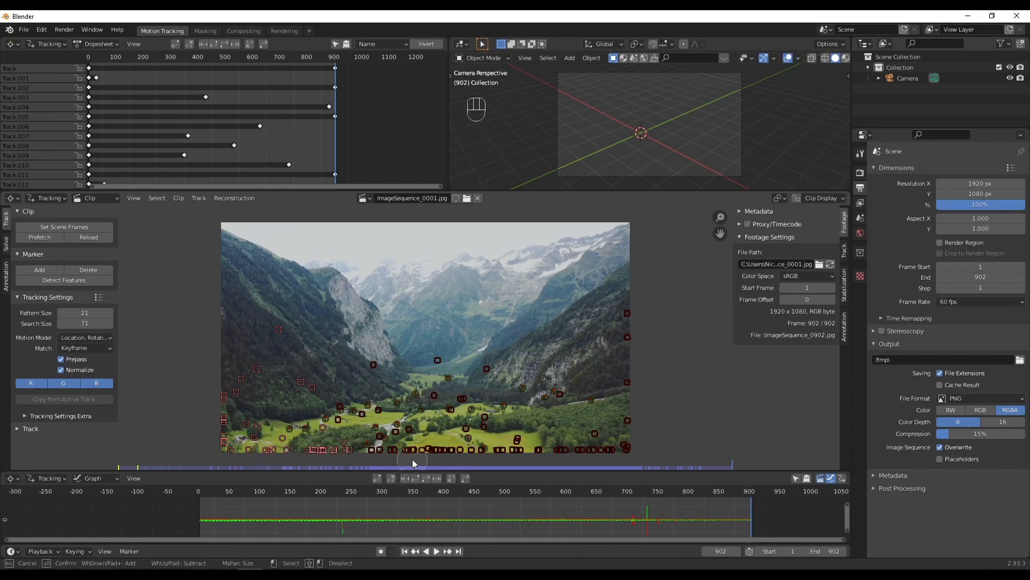
left_click_drag(407, 448, 444, 458)
mouse_move(528, 451)
left_mouse_down()
mouse_move(624, 433)
mouse_move(646, 290)
mouse_move(636, 314)
left_mouse_up()
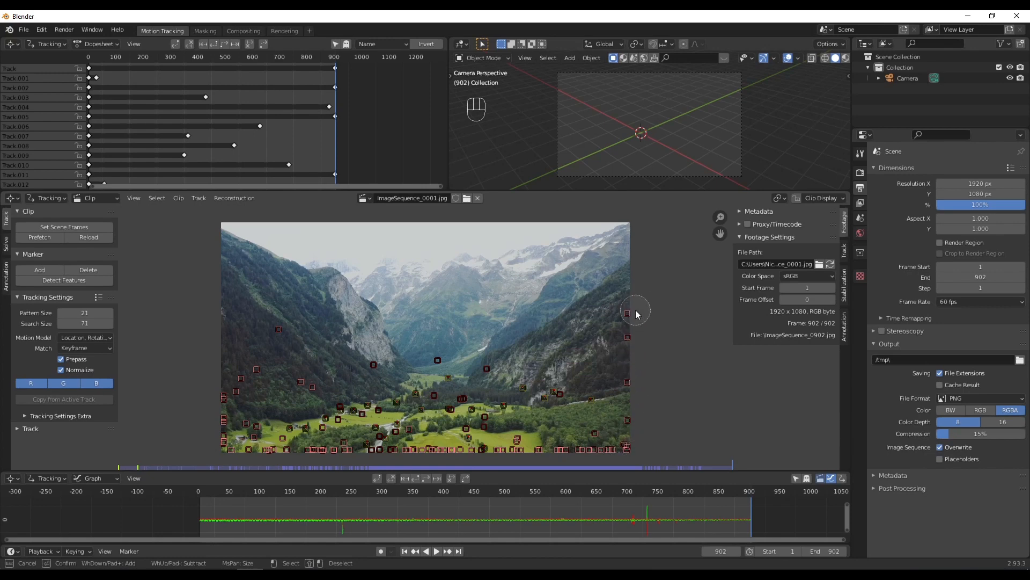
right_click(523, 263)
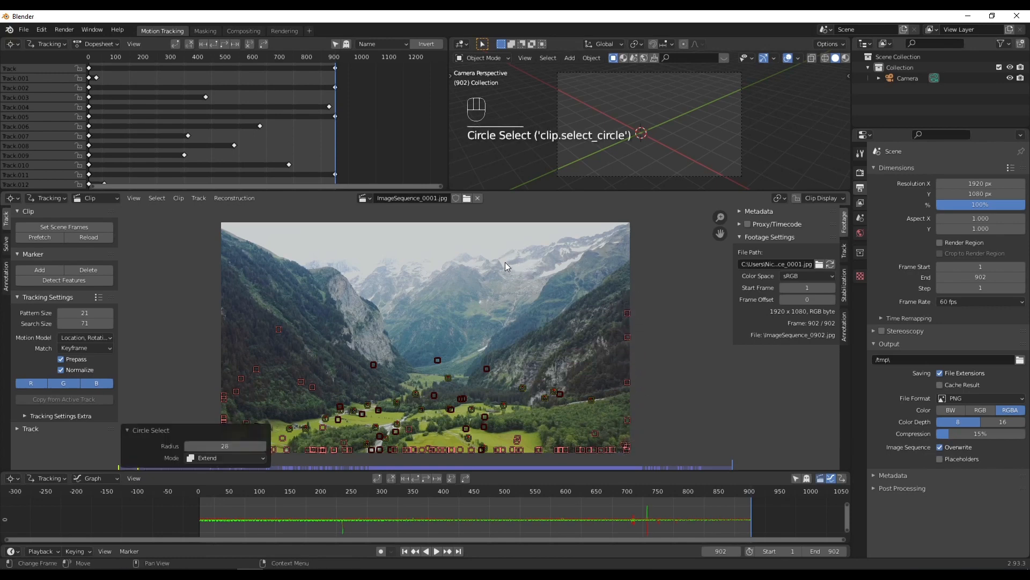
key("x")
left_click(501, 268)
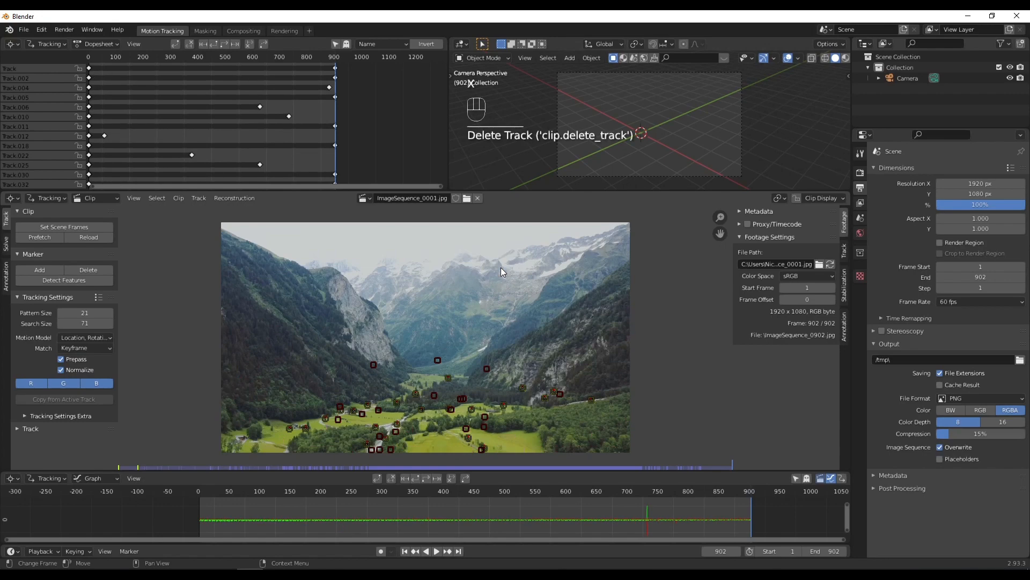
Circle-select the remaining lost tracks in the middle of the valley and delete them, keeping only tracks that reach frame 902
scroll(340, 417, "up", 4)
middle_click_drag(340, 417, 449, 304)
scroll(461, 248, "down", 3)
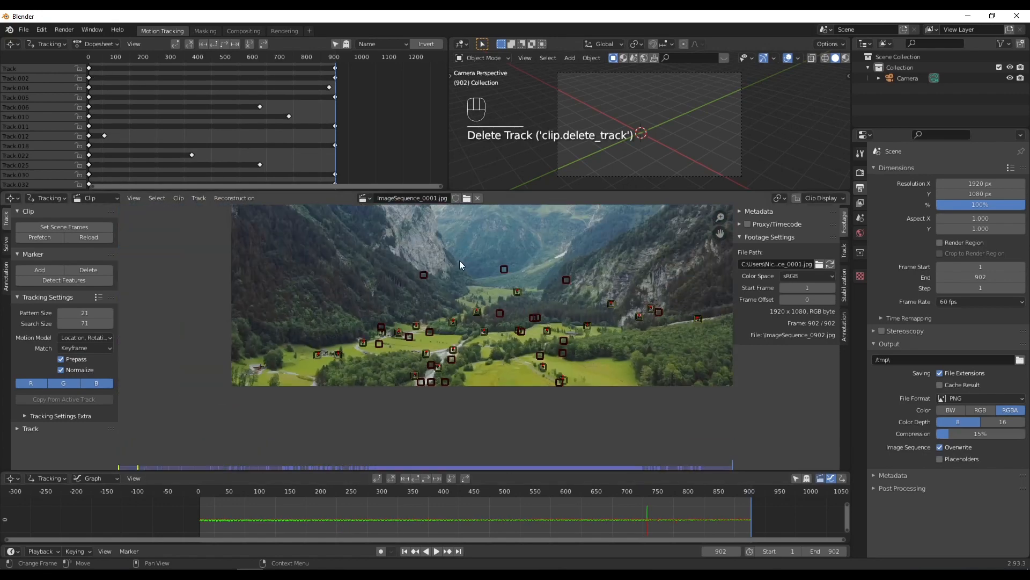
scroll(426, 338, "up", 1)
key("c")
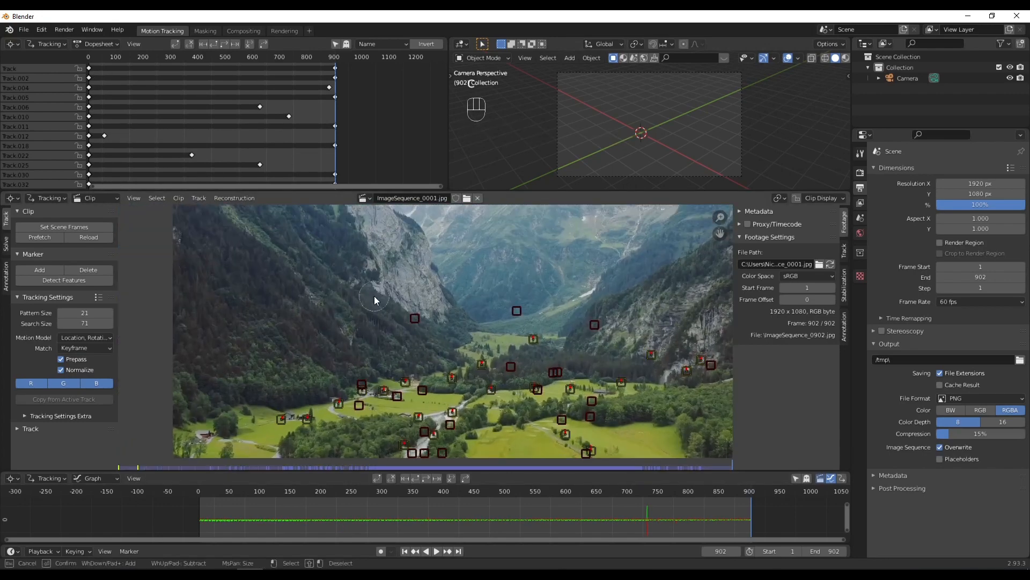
left_click(417, 317)
left_click(516, 311)
left_click(444, 451)
left_click(428, 454)
left_click(418, 454)
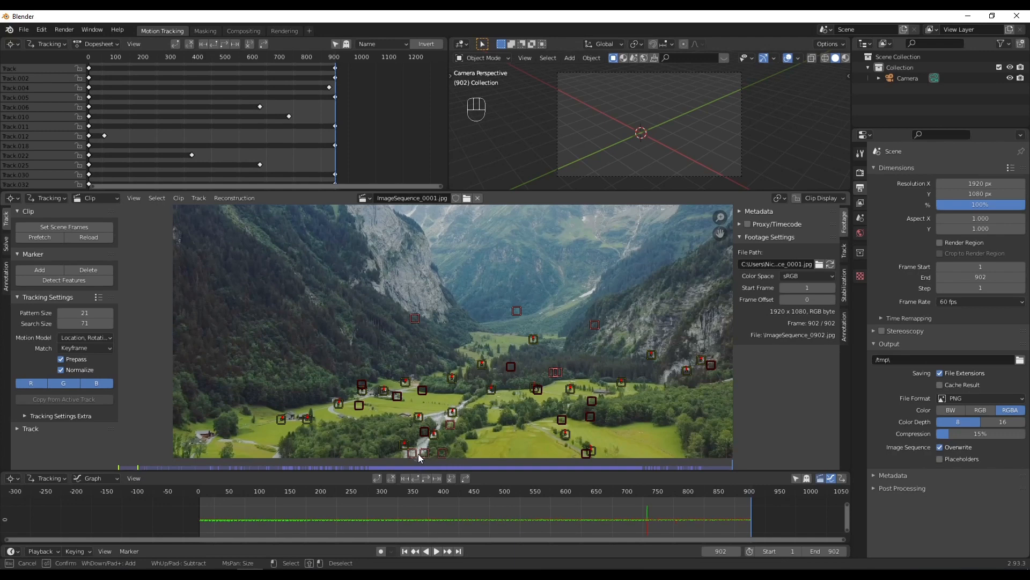
left_click(423, 432)
left_click(422, 390)
left_click(397, 396)
left_click(361, 382)
left_click(511, 367)
left_click(537, 389)
left_click(562, 420)
left_click(590, 417)
left_click(592, 400)
left_click(586, 452)
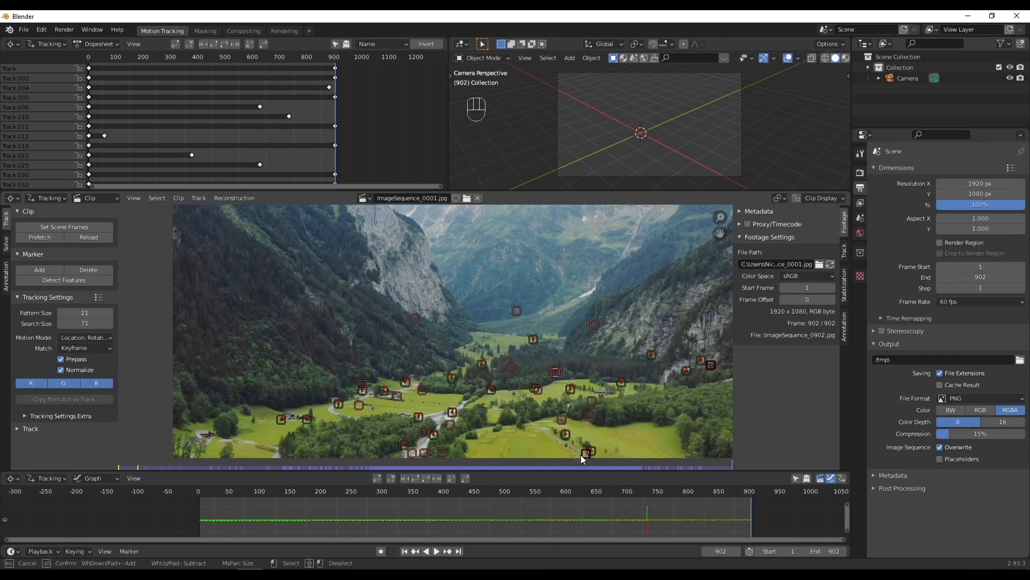
left_click(712, 366)
right_click(410, 304)
key("x")
left_click(395, 300)
scroll(395, 300, "down", 2)
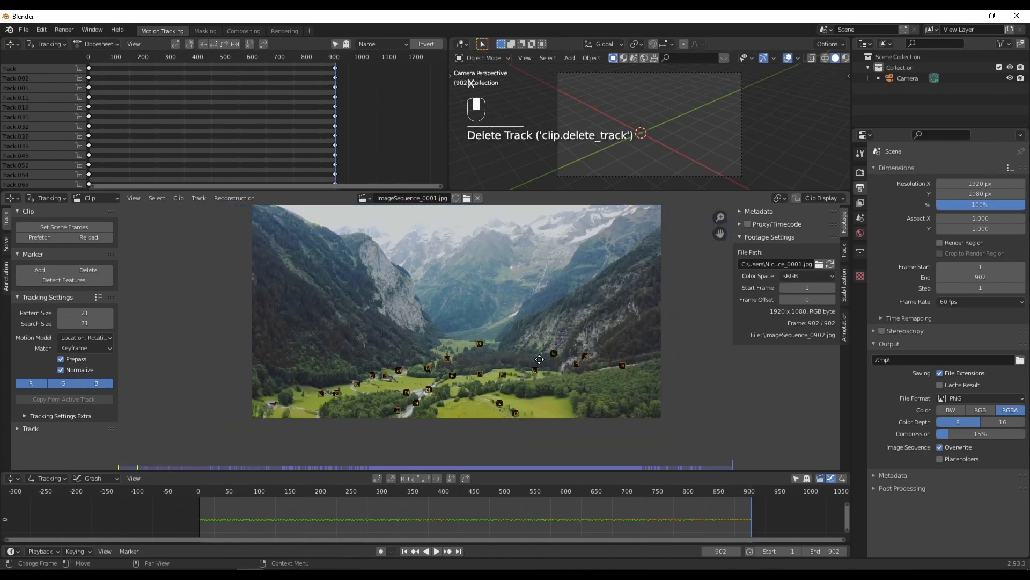
Scrub back to frame 468 to check the remaining tracks
scroll(429, 349, "up", 1)
left_click(739, 497)
left_click_drag(709, 492, 485, 520)
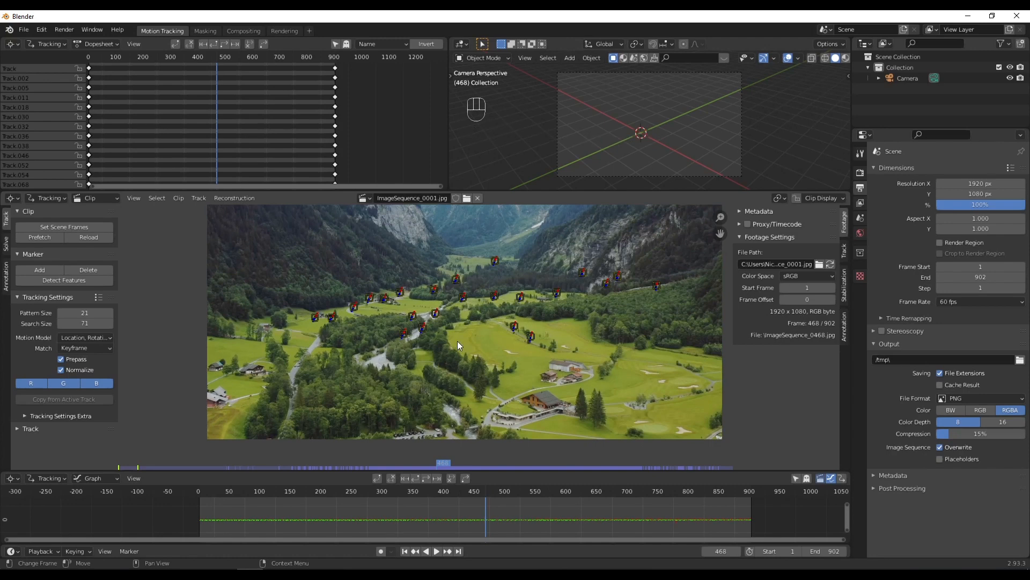
Set the camera solve to automatic Keyframe selection and refine Focal Length and Optical Center
left_click(6, 247)
scroll(485, 329, "up", 2)
middle_click_drag(485, 330, 485, 366)
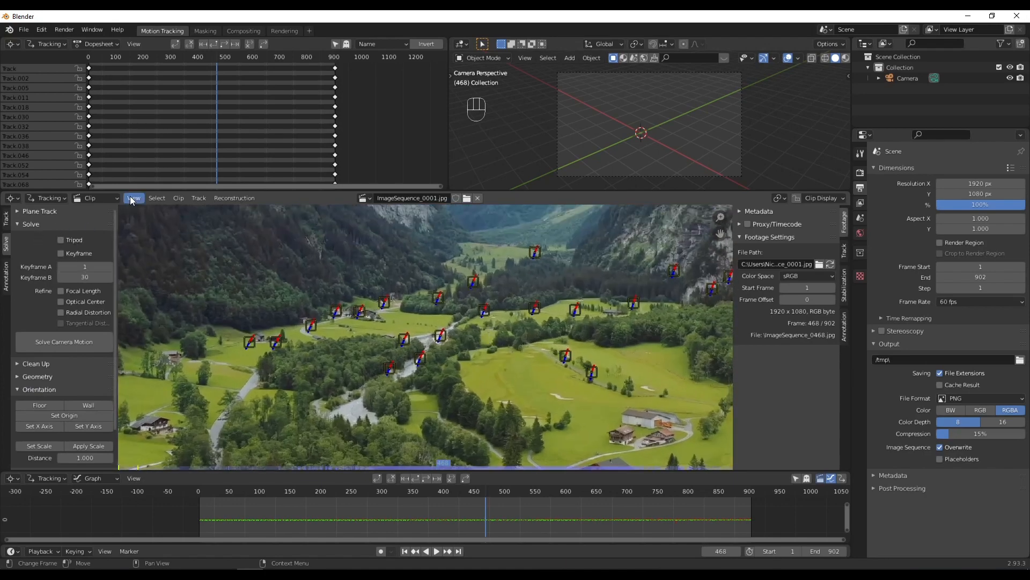
left_click(62, 254)
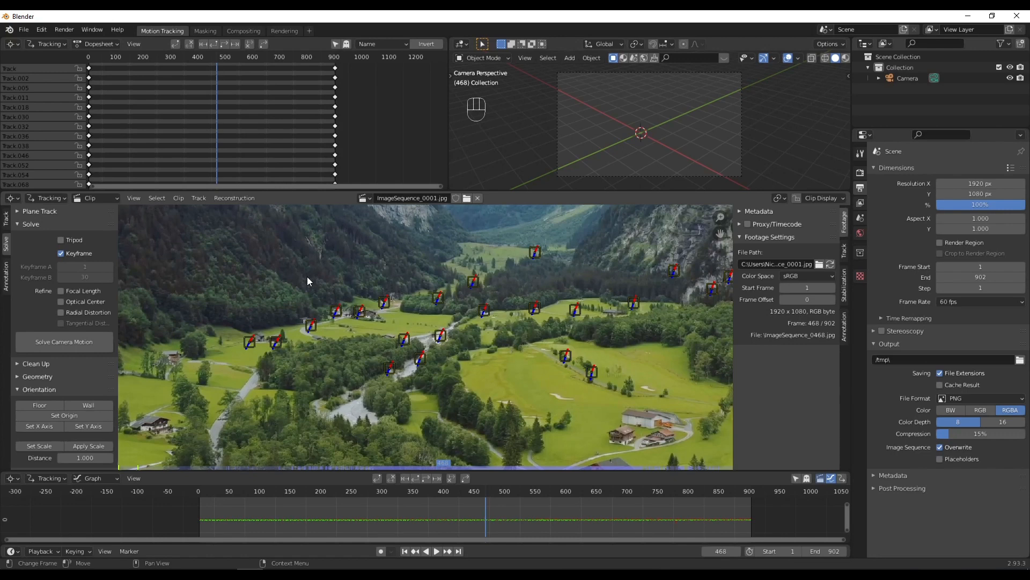
left_click(62, 291)
left_click(61, 301)
scroll(402, 333, "down", 2)
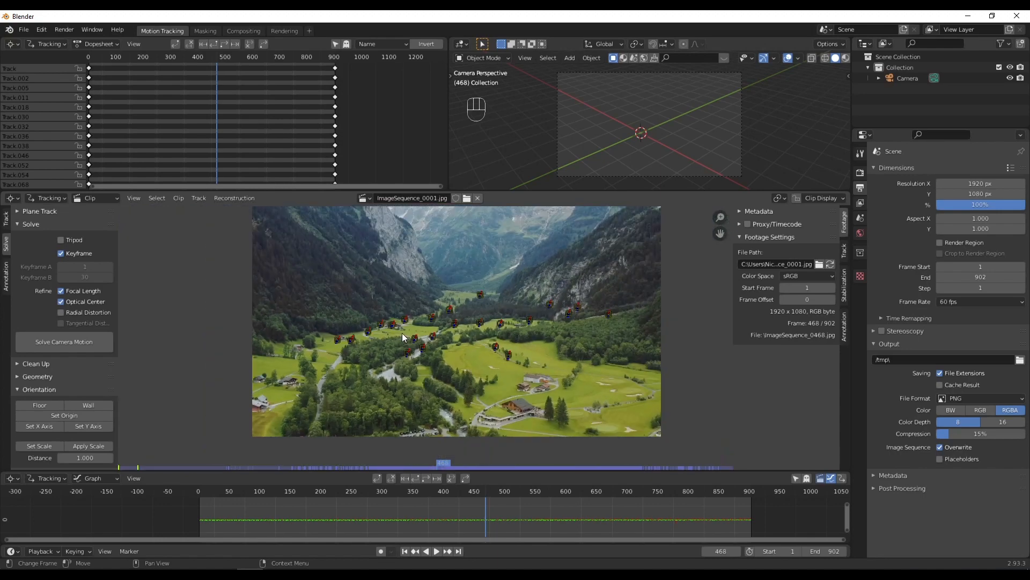
Solve the camera motion from the remaining tracks with automatic keyframe selection enabled
middle_click_drag(500, 329, 485, 355)
left_click(60, 253)
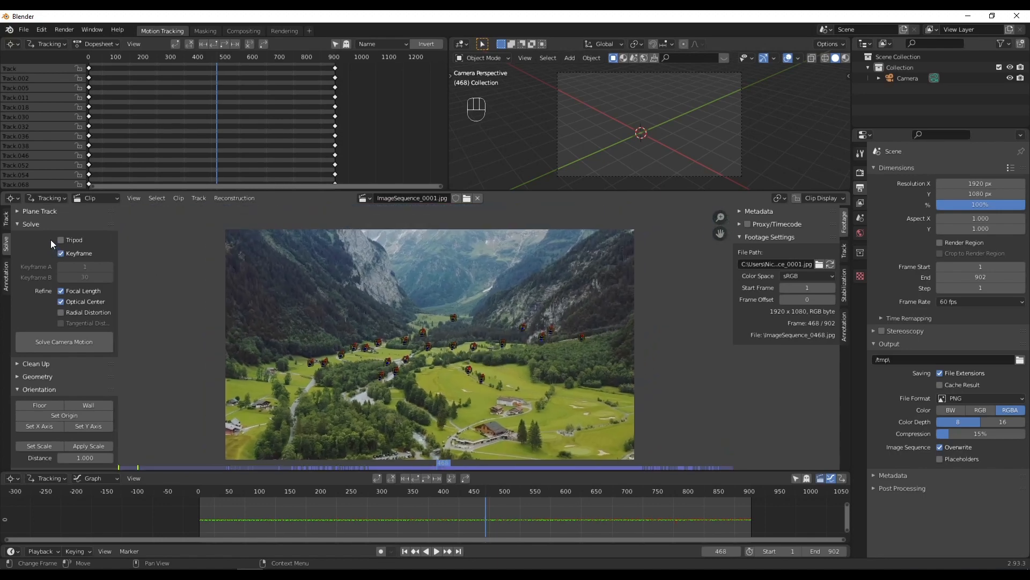
left_click(55, 344)
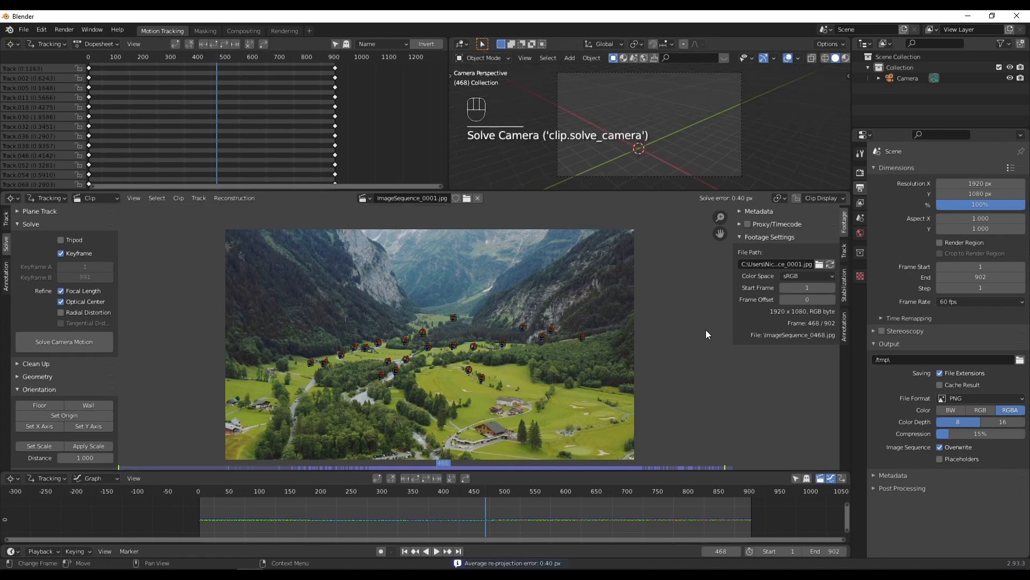
Examine how the solved tracks are spread across the valley in the clip
middle_click_drag(678, 383, 680, 373)
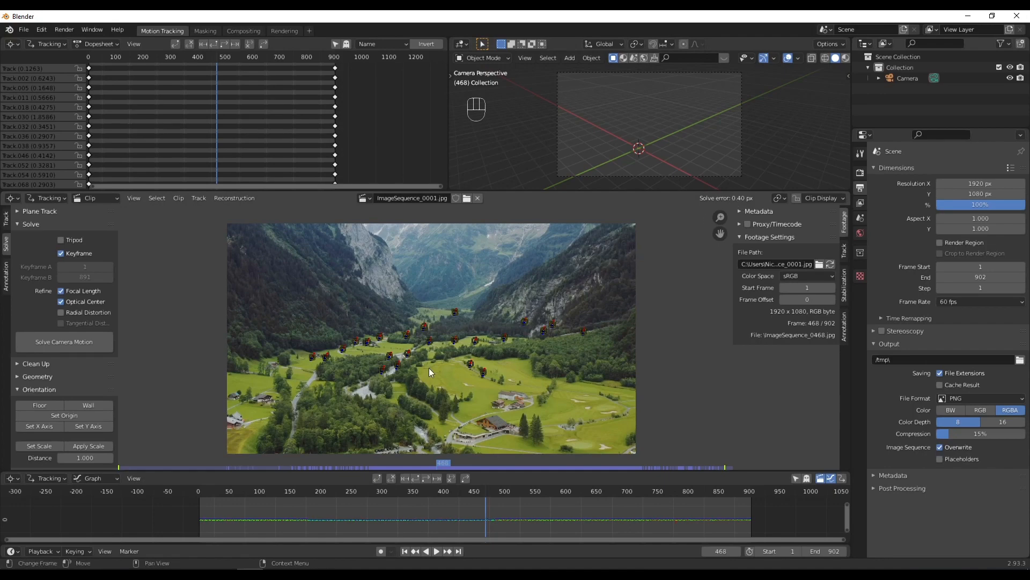
scroll(423, 371, "up", 3)
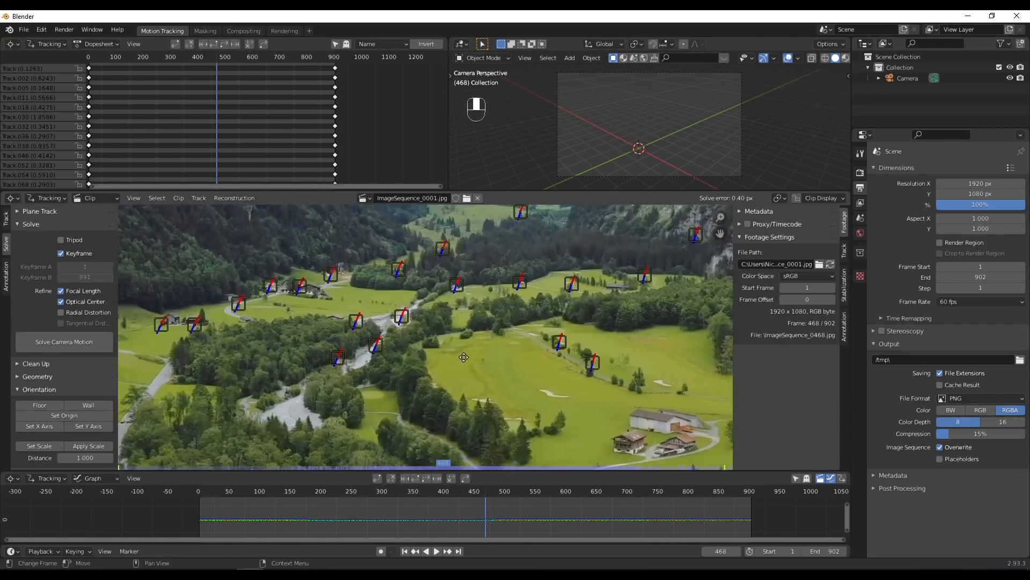
middle_click_drag(484, 350, 467, 358)
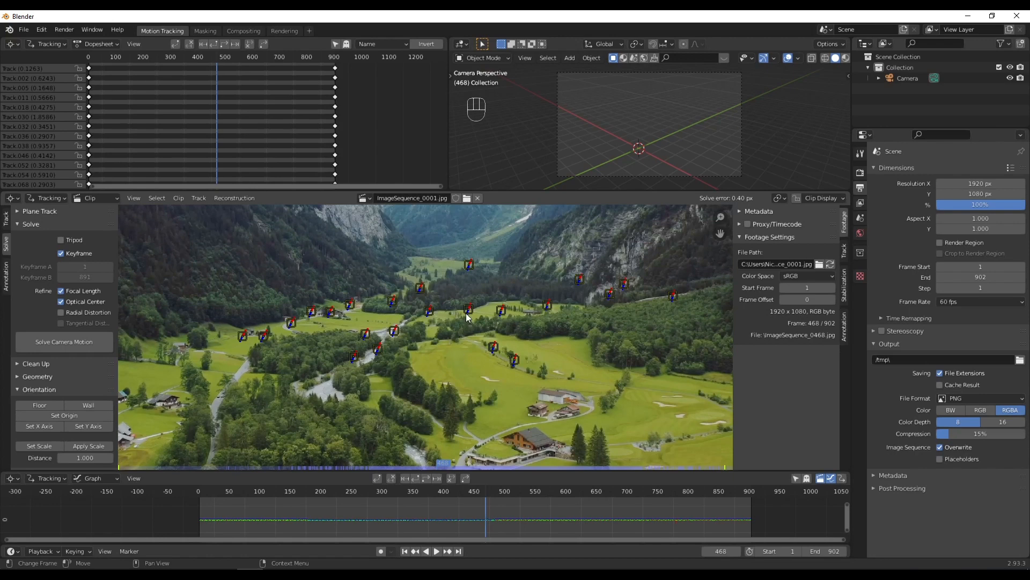
middle_click_drag(504, 318, 514, 313)
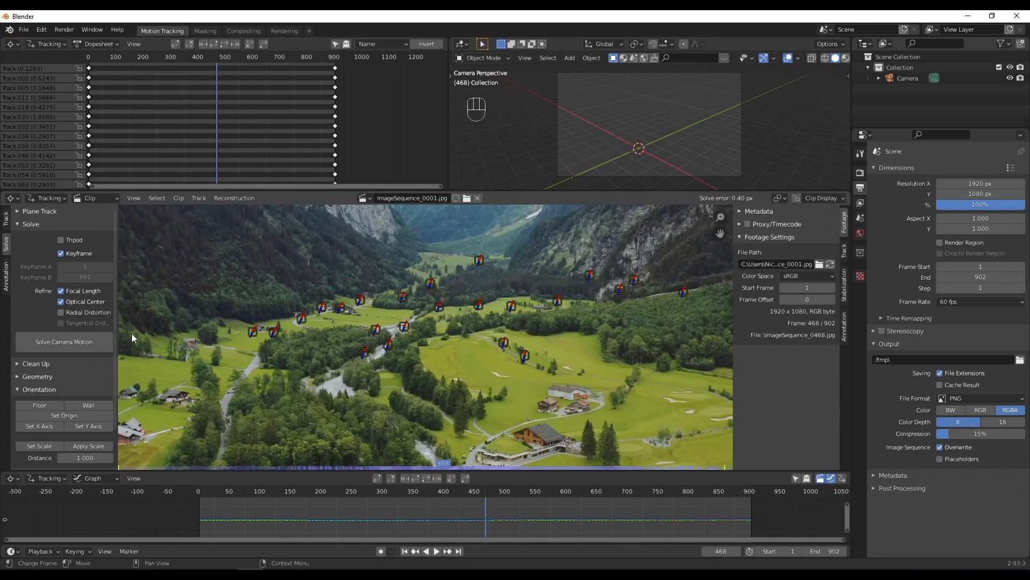
scroll(94, 353, "down", 2)
middle_click_drag(474, 364, 423, 339)
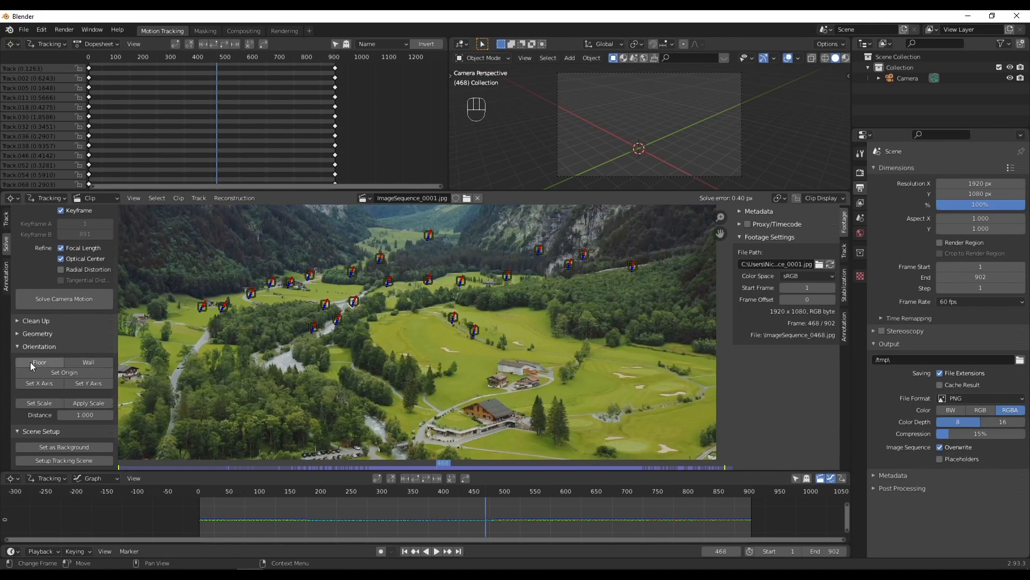
left_click(562, 317)
scroll(466, 342, "down", 3)
scroll(502, 342, "up", 3)
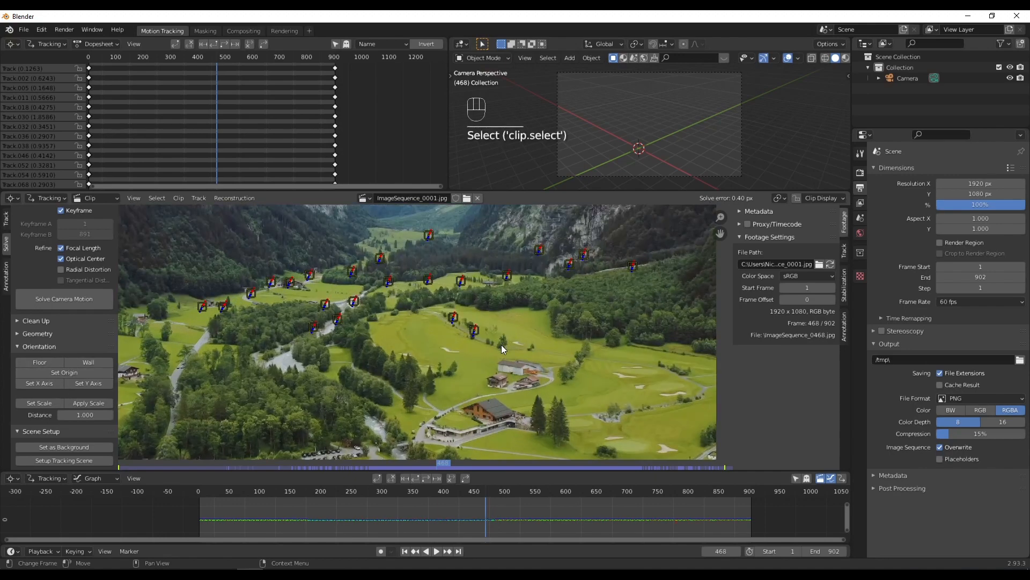
scroll(401, 336, "down", 2)
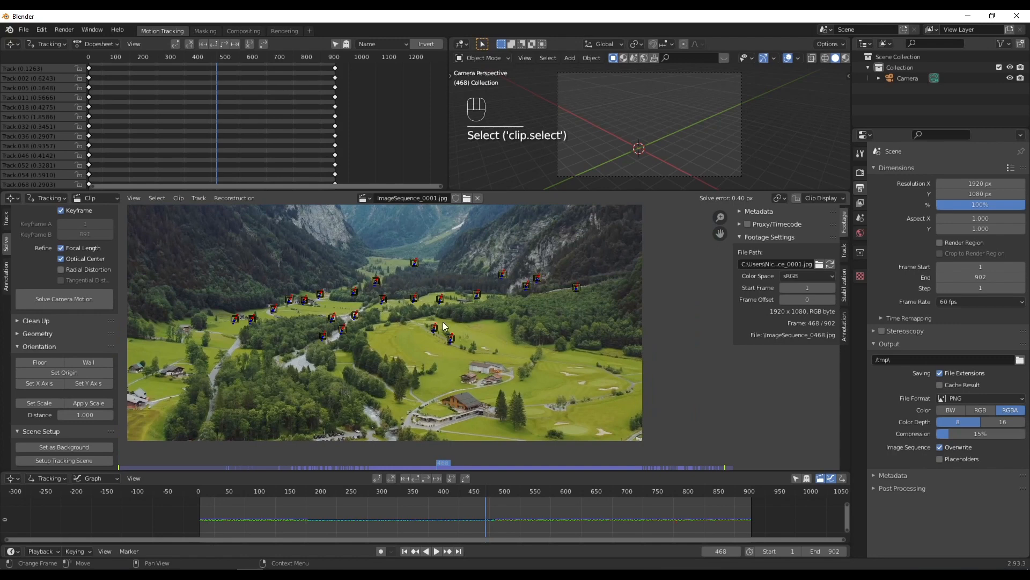
Move to frame 457 and set the scene origin on the track at the tree line in the middle of the valley
mouse_move(468, 490)
left_mouse_down()
mouse_move(517, 490)
mouse_move(478, 495)
left_mouse_up()
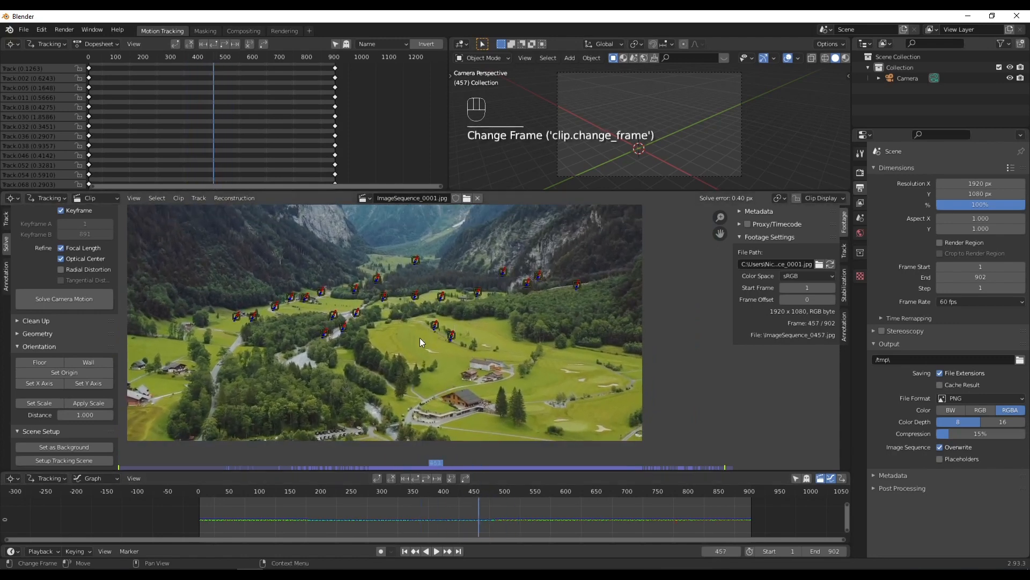
left_click(453, 335)
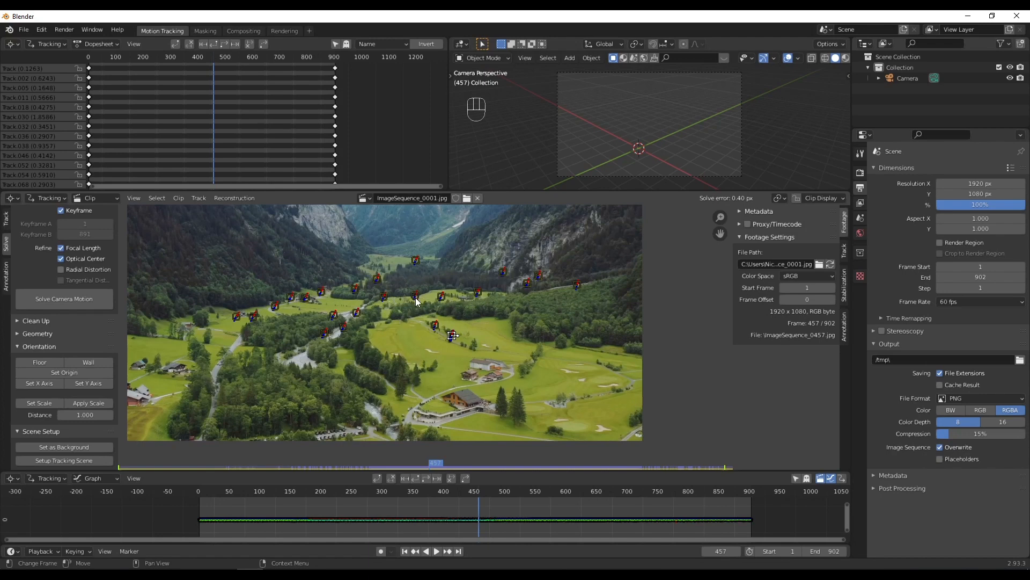
left_click(384, 298)
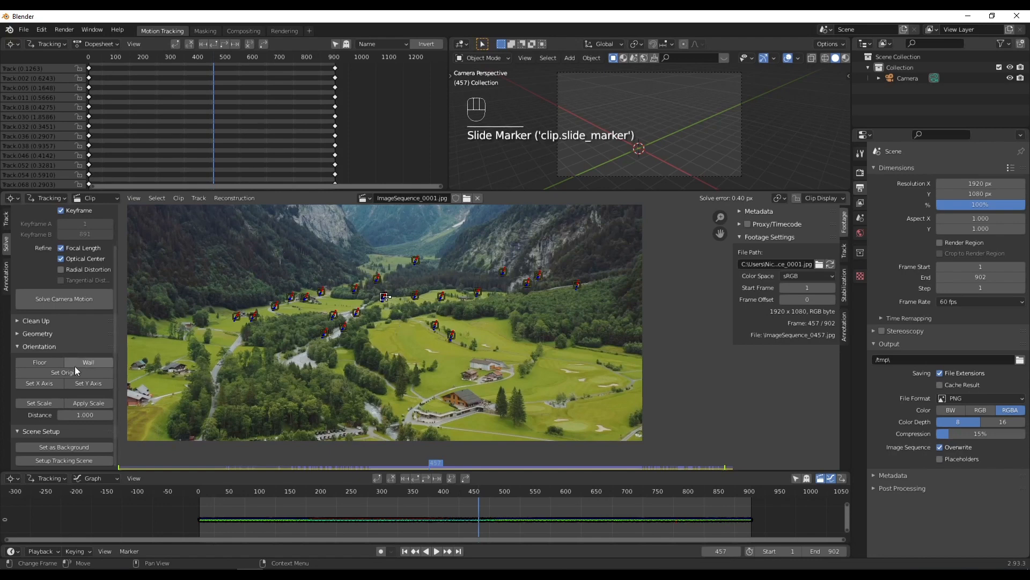
left_click(61, 373)
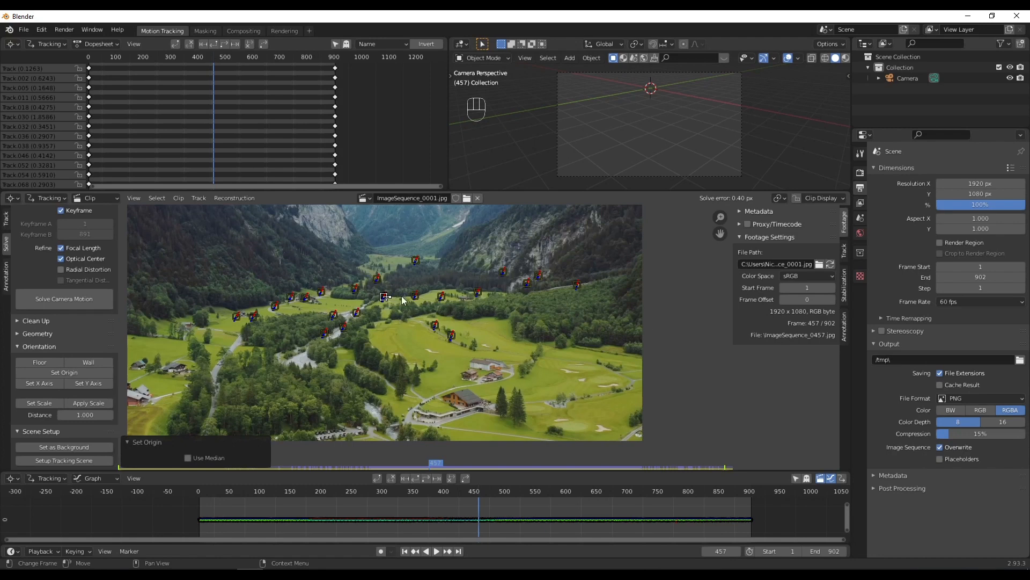
Set the X axis from the second track right of the origin and the Y axis from the track just above the origin
left_click(441, 296)
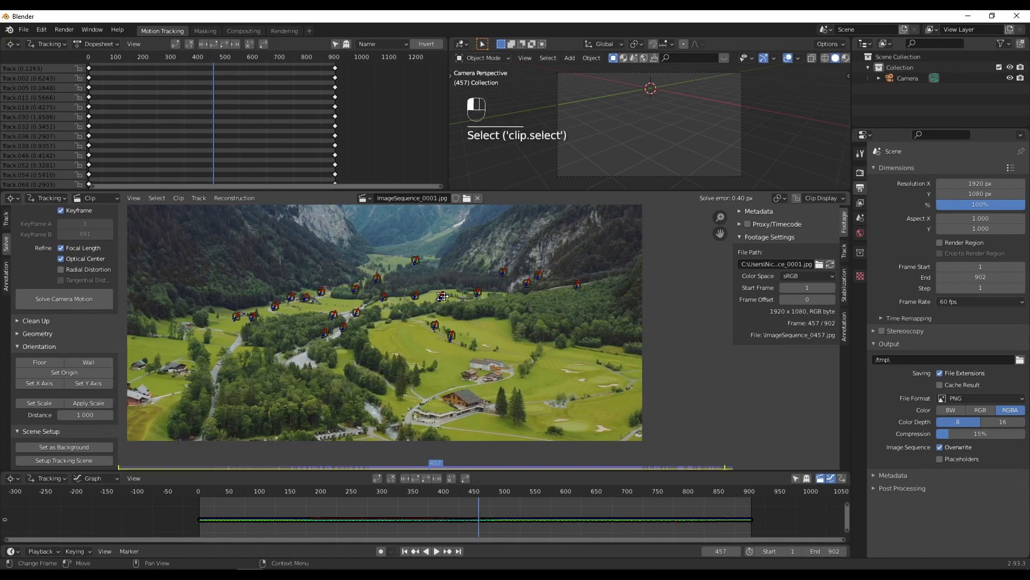
left_click(51, 383)
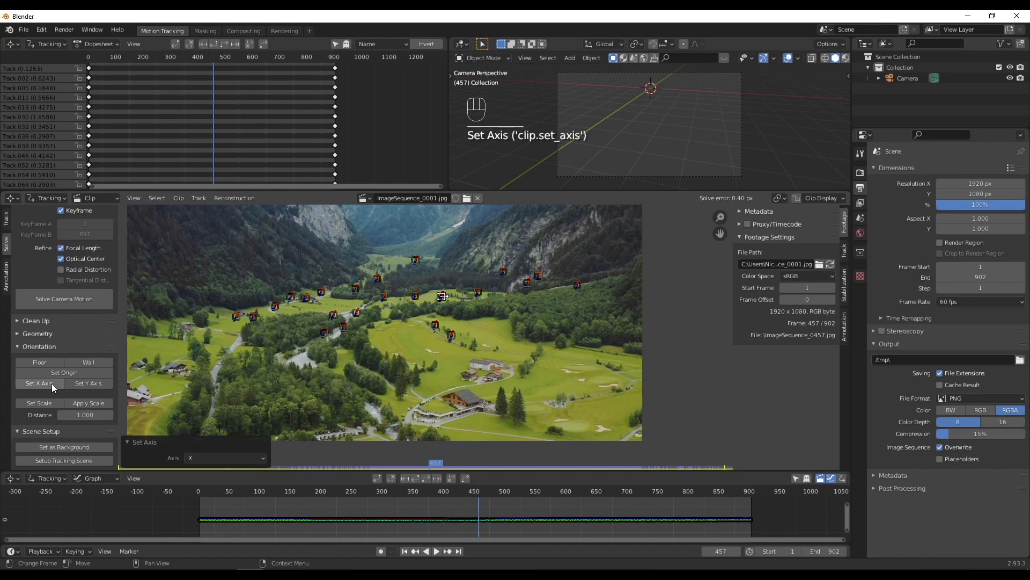
left_click(378, 279)
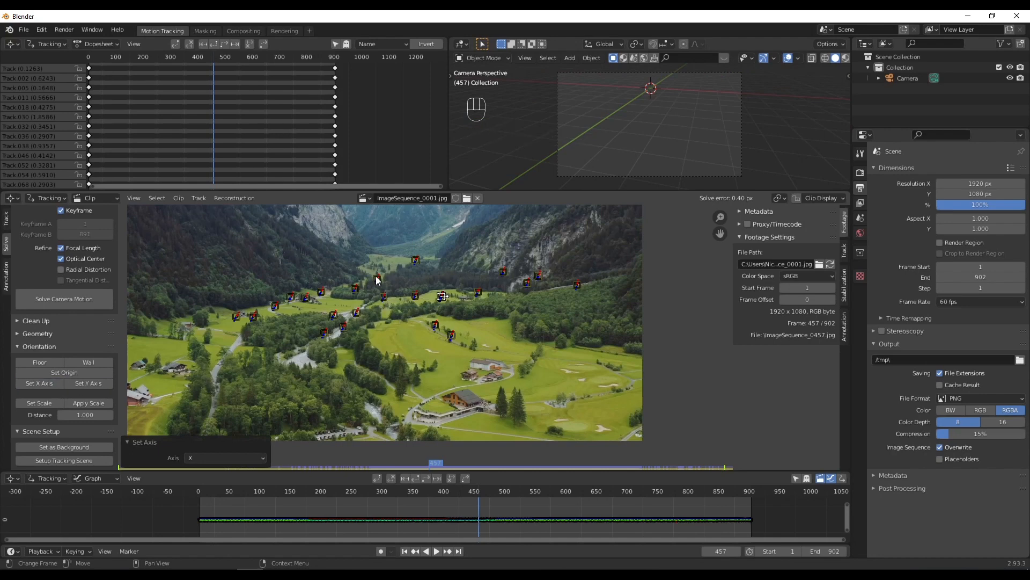
left_click(87, 382)
Set the scene scale using a distance of 30 between the origin track and its nearest neighbour to the right
left_click(390, 308)
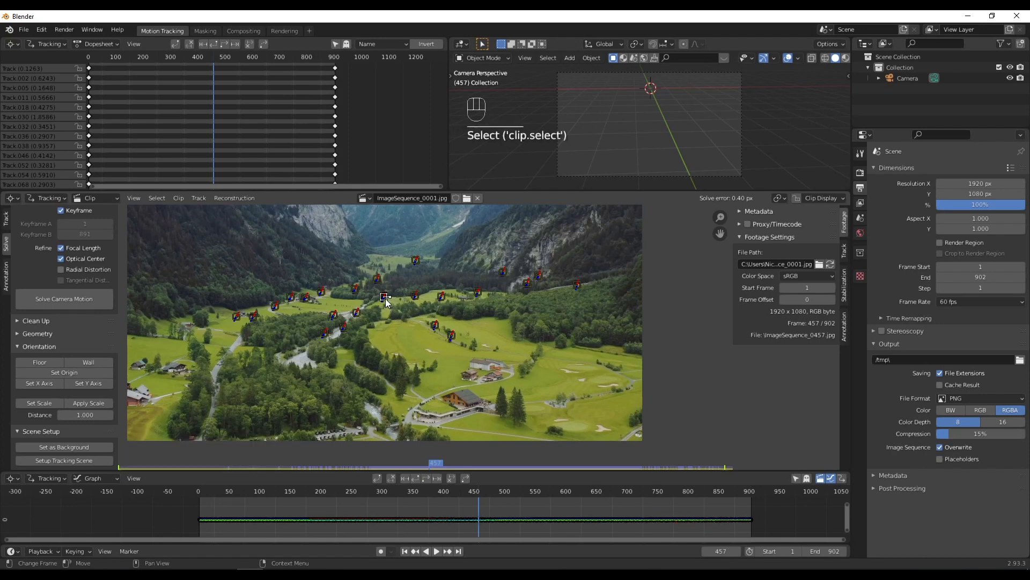
left_click(416, 295, "shift")
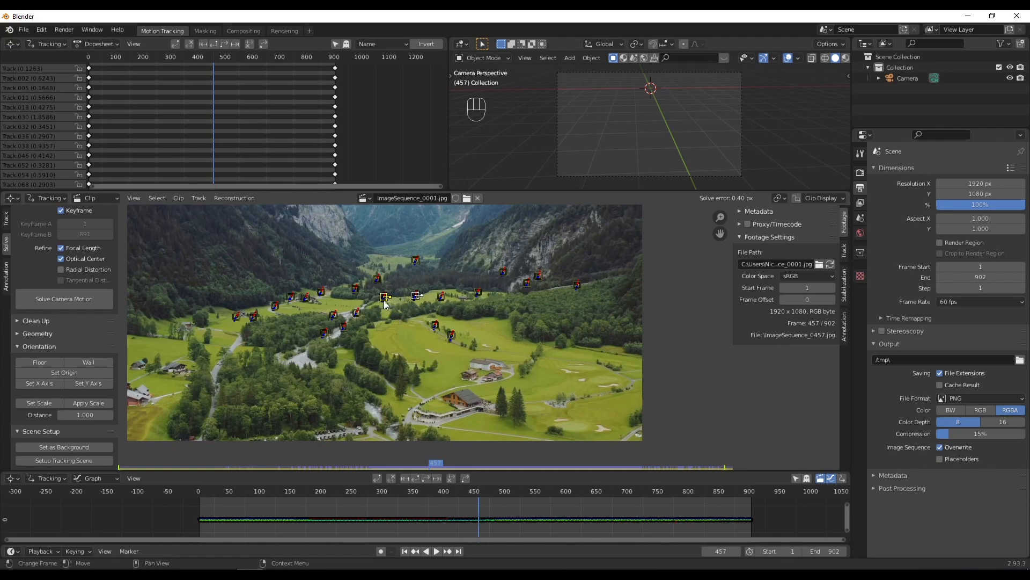
left_click(84, 415)
type("30")
key("Return")
left_click(46, 403)
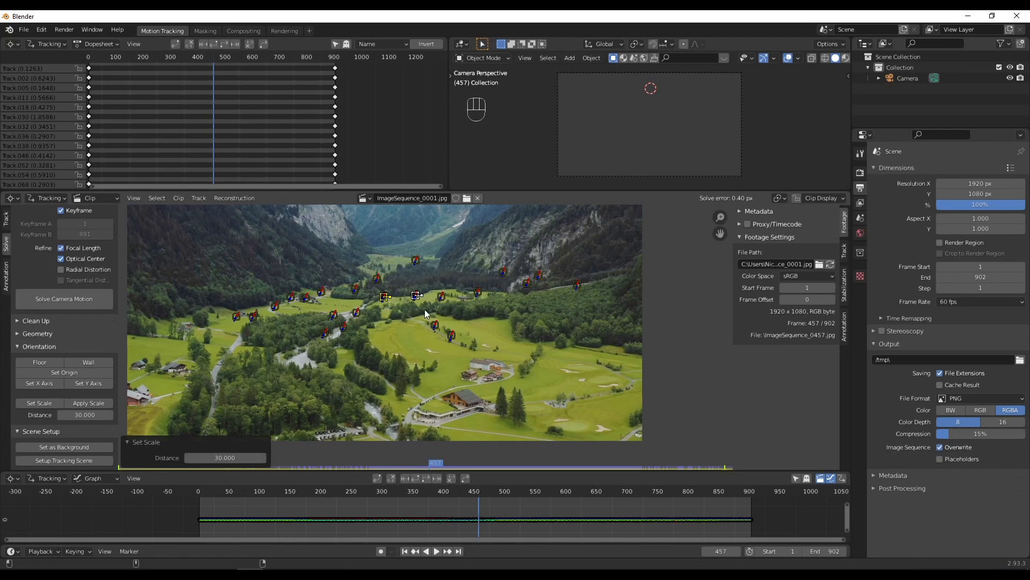
Change the reference distance between the two selected tracks to 15 and set the scene scale again
left_click(85, 414)
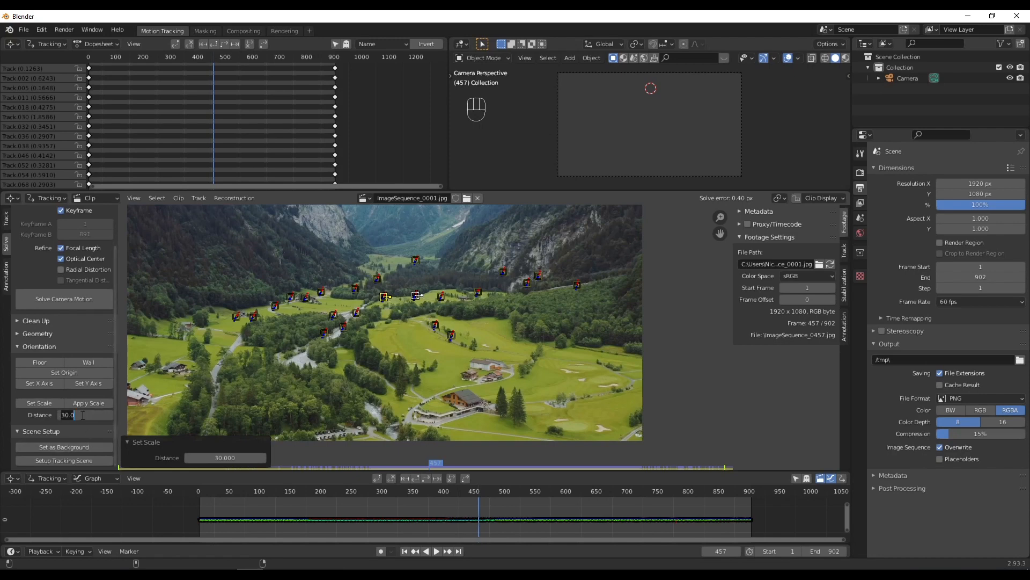
key("BackSpace")
key("BackSpace")
key("BackSpace")
key("BackSpace")
type("15")
key("Return")
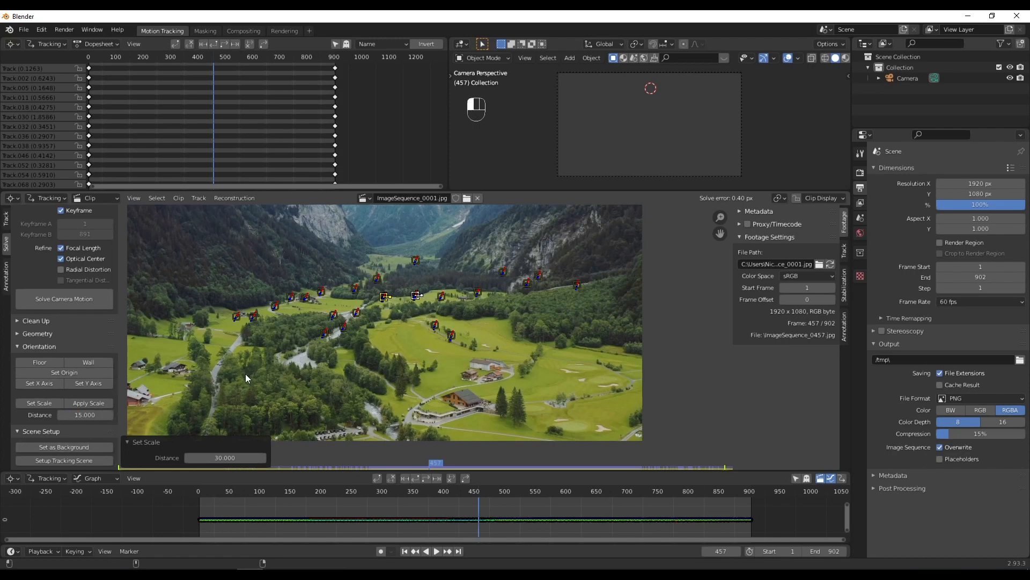
left_click(51, 403)
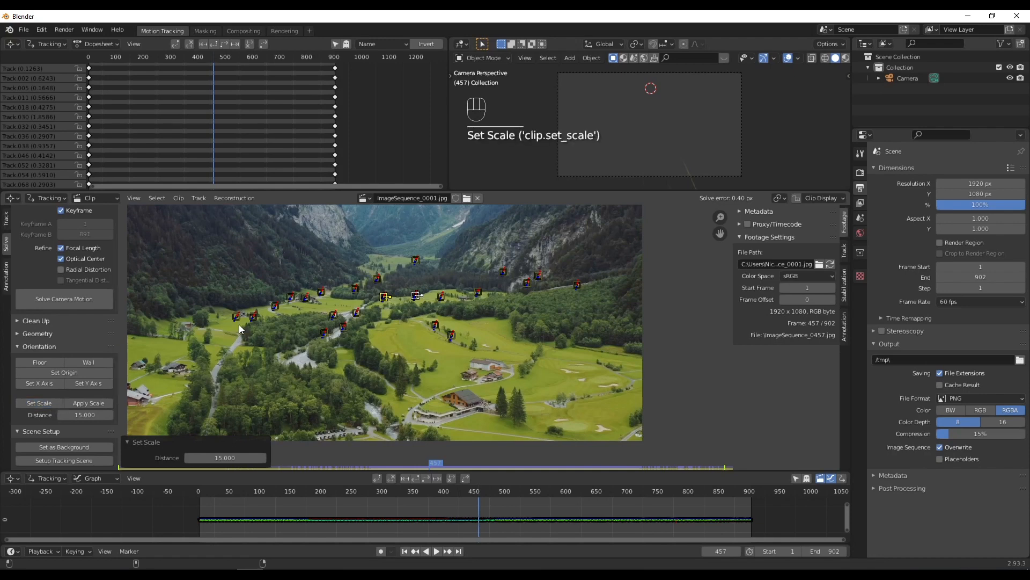
Define the floor plane from three tracks: the lowest by the river, the farthest up the valley, and the lower one on the golf field
left_click(403, 317)
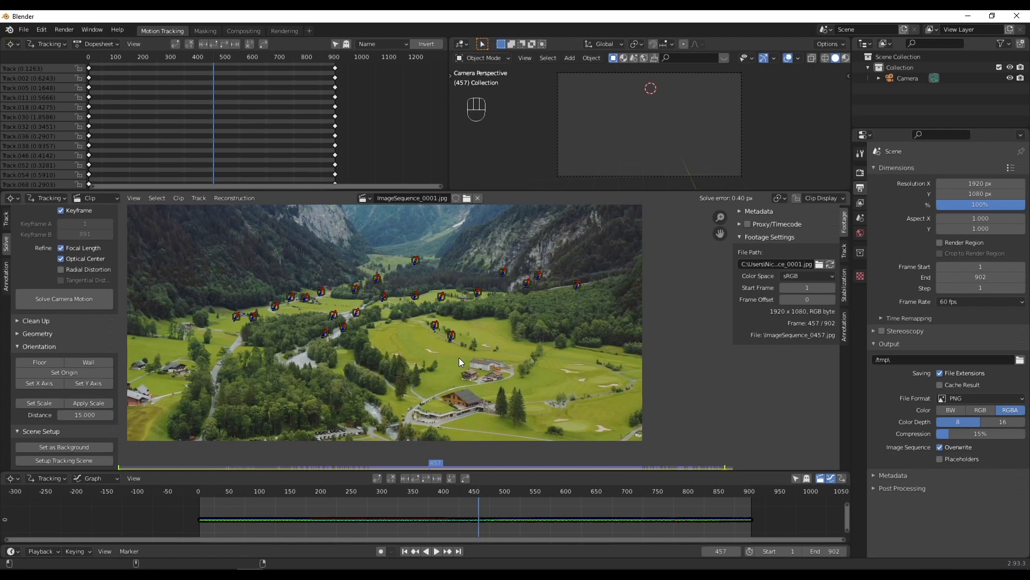
left_click(324, 333, "shift")
left_click(416, 259, "shift")
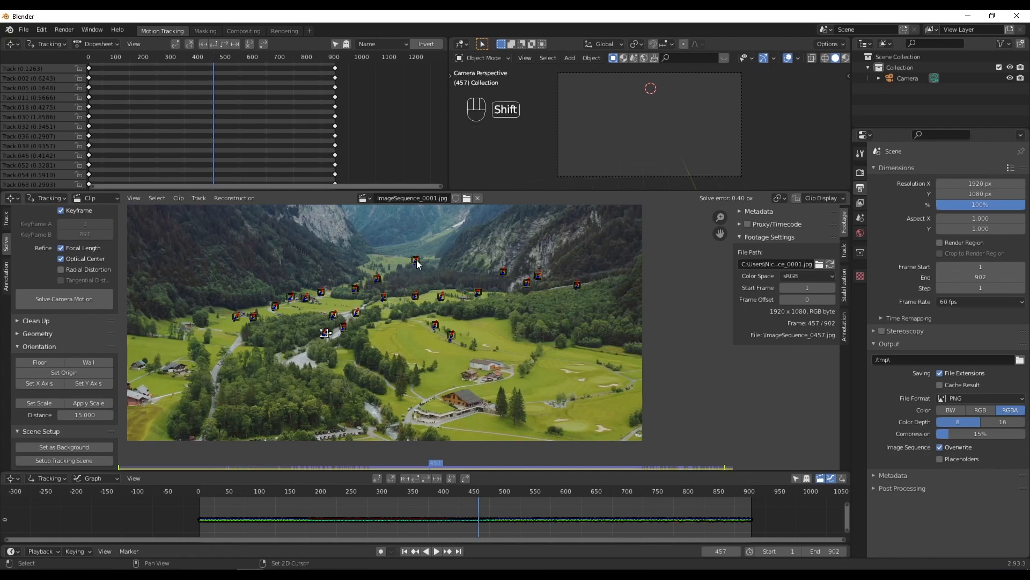
left_click(452, 337, "shift")
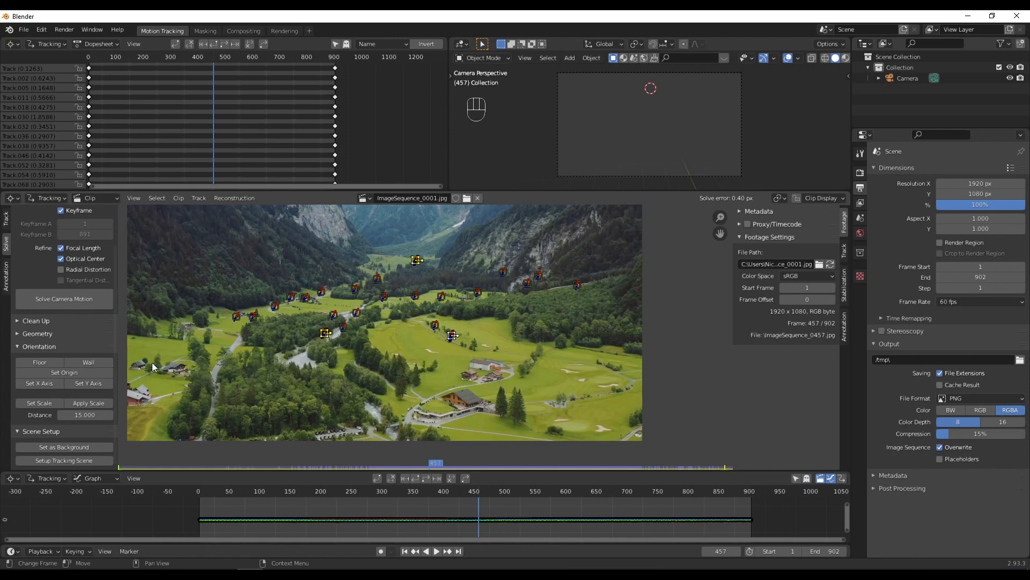
left_click(47, 361)
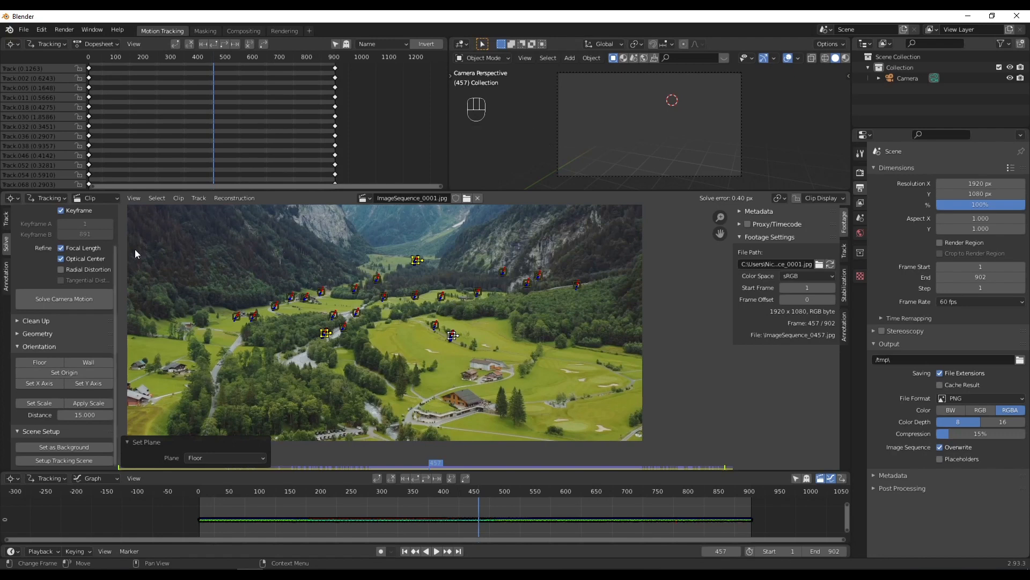
Set the clip as the viewport background, set up the tracking scene, and deselect the tracks
left_click(49, 447)
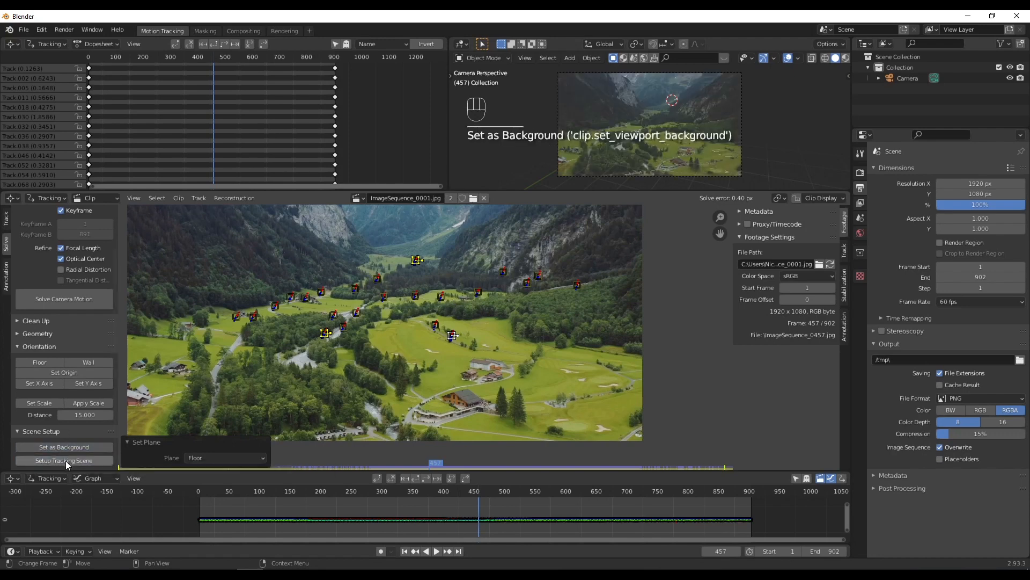
left_click(65, 461)
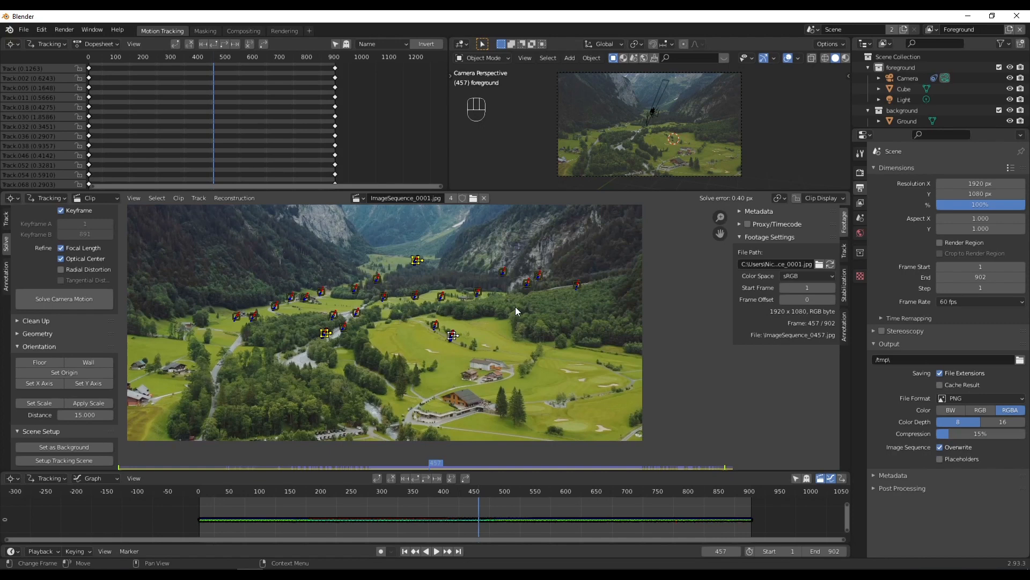
left_click(376, 351)
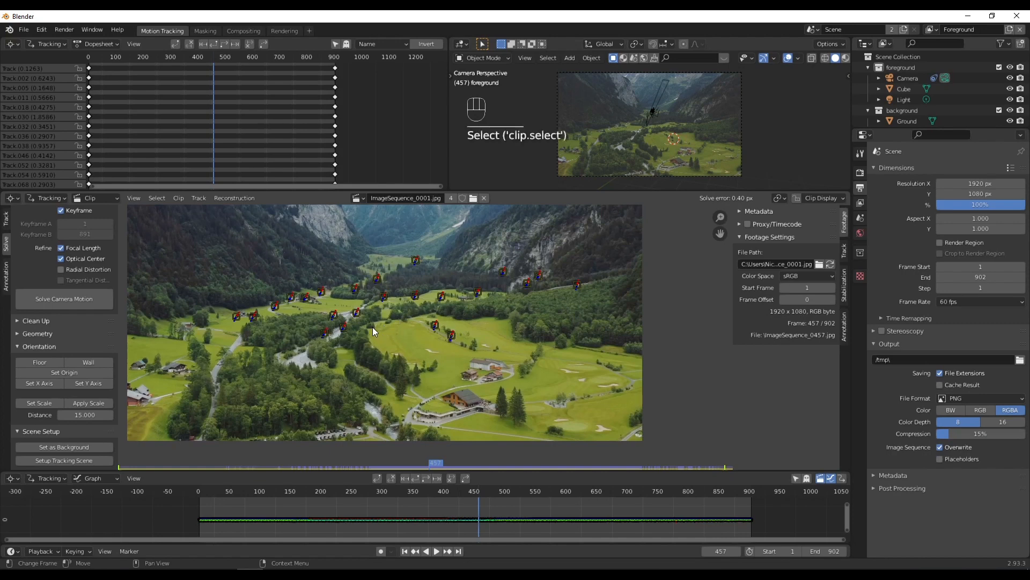
Set and apply the solution scale using a distance of 10 between two neighbouring tracks by the river
left_click(334, 314)
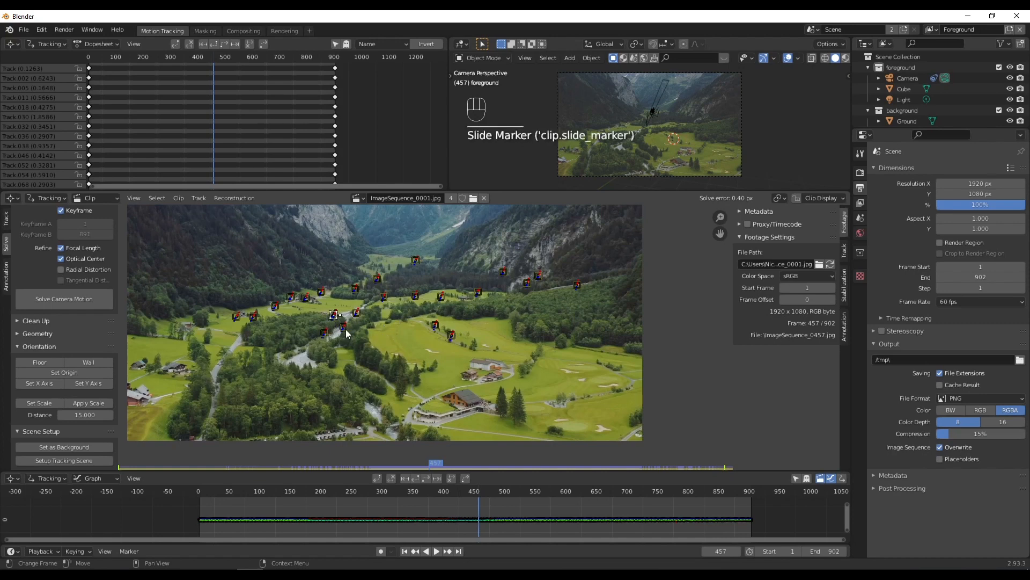
left_click(344, 328, "shift")
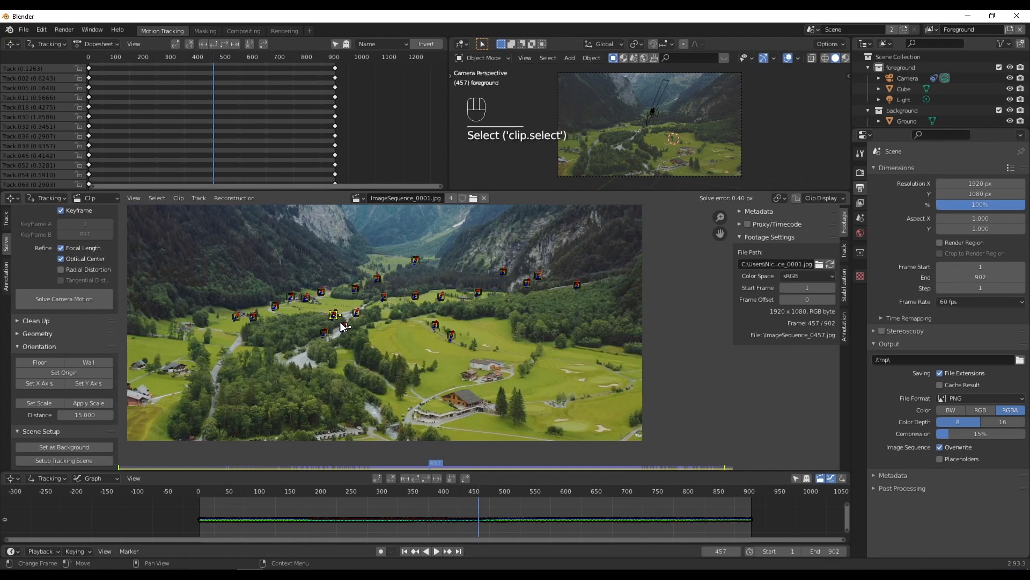
left_click(85, 415)
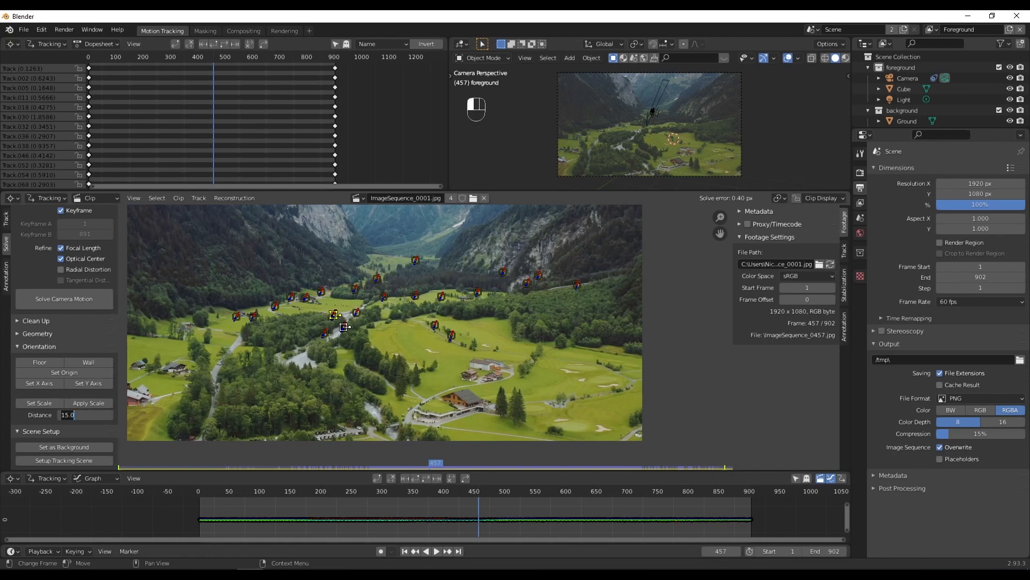
type("10")
key("Return")
left_click(38, 403)
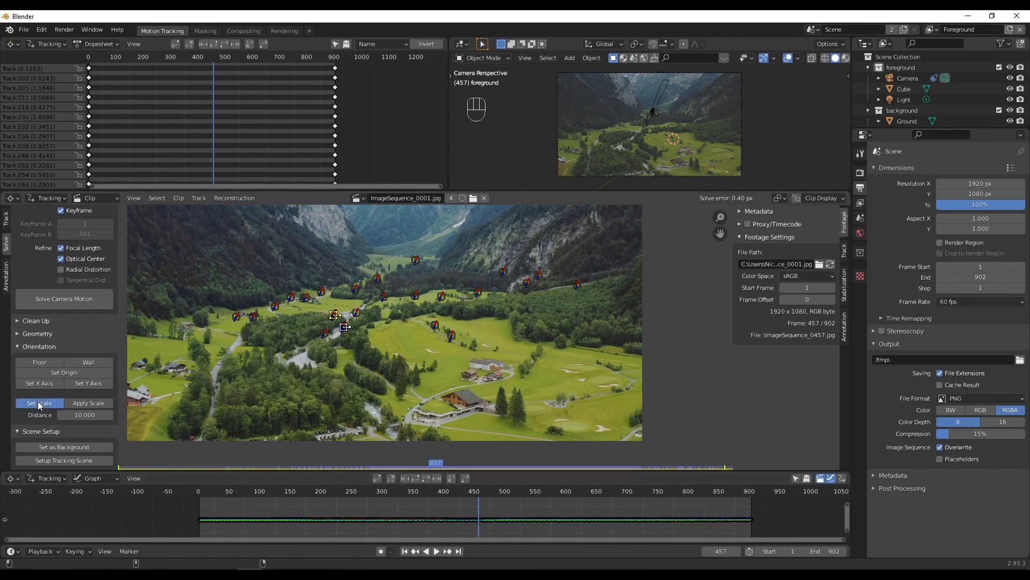
left_click(96, 402)
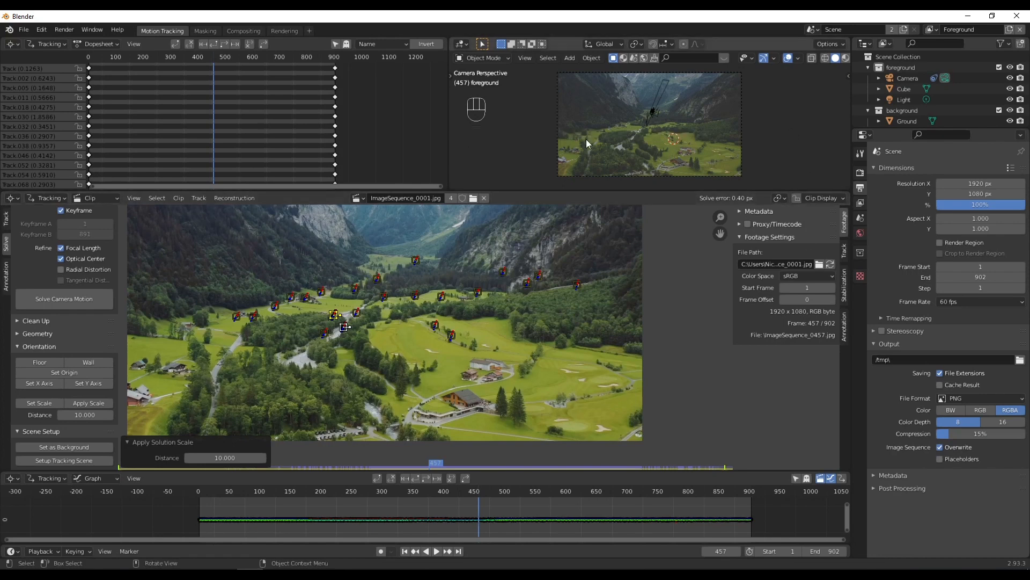
Enlarge the 3D viewport and set its view clip end to 1000000 m
left_click_drag(684, 191, 683, 309)
scroll(669, 195, "up", 5)
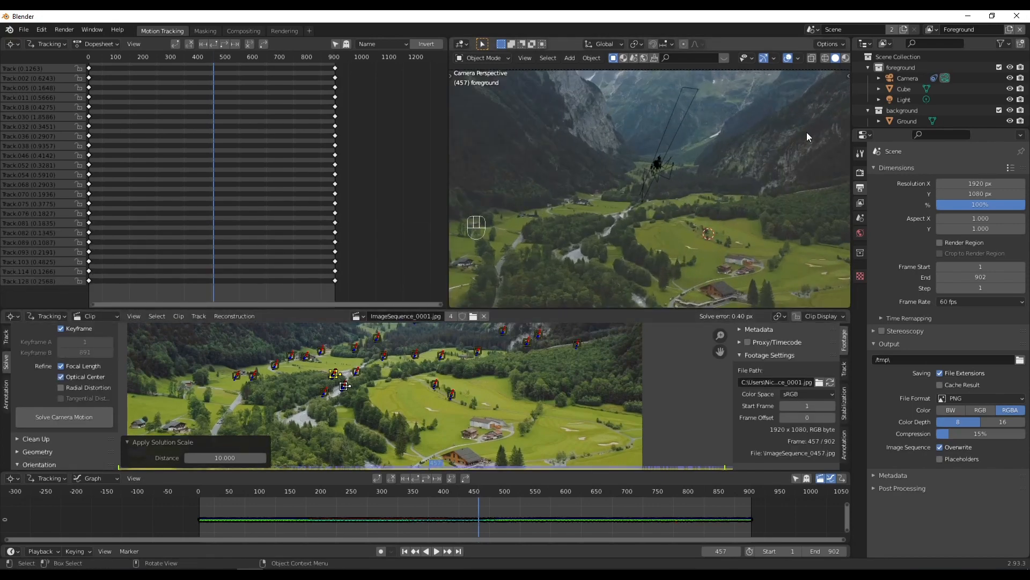
key("n")
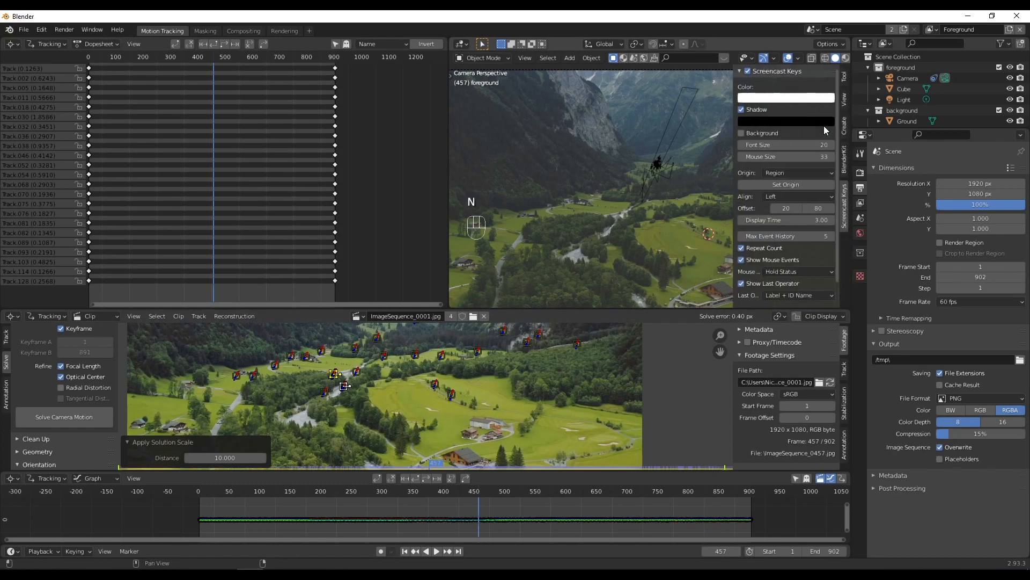
left_click(844, 101)
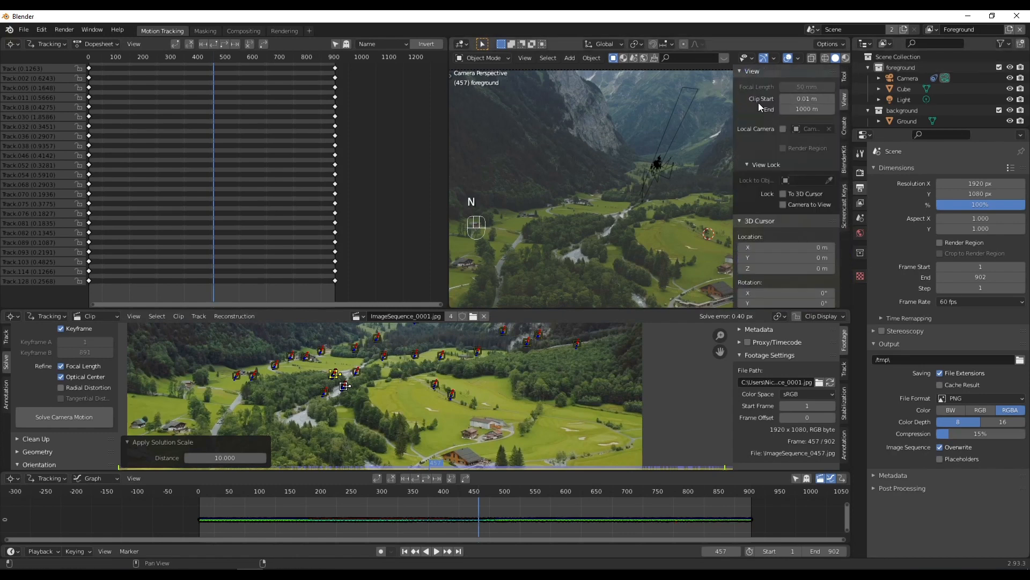
left_click(801, 110)
type("1000000")
key("Return")
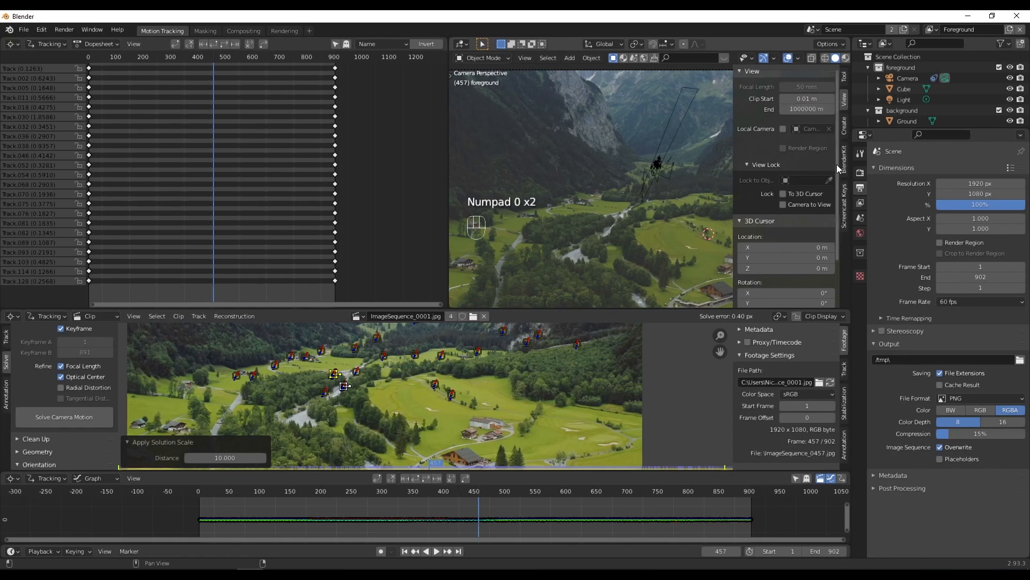
Set the clip end of the tracked camera to 1000000 m
left_click(906, 79)
left_click(860, 316)
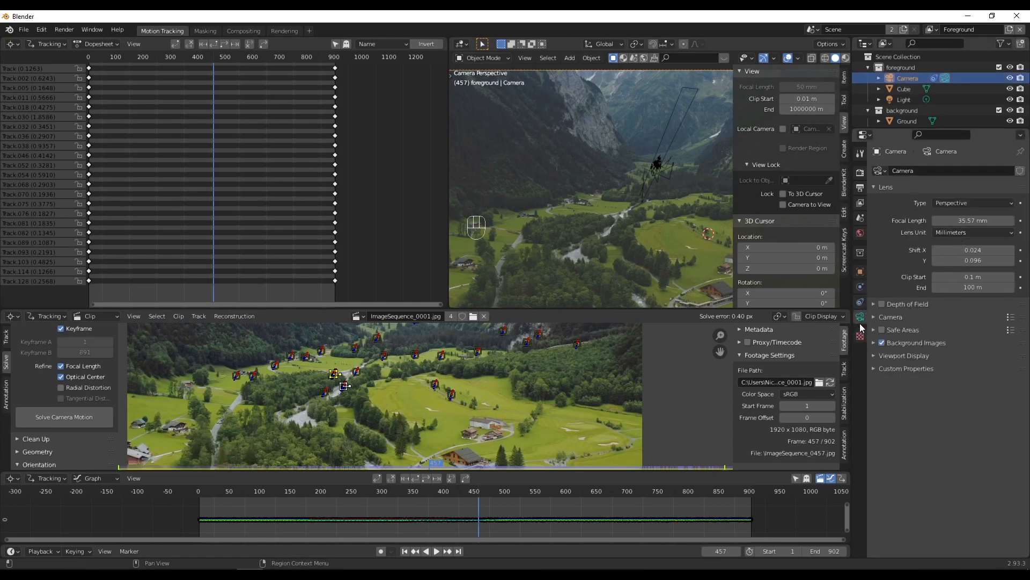
left_click(909, 80)
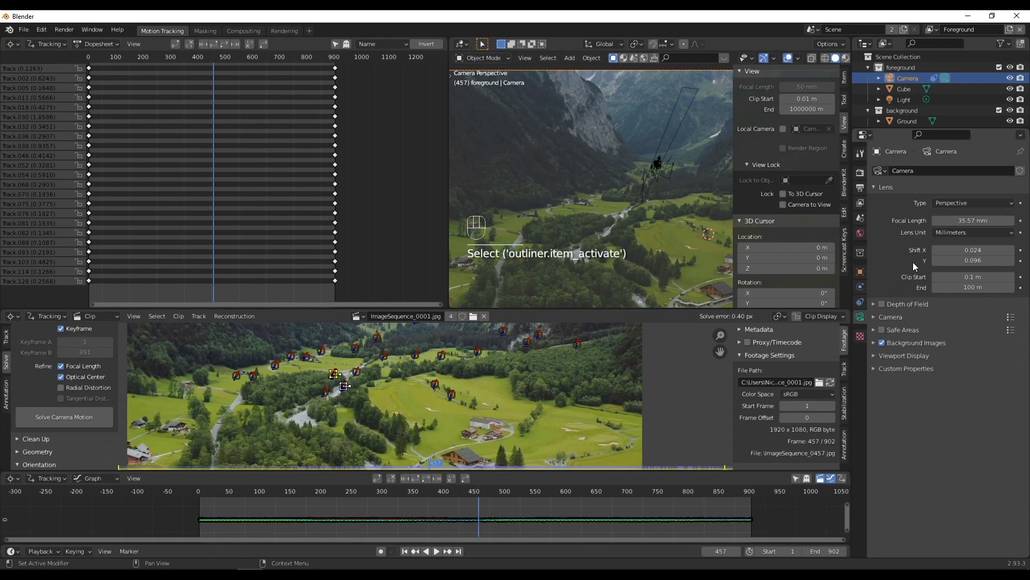
left_click(963, 285)
type("1000000")
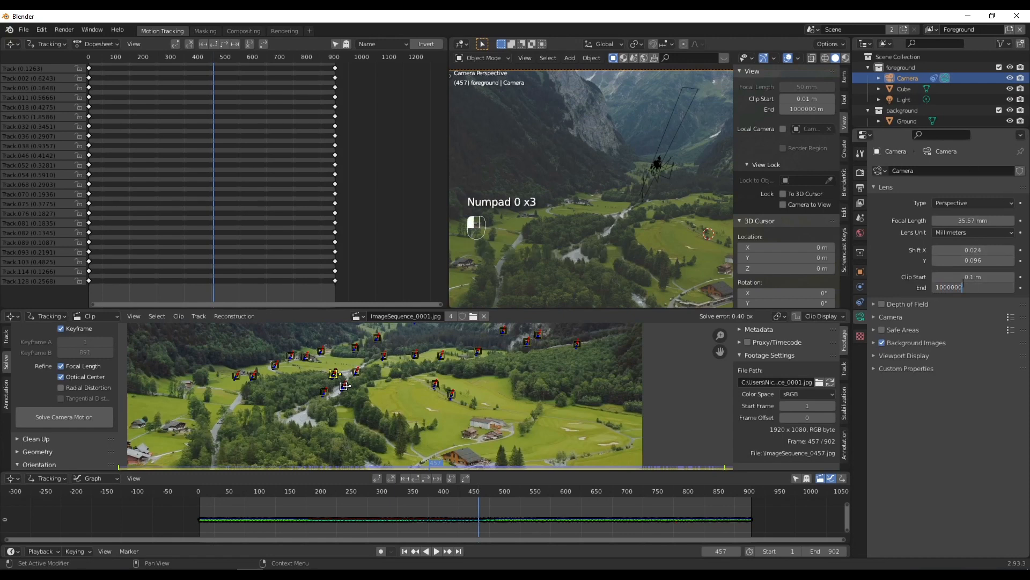
key("Return")
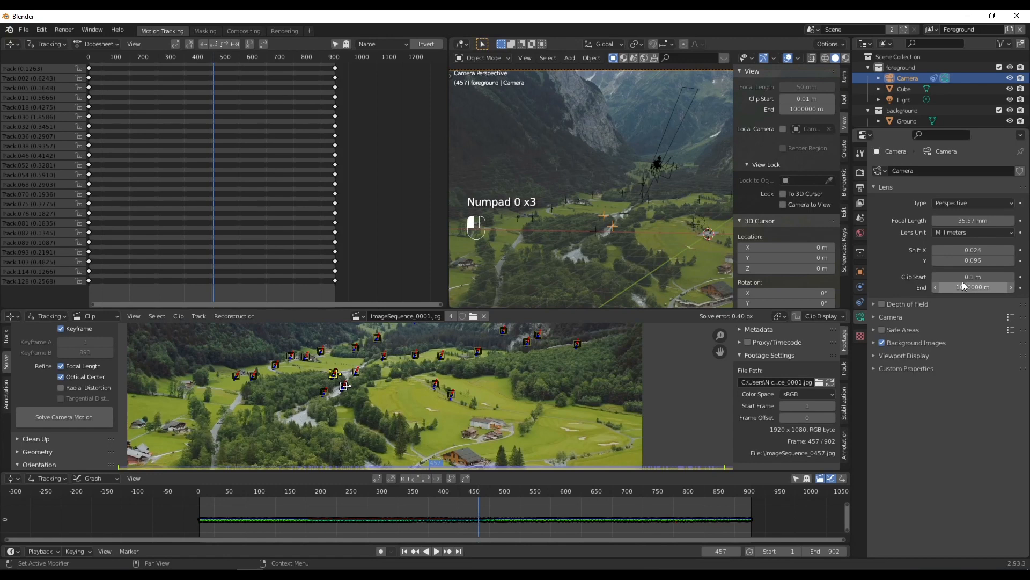
Add a general Layout workspace and look through the tracked camera in its viewport
left_click(309, 30)
mouse_move(297, 51)
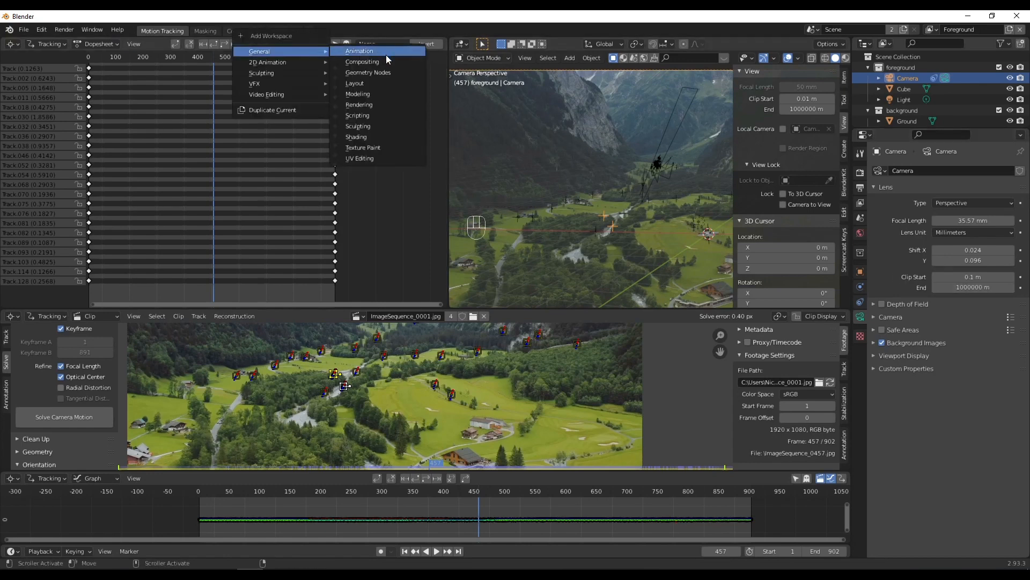
left_click(384, 83)
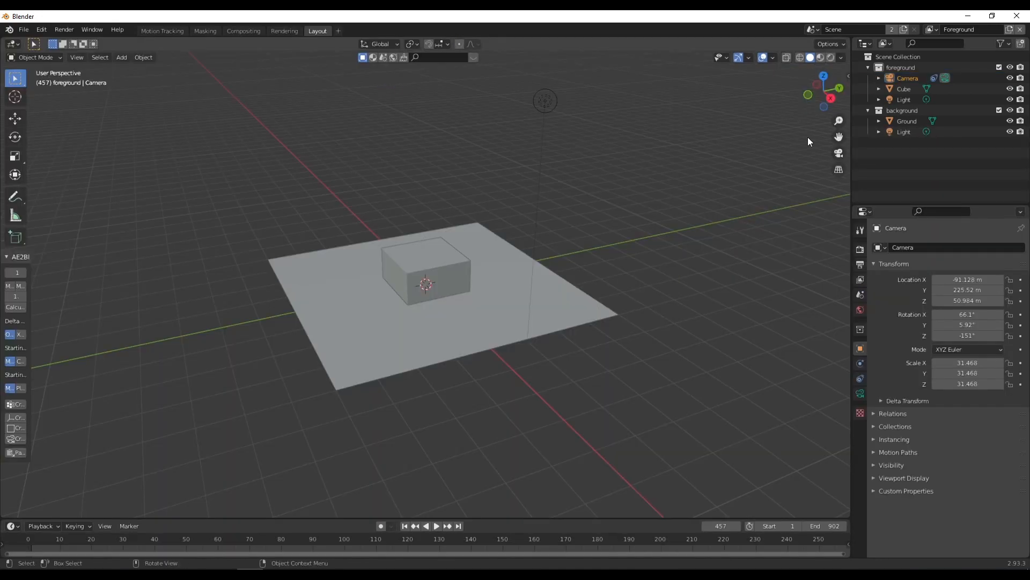
scroll(563, 246, "down", 6)
scroll(556, 250, "up", 2)
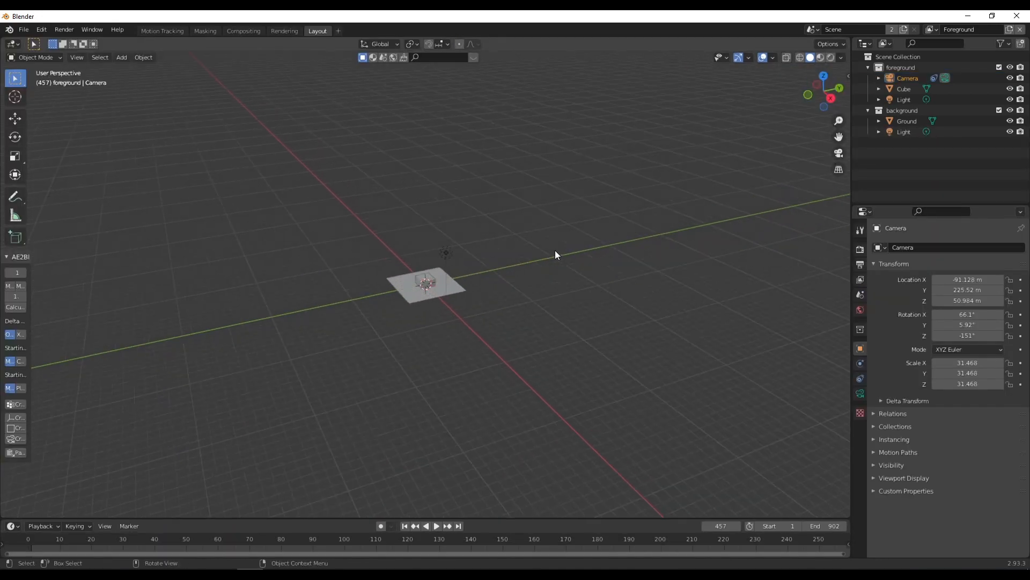
left_click(840, 152)
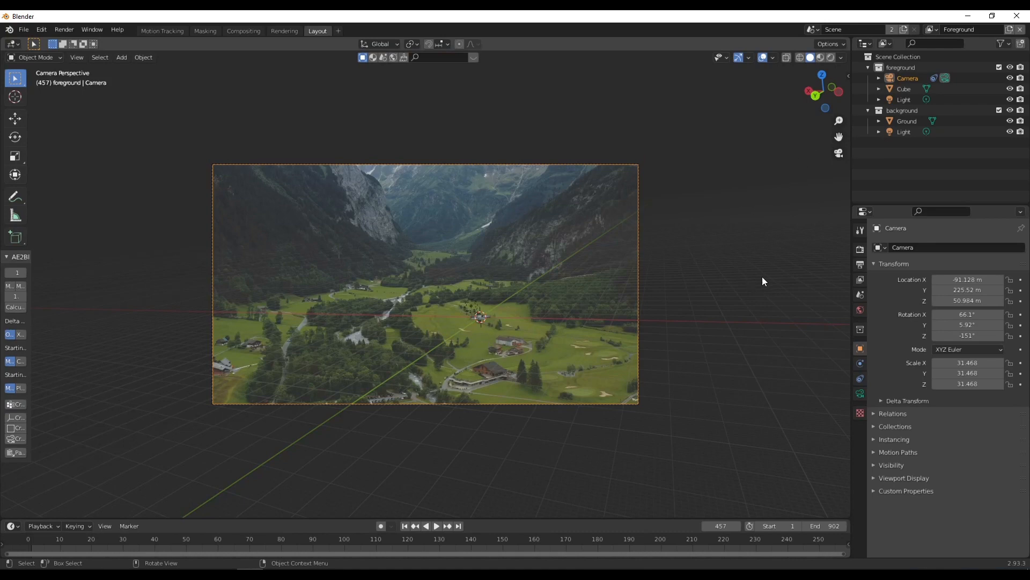
Scale the cube and the ground plane up together to about 3.8 and deselect them
left_click(904, 89)
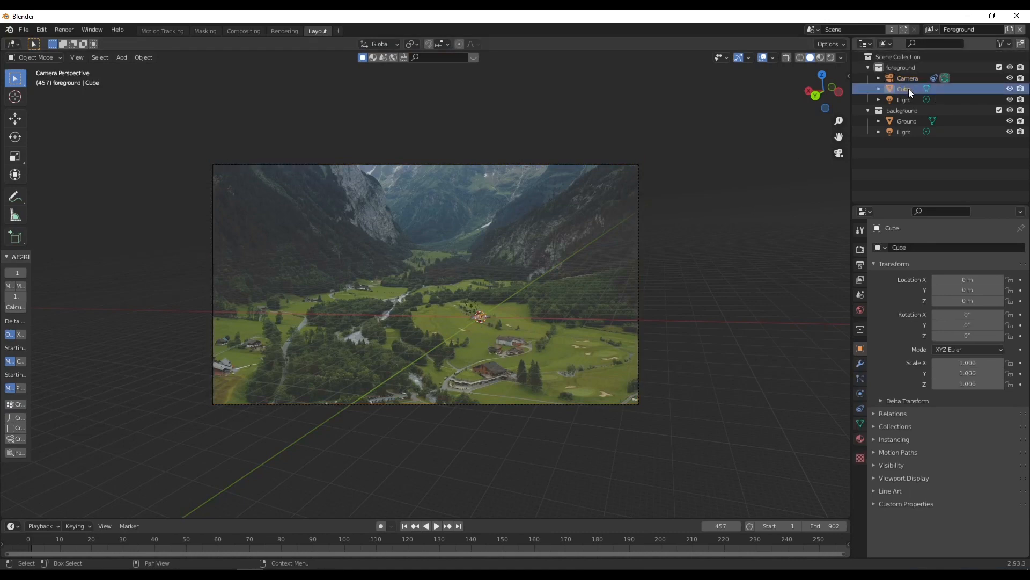
left_click(906, 121, "ctrl")
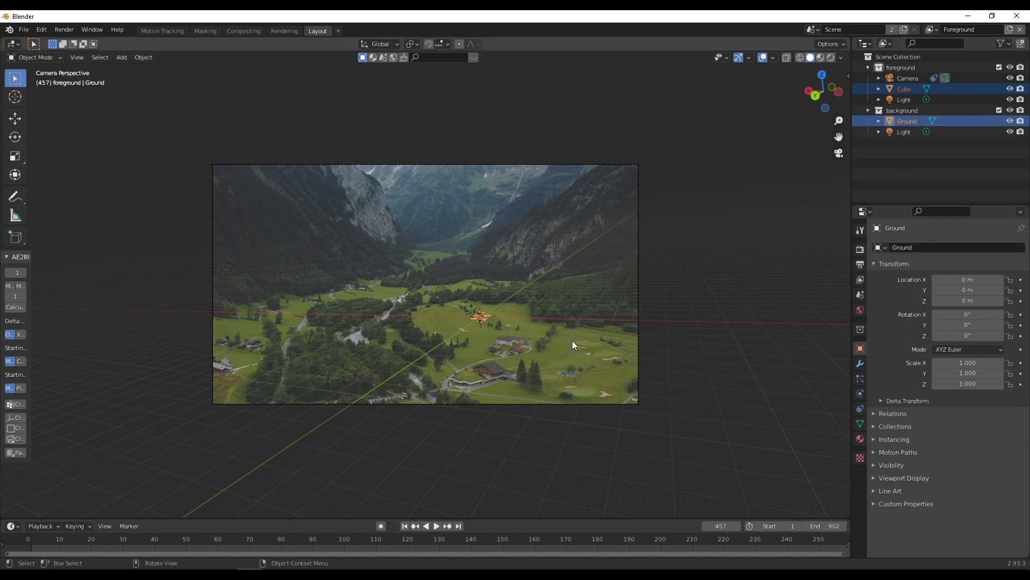
key("s")
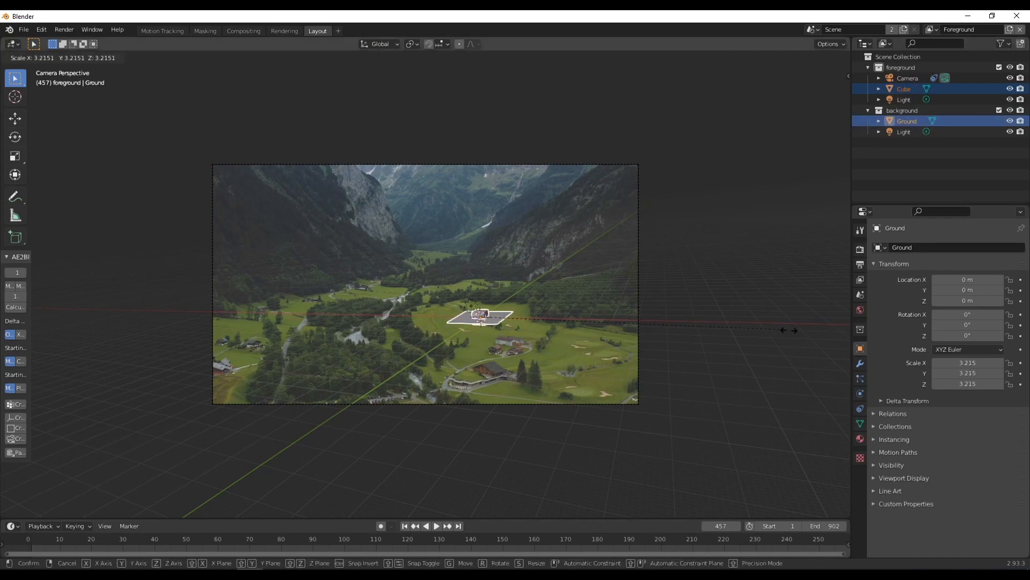
left_click(839, 340)
left_click(693, 339)
scroll(472, 402, "up", 2)
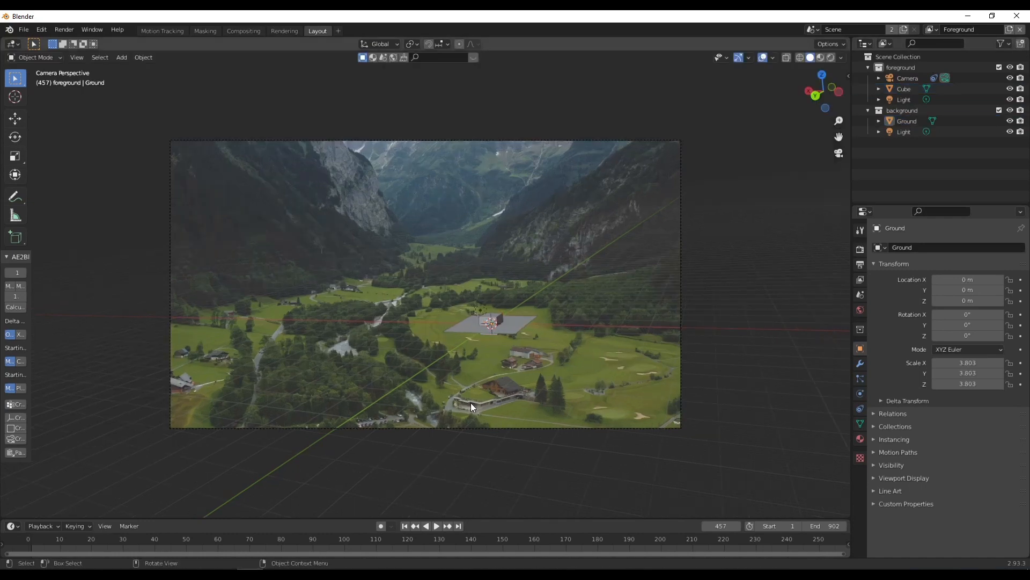
middle_click_drag(505, 400, 520, 395)
left_click(839, 154)
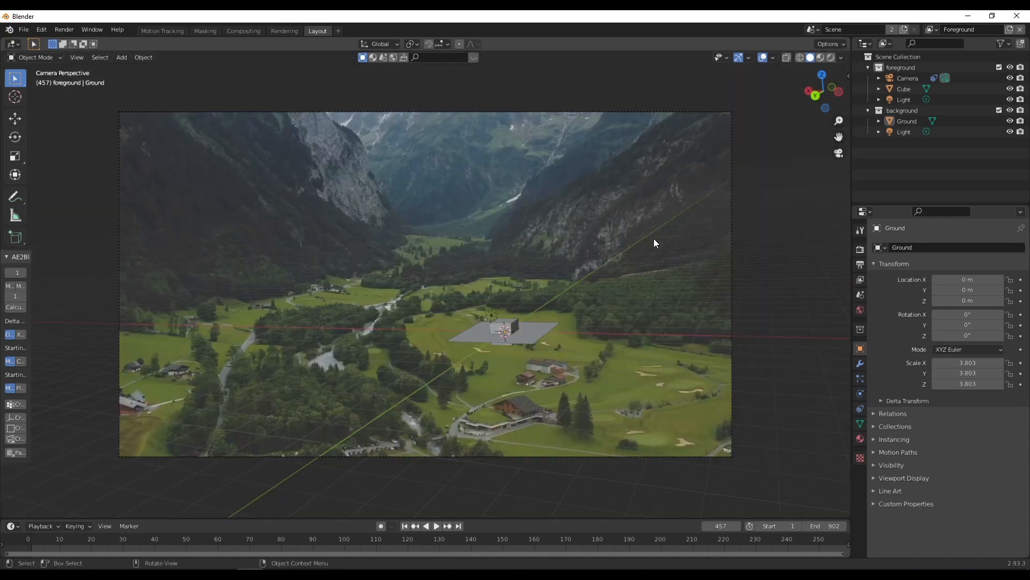
Play and scrub the full shot in an enlarged timeline to examine how the cube and ground plane stick to the valley, stopping at frame 401
left_click_drag(466, 514, 460, 461)
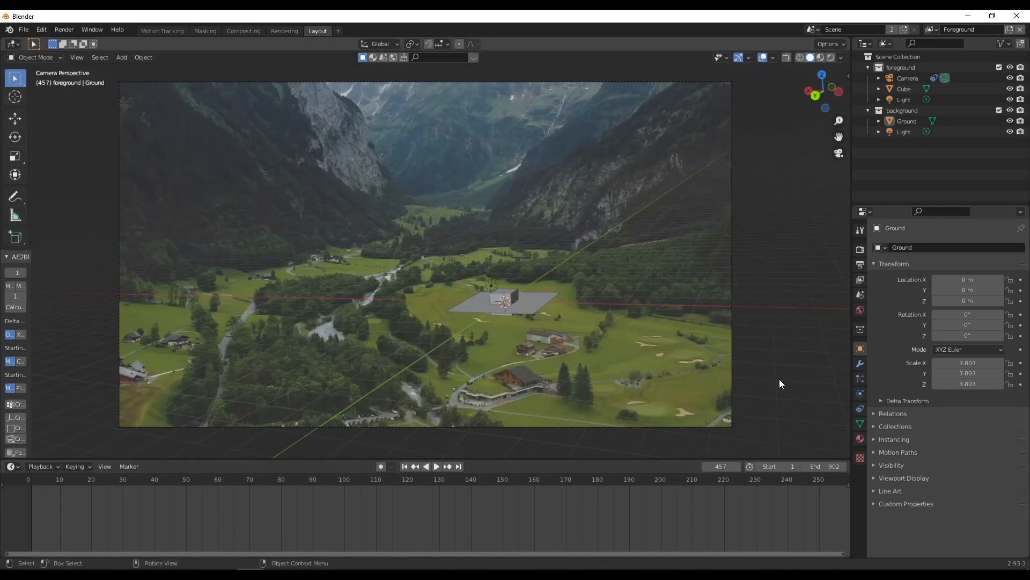
key("space")
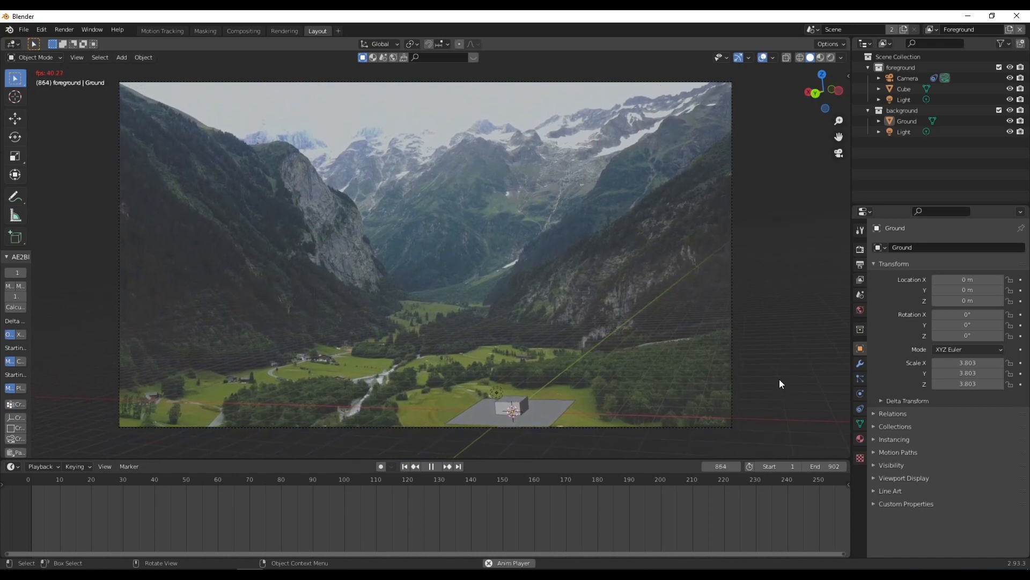
key("space")
left_click(227, 480)
left_click_drag(226, 483, 426, 476)
scroll(435, 510, "down", 14)
middle_click_drag(573, 498, 246, 484)
scroll(350, 493, "down", 4)
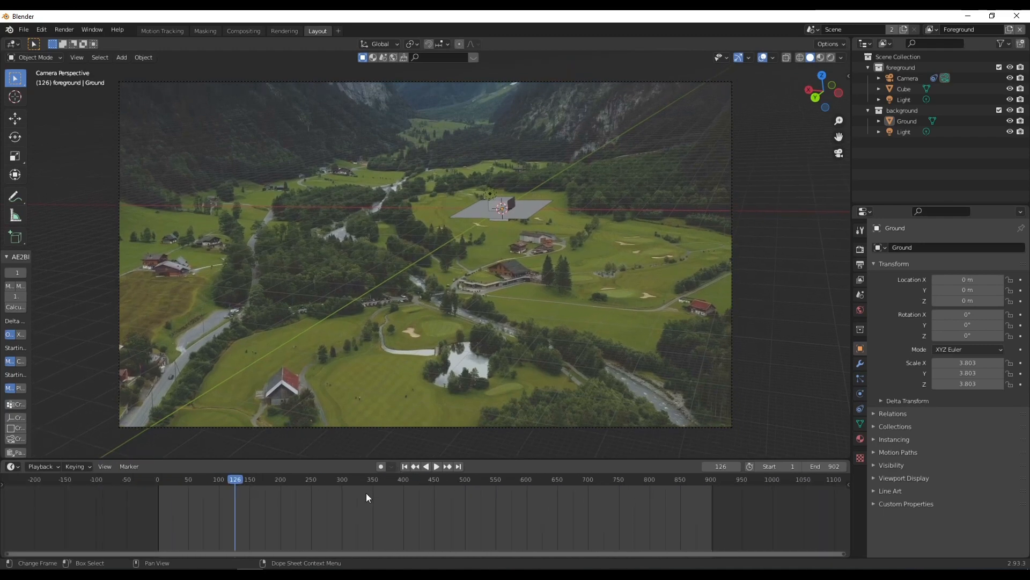
middle_click_drag(352, 493, 303, 483)
left_click_drag(298, 482, 418, 481)
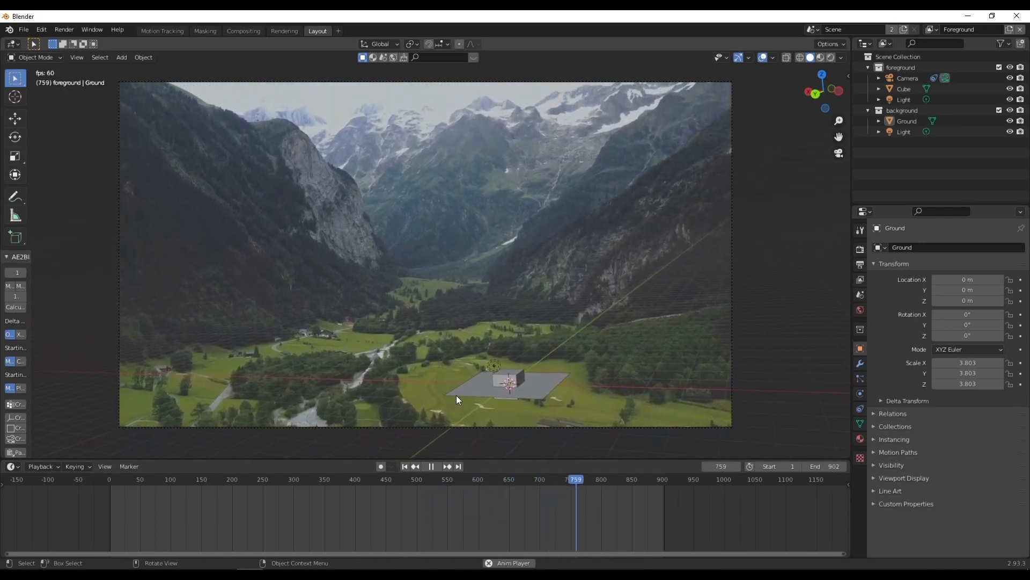
left_click_drag(635, 481, 511, 486)
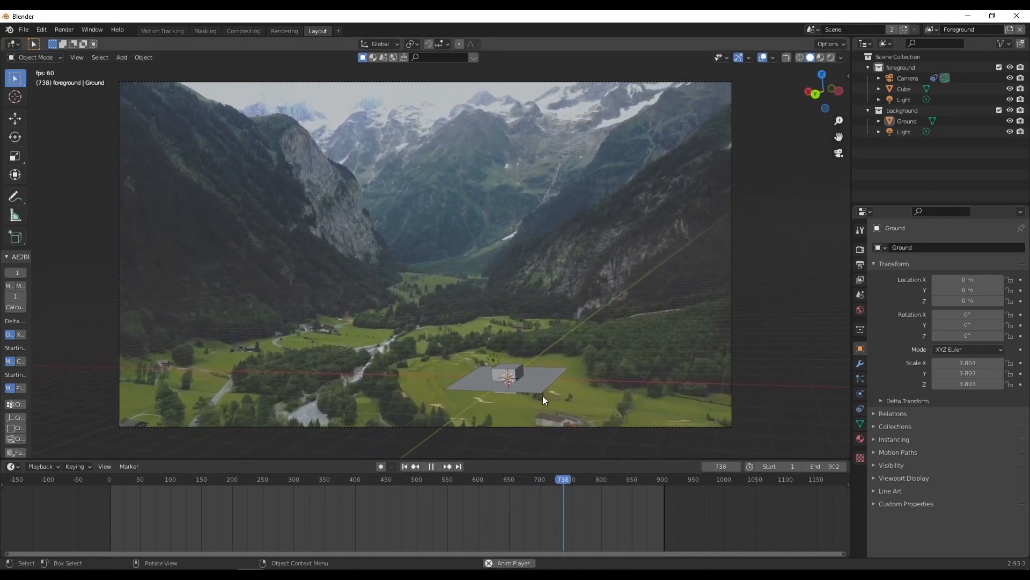
key("space")
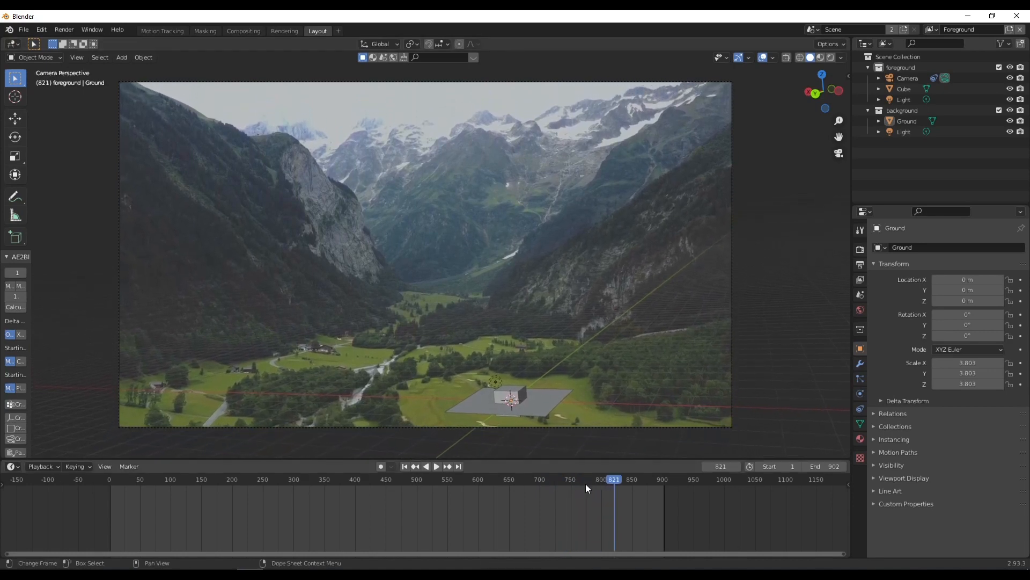
left_click_drag(610, 475, 355, 497)
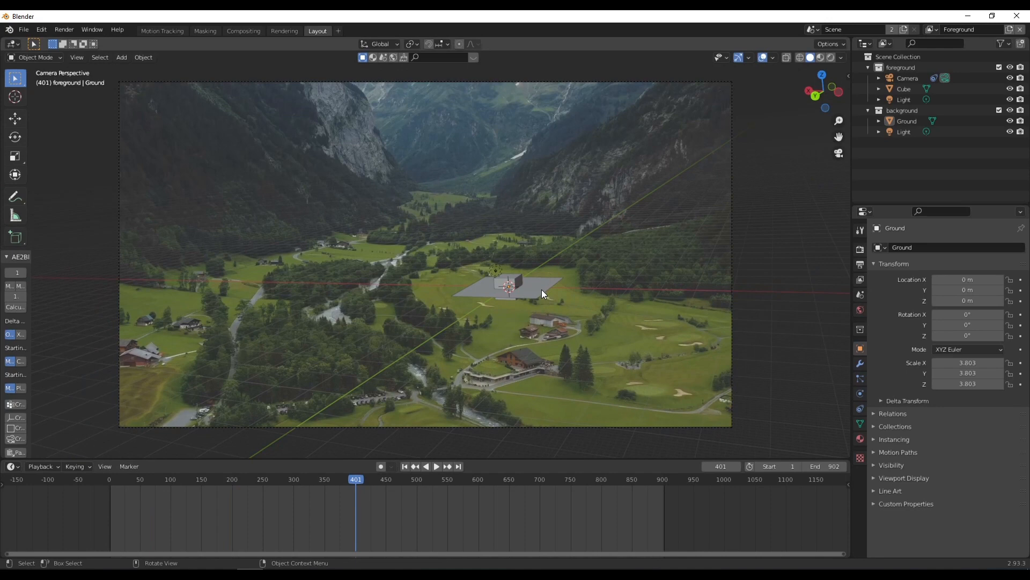
Save the project as Rocket bunker VFX.blend in the Rocket bunker VFX folder
left_click(542, 293)
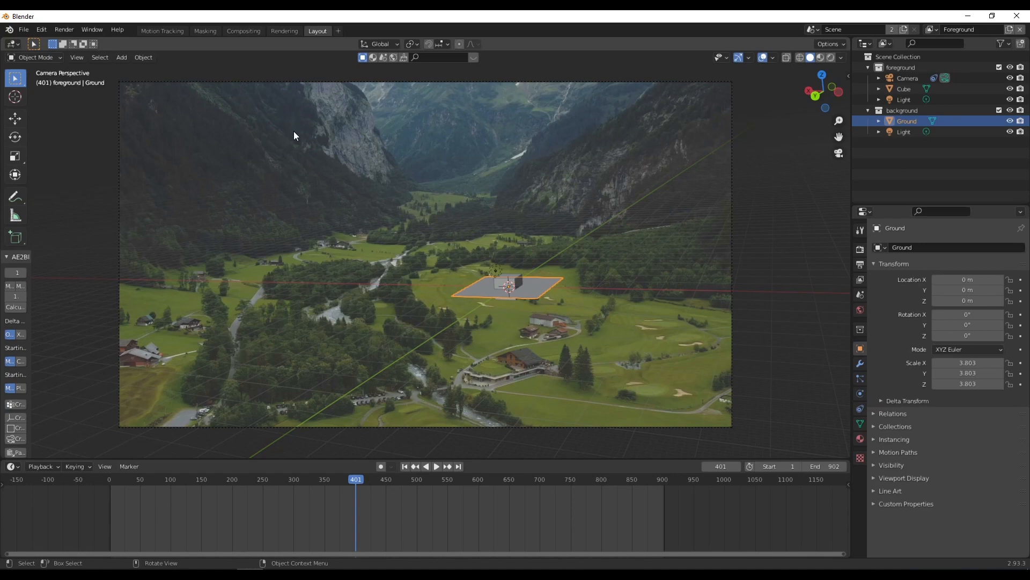
left_click(23, 30)
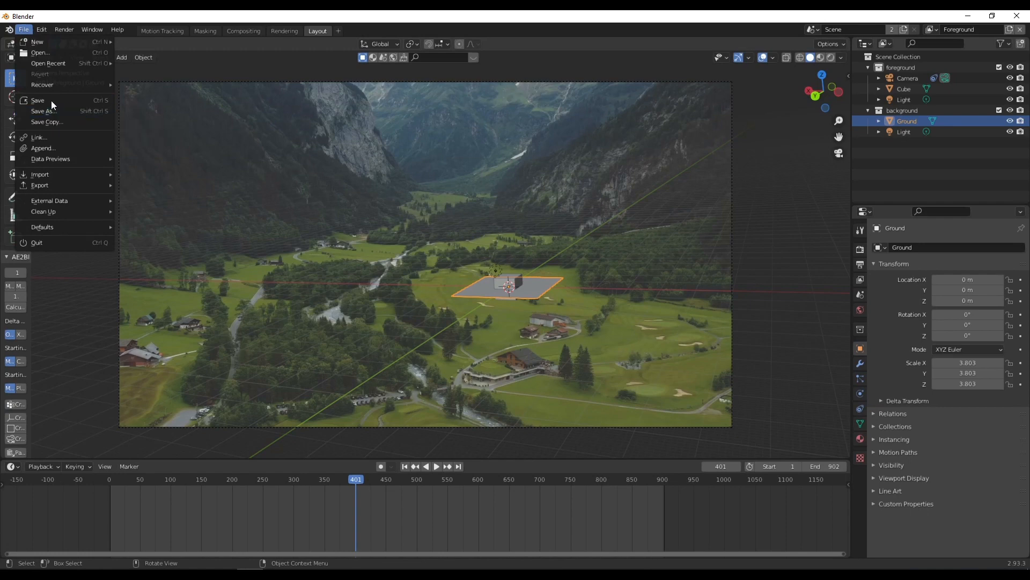
left_click(25, 100)
double_click(402, 191)
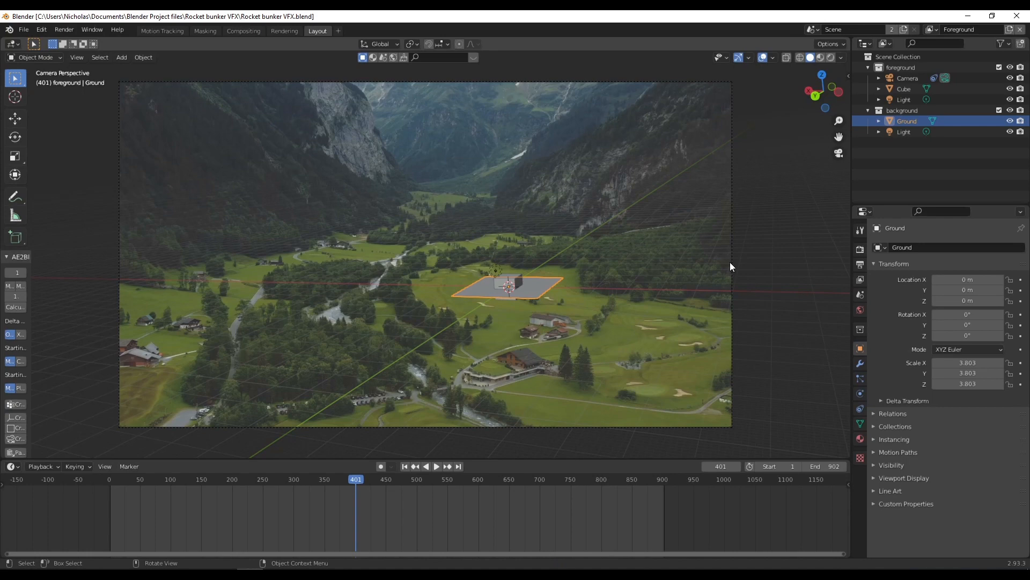
Scale the ground plane alone up several times so it spreads from the river trees across the golf field
left_click(574, 313)
left_click(543, 288)
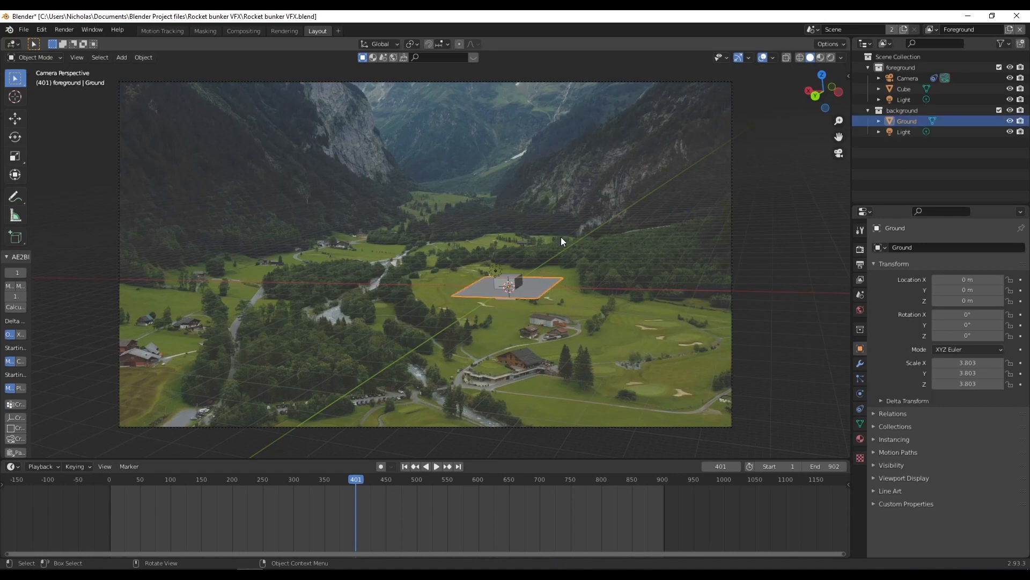
left_click(568, 300)
left_click(544, 282)
key("s")
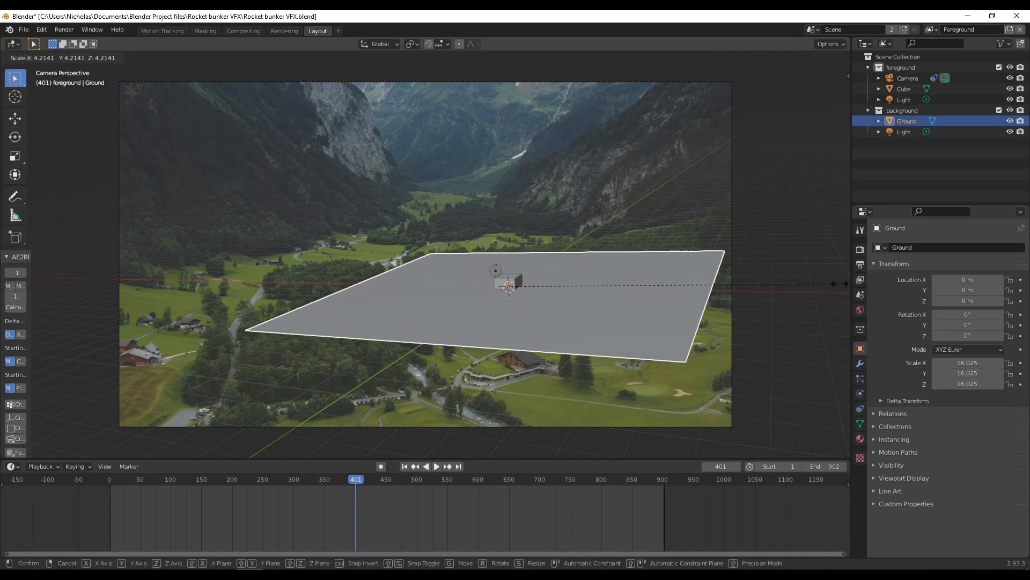
left_click(524, 280)
Raise the cube along the Z axis to about 8.34 m so it stands above the ground plane
left_click(519, 277)
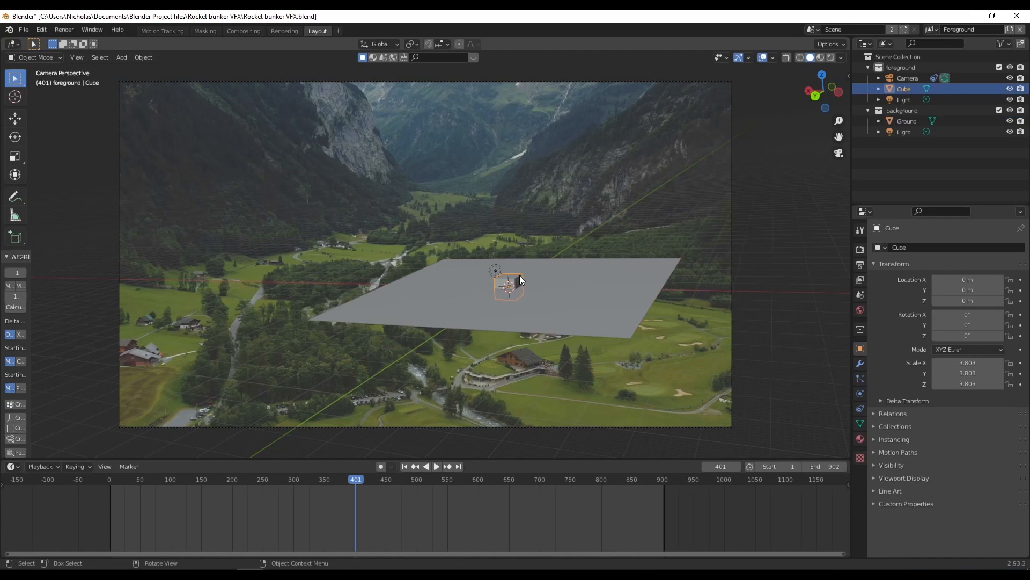
key("g")
key("z")
left_click(831, 89)
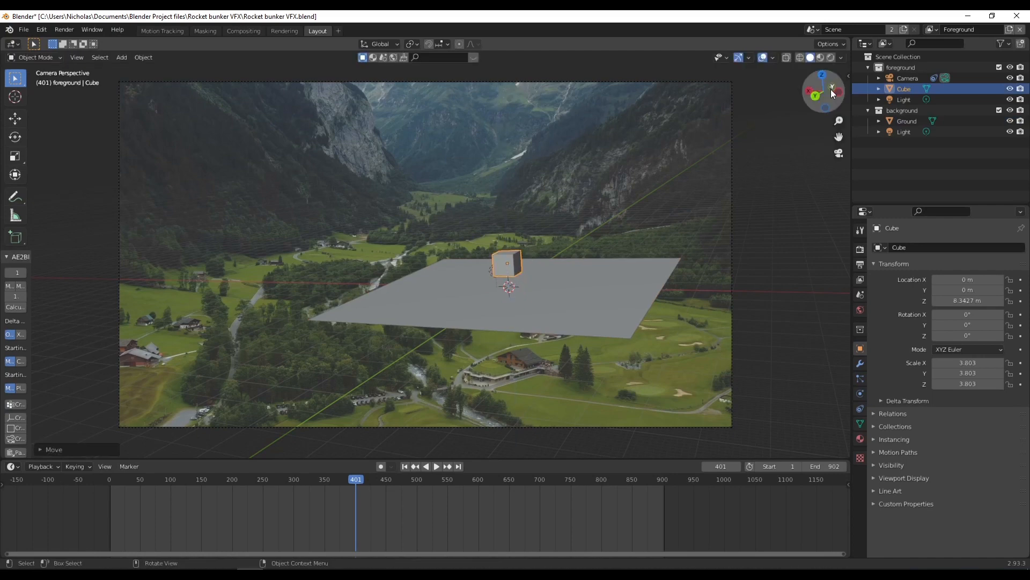
Move the two linked lights away from the cube to a height of about 31.7 m
left_click(492, 271)
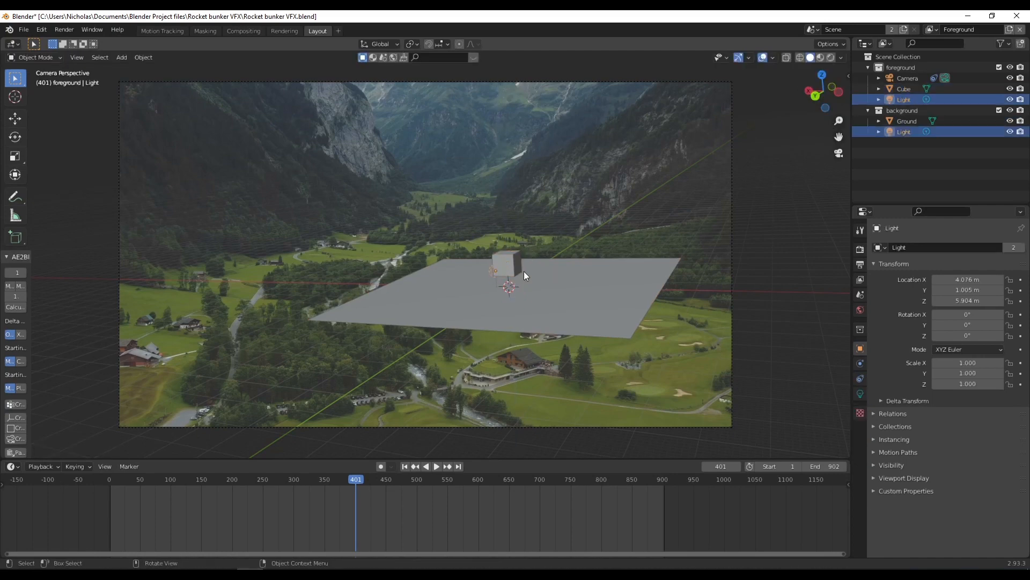
key("g")
left_click(531, 227)
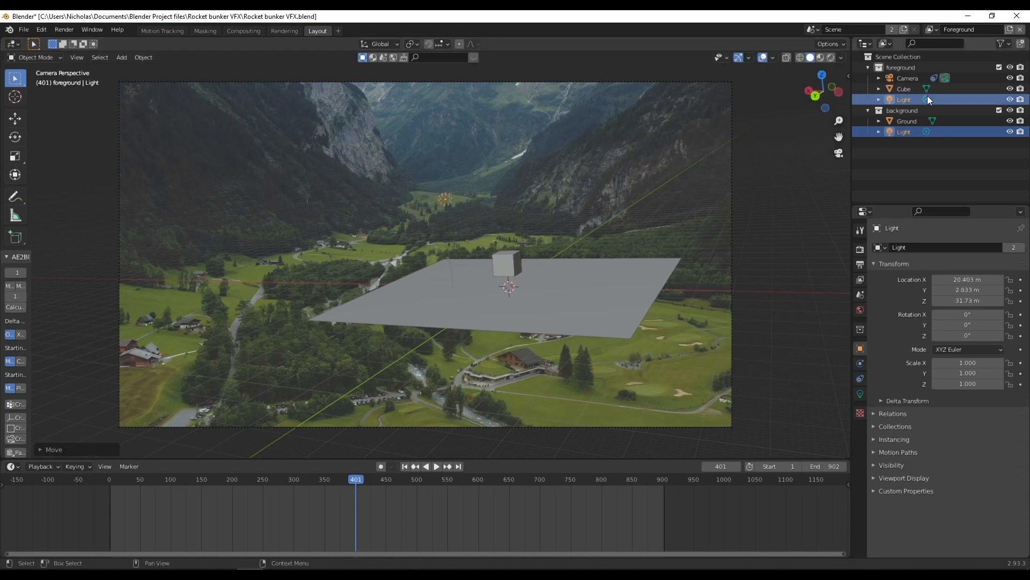
Set the render engine to Cycles with GPU Compute and switch the viewport to rendered shading
left_click(860, 250)
left_click(960, 248)
left_click(964, 283)
left_click(953, 277)
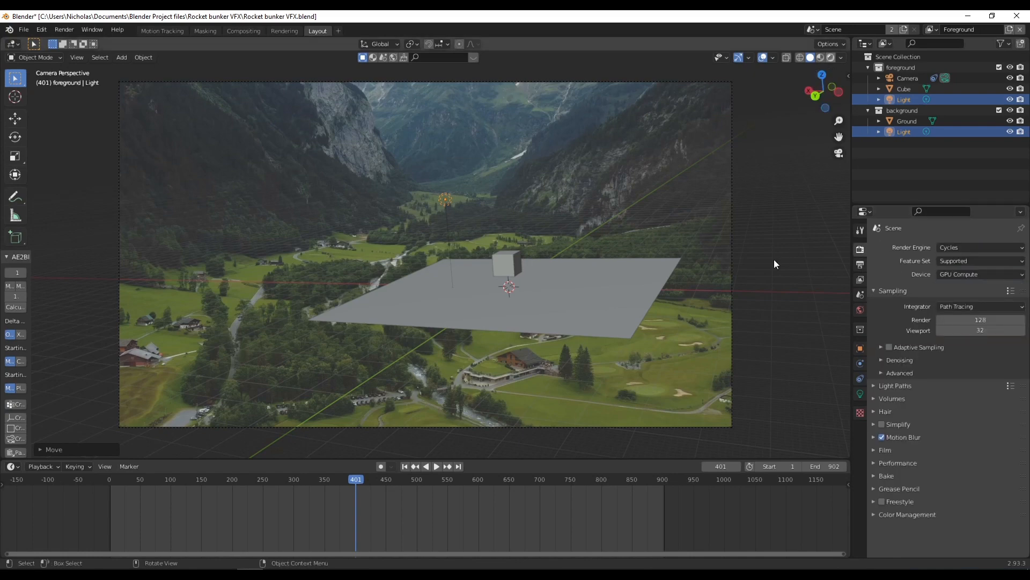
key("z")
left_click(803, 175)
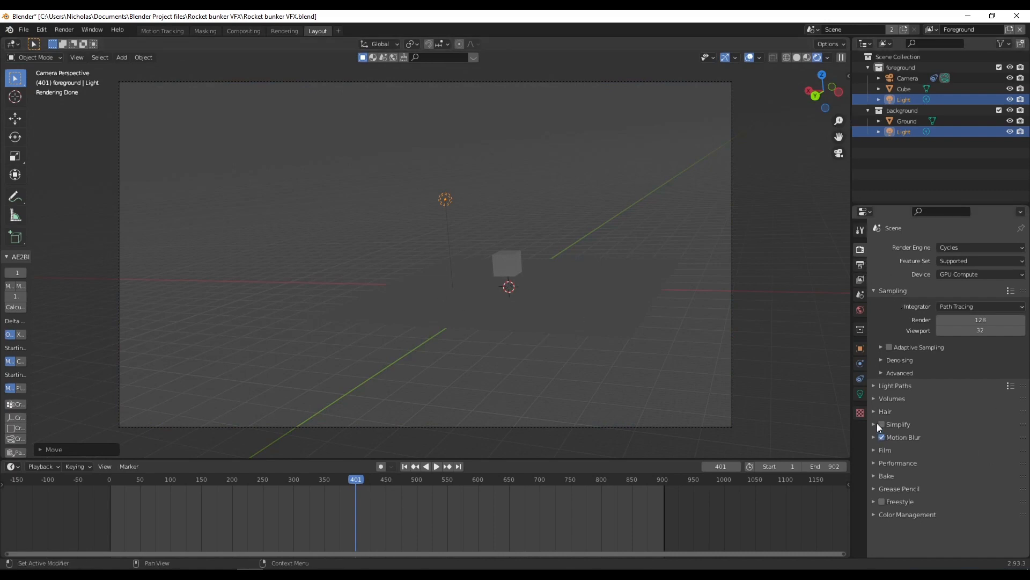
Make the Cycles film background transparent so the landscape footage shows behind the rendered objects
left_click(872, 449)
scroll(893, 483, "down", 3)
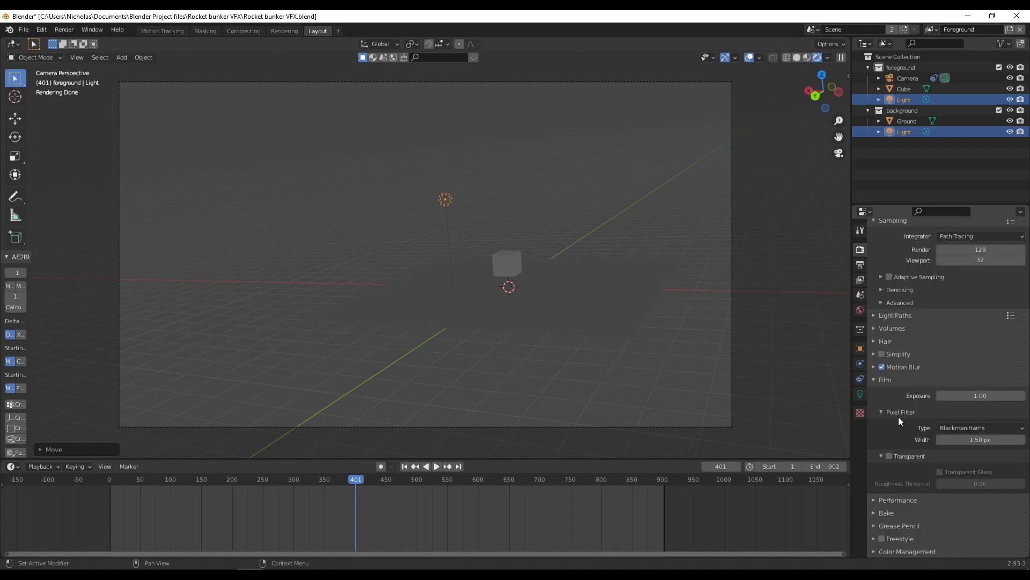
left_click(889, 456)
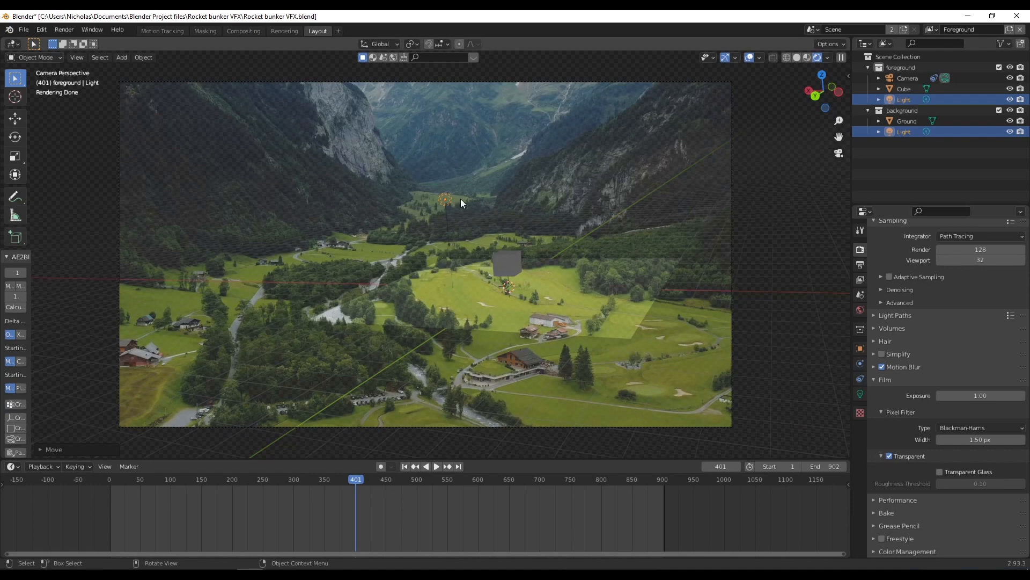
Move the two linked lights to just above the cube and set their power to 6000 W
key("g")
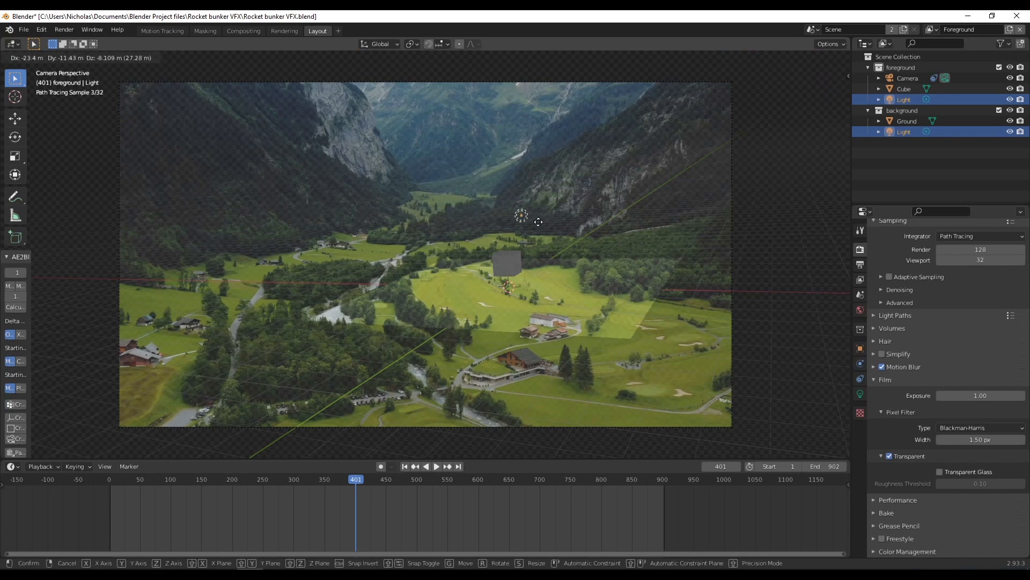
left_click(522, 209)
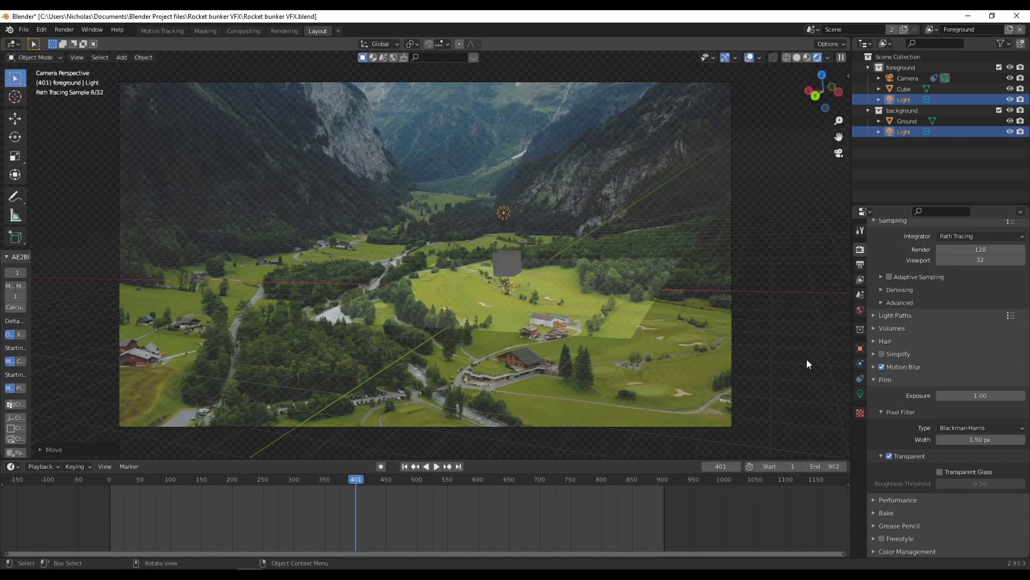
left_click(860, 394)
left_click(974, 318)
type("6000 W")
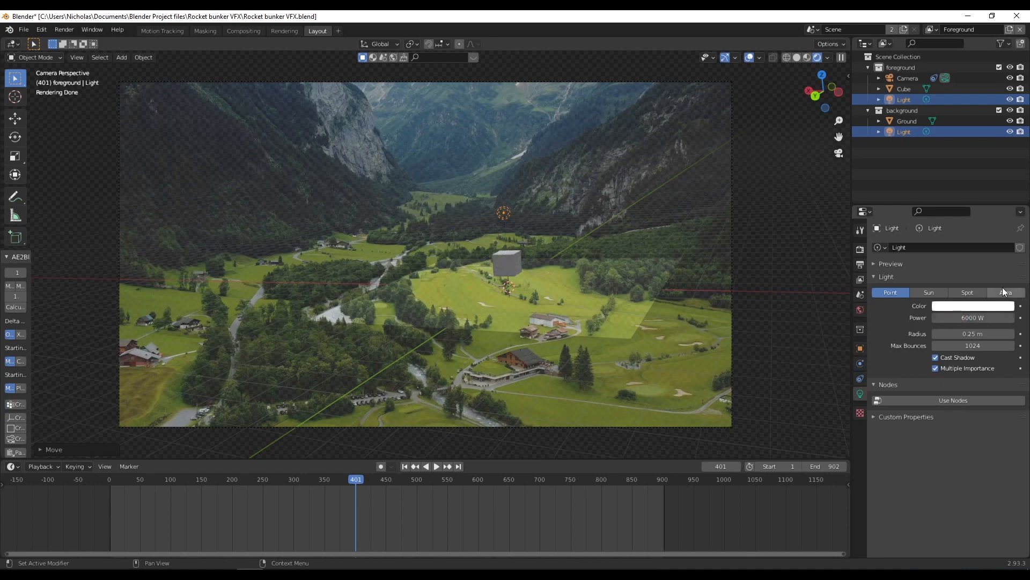
key("Return")
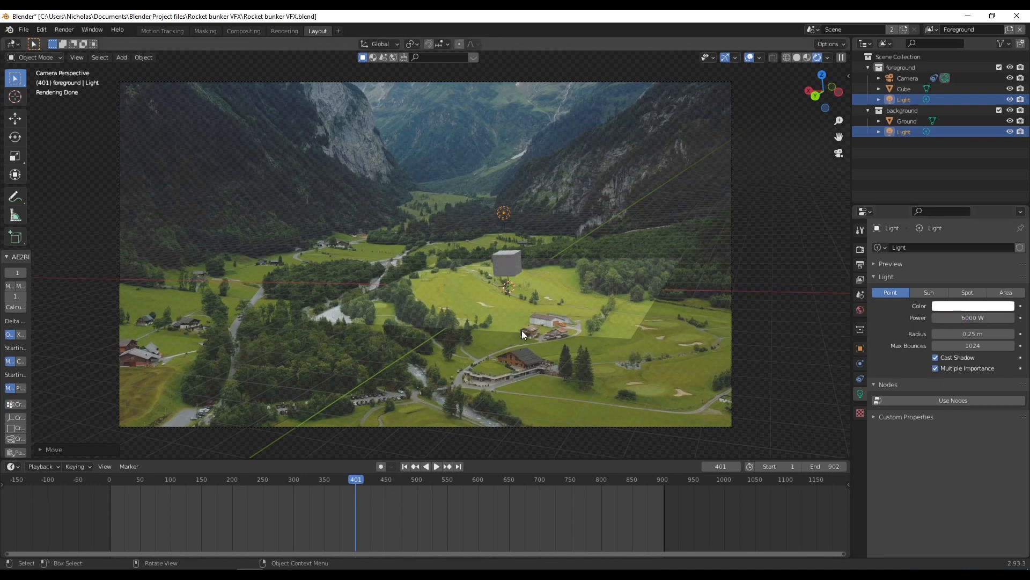
Try to lower the ground plane along the Z axis beneath the cube
left_click(602, 303)
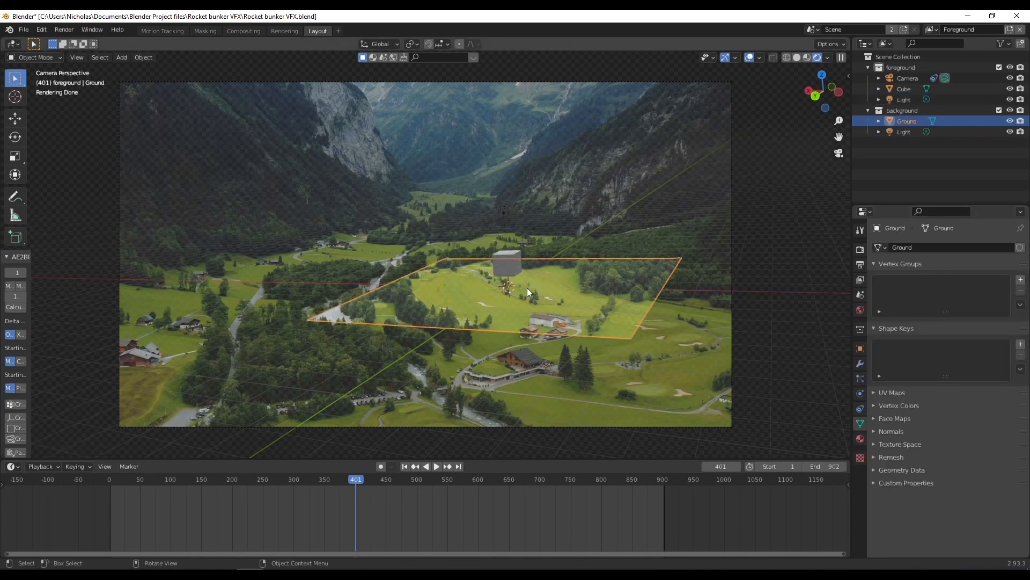
key("g")
key("z")
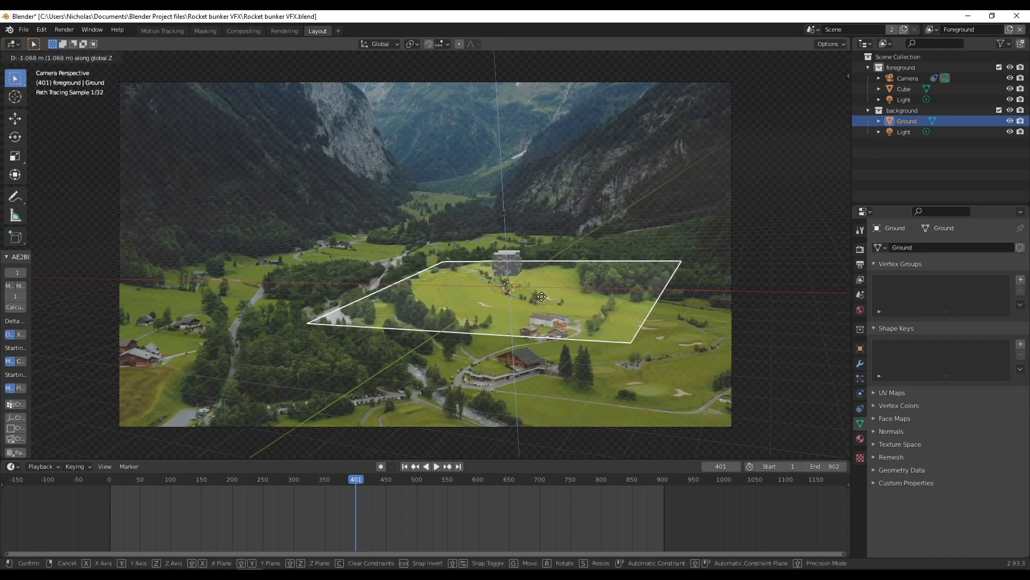
left_click(521, 260)
left_click(519, 257)
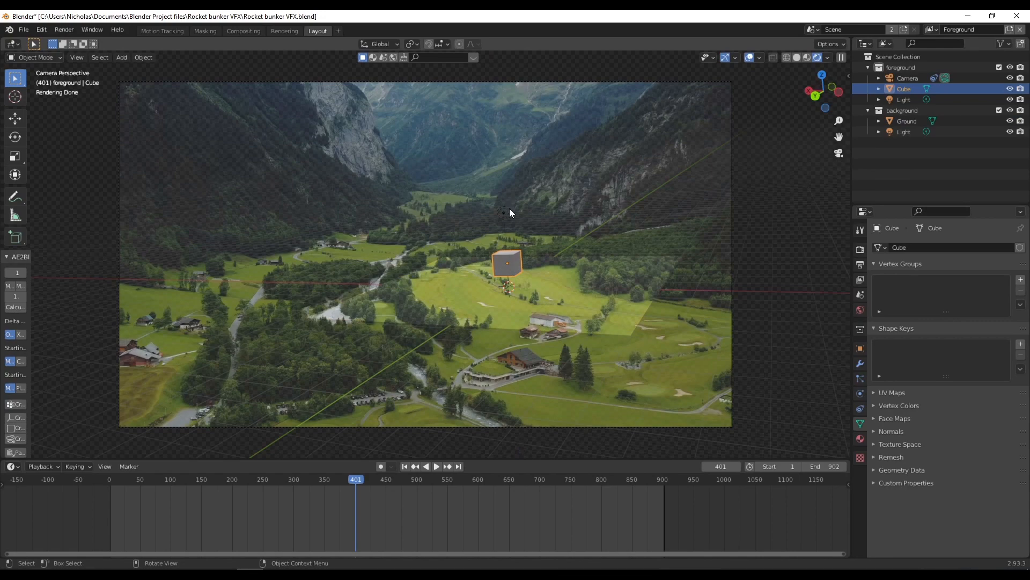
left_click(800, 172)
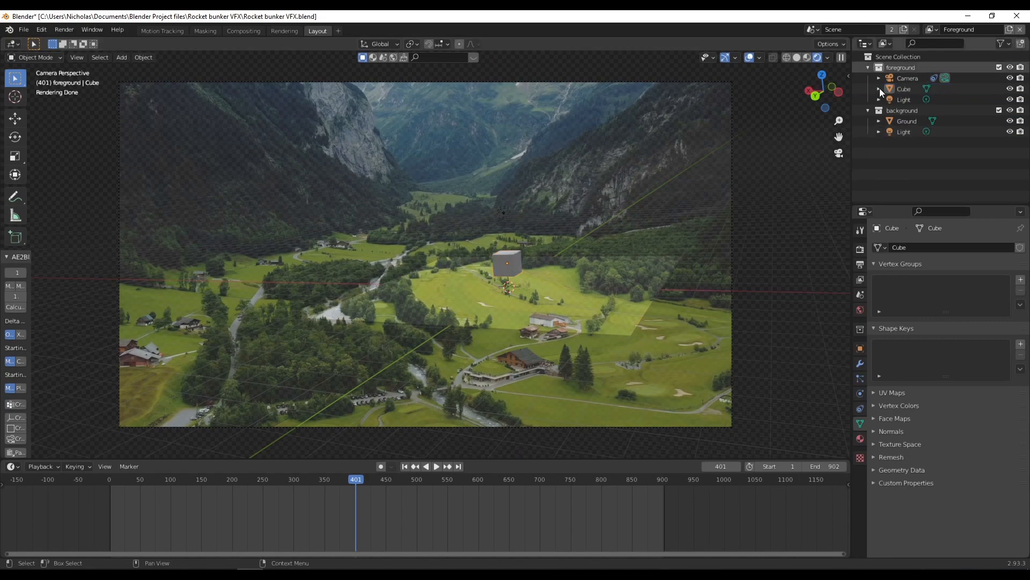
Select the two linked lights above the cube and move them down closer to its top face
scroll(523, 274, "up", 6)
scroll(591, 316, "down", 4)
left_click(578, 284)
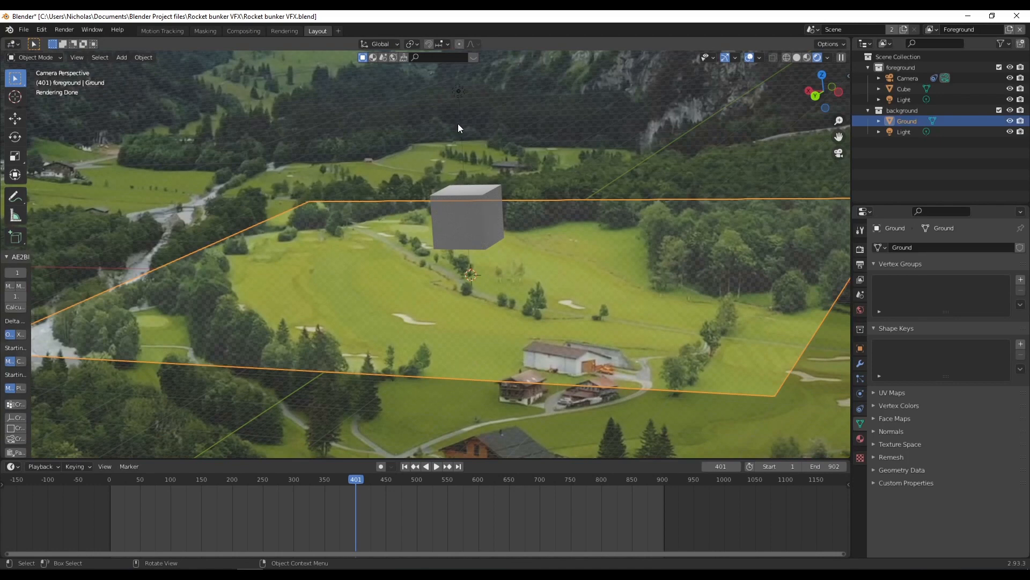
left_click(456, 92)
key("g")
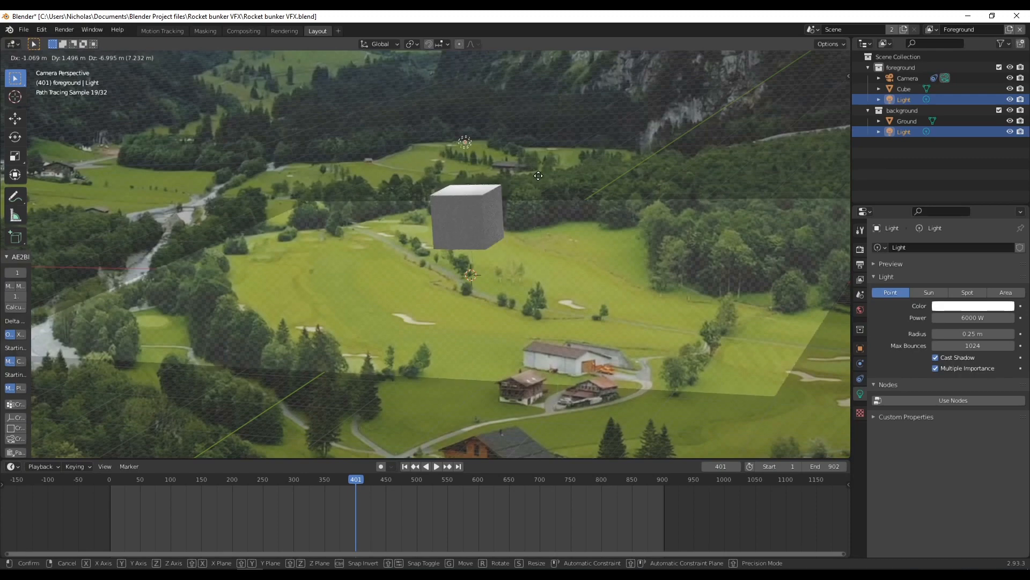
left_click(537, 150)
scroll(491, 186, "down", 6)
scroll(499, 304, "up", 3)
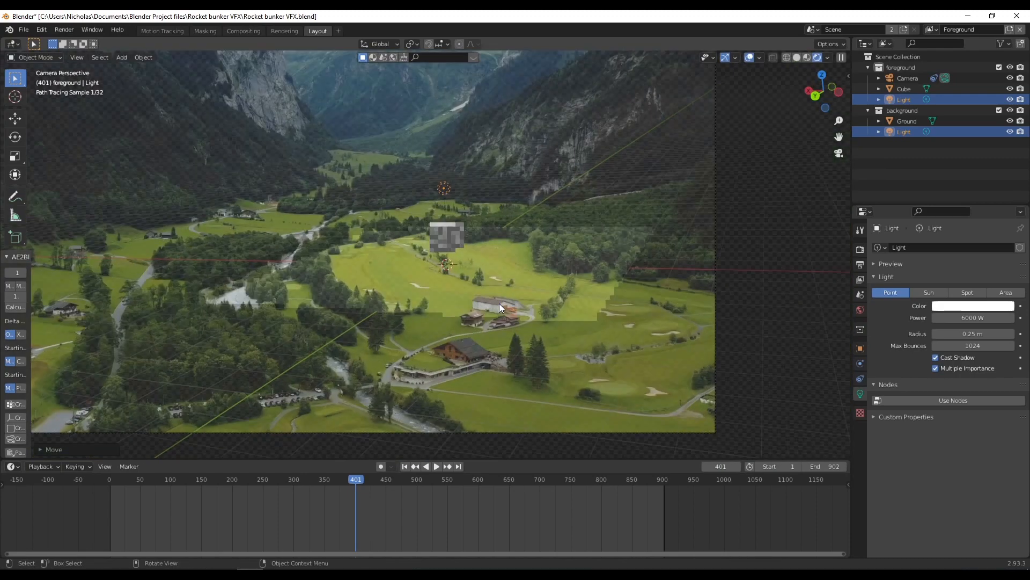
scroll(465, 184, "up", 1)
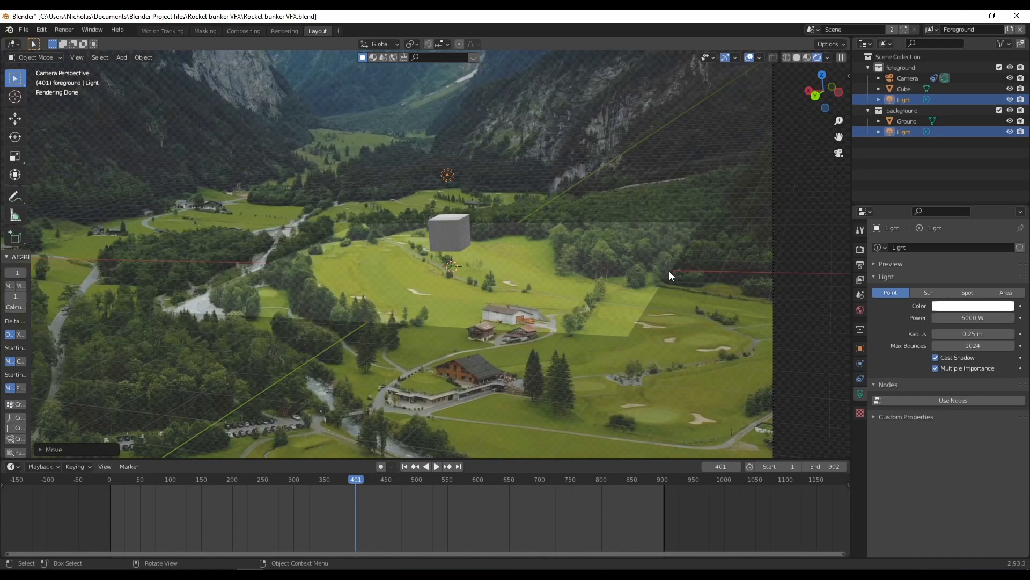
Render frame 401 and examine how the cube and its shadow sit in the composited landscape
key("F12")
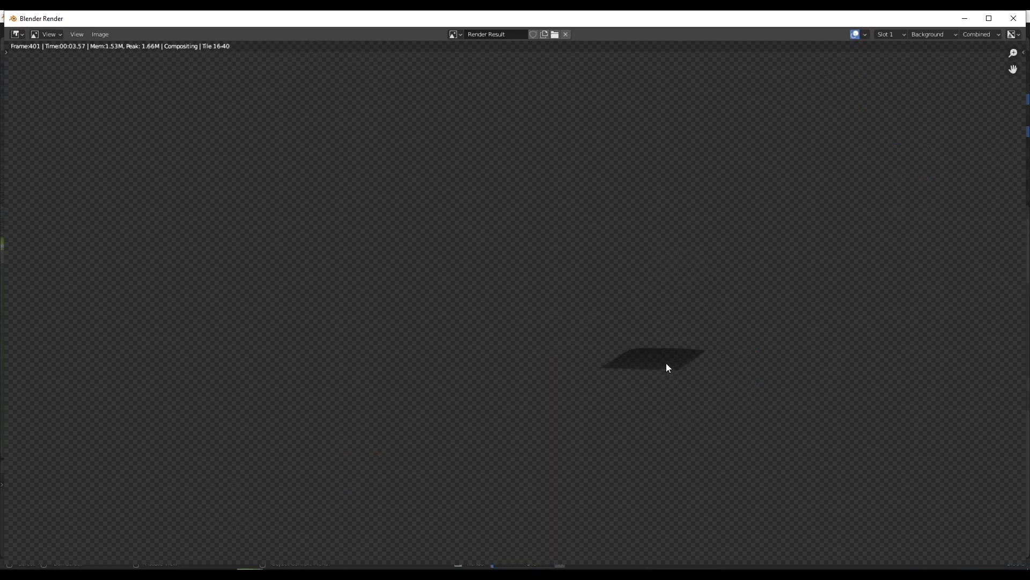
scroll(730, 259, "down", 1)
scroll(730, 259, "up", 1)
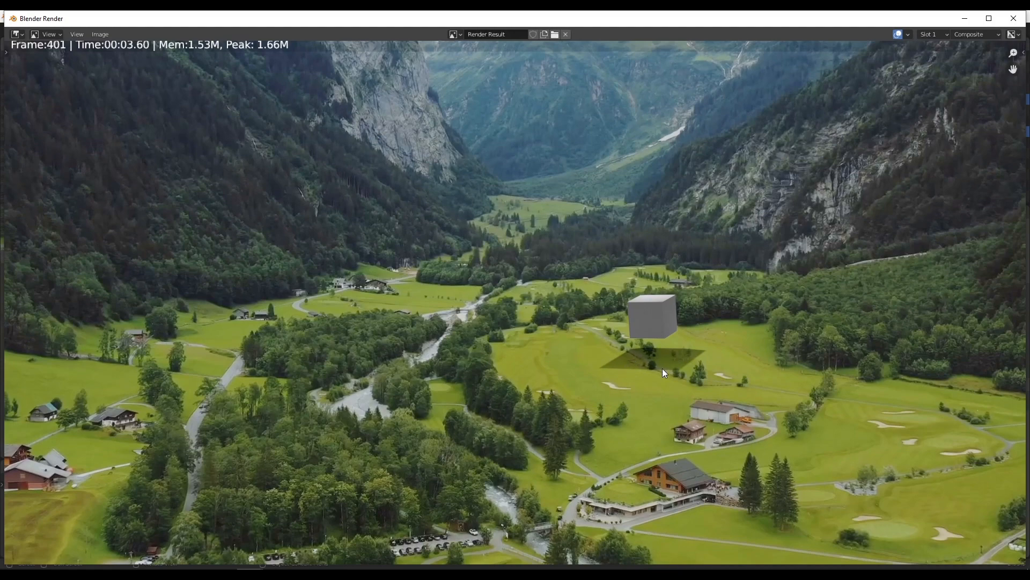
scroll(704, 391, "down", 3)
scroll(704, 390, "up", 2)
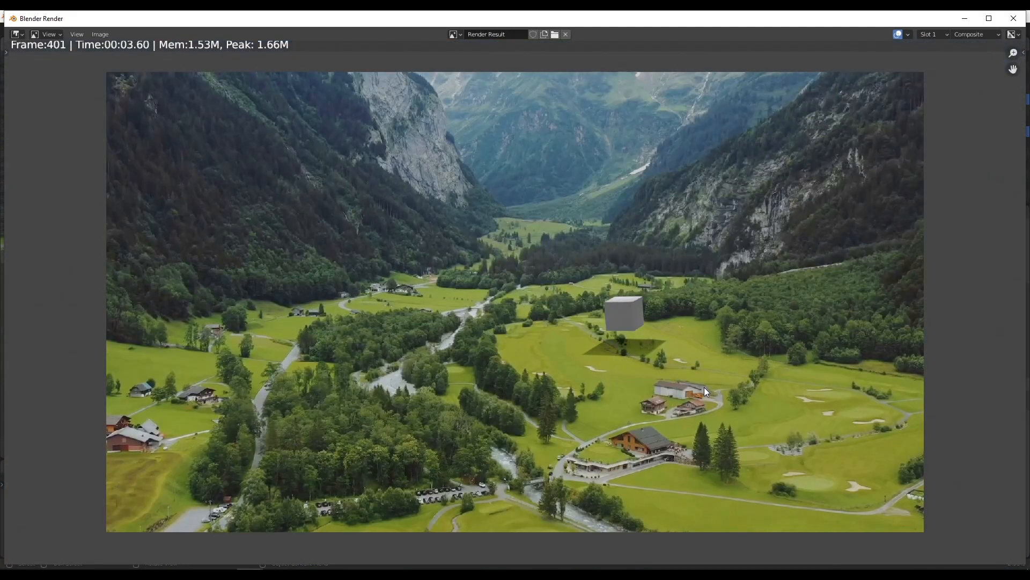